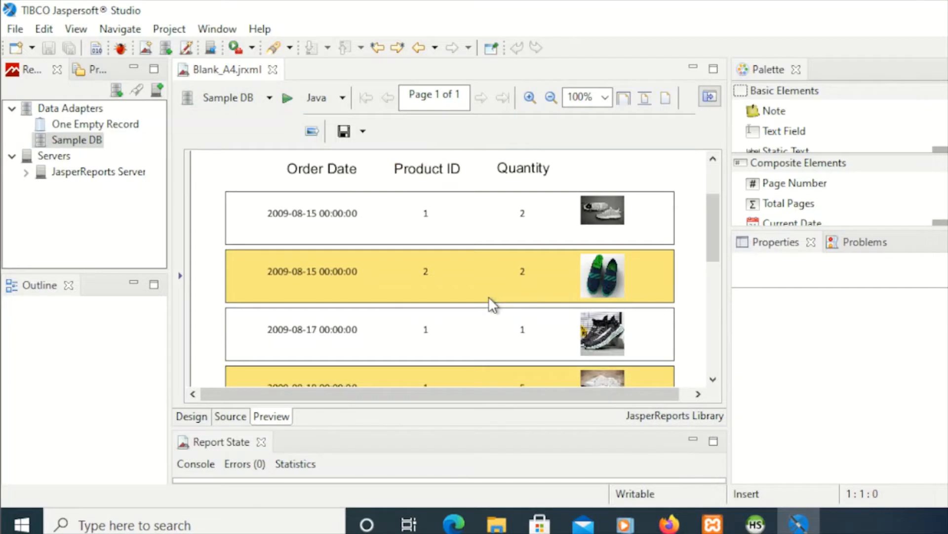
- Examine the order rows and their quantities in the report preview
{"action": "scroll", "coordinate": [489, 299], "scroll_direction": "up", "scroll_amount": 5}
{"action": "scroll", "coordinate": [492, 304], "scroll_direction": "down", "scroll_amount": 2}
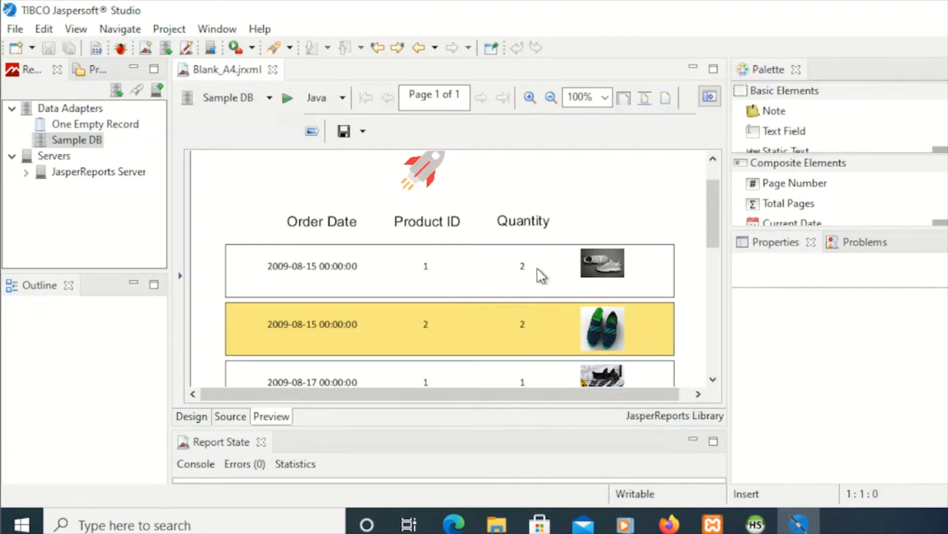
{"action": "scroll", "coordinate": [551, 308], "scroll_direction": "down", "scroll_amount": 6}
{"action": "scroll", "coordinate": [553, 312], "scroll_direction": "down", "scroll_amount": 2}
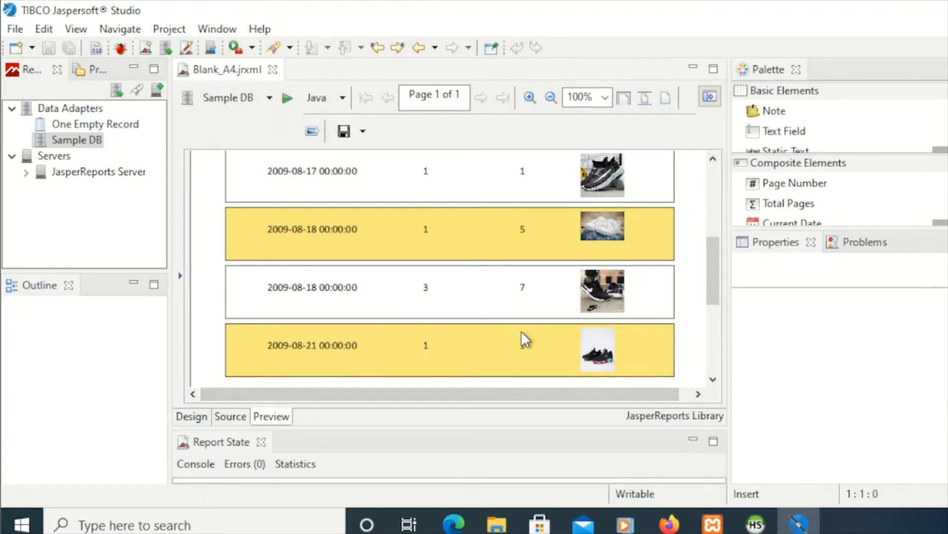
{"action": "scroll", "coordinate": [522, 332], "scroll_direction": "up", "scroll_amount": 8}
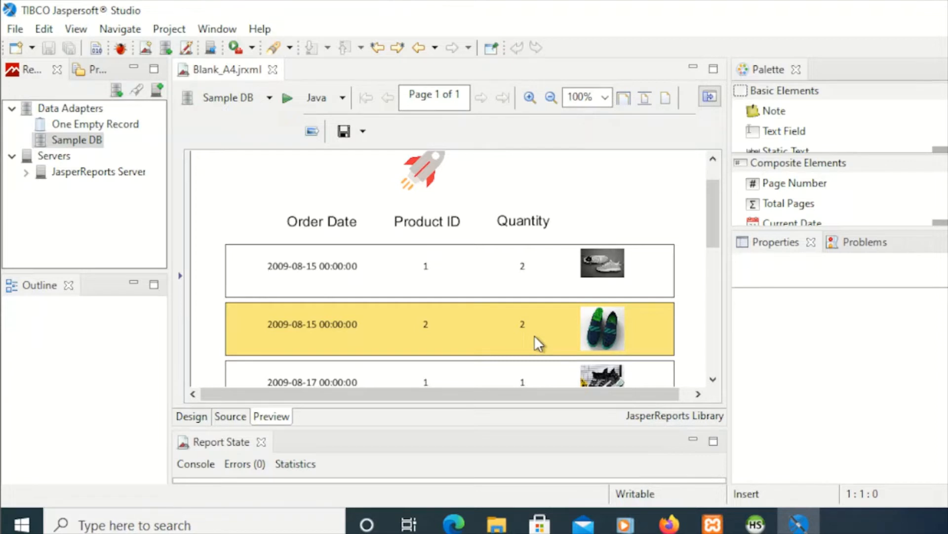
- Return to the report's design view and create a new variable under the report's Variables
{"action": "left_click", "coordinate": [191, 417]}
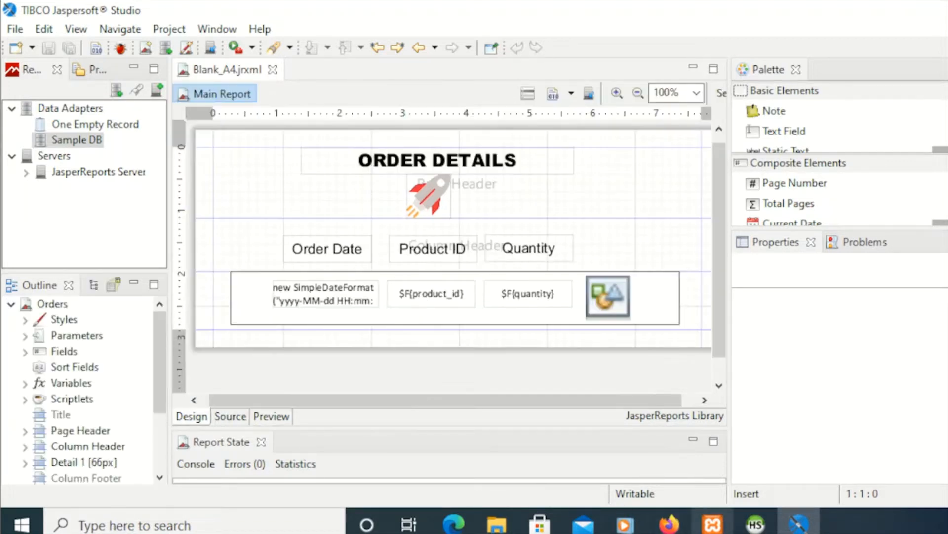
{"action": "mouse_move", "coordinate": [713, 522]}
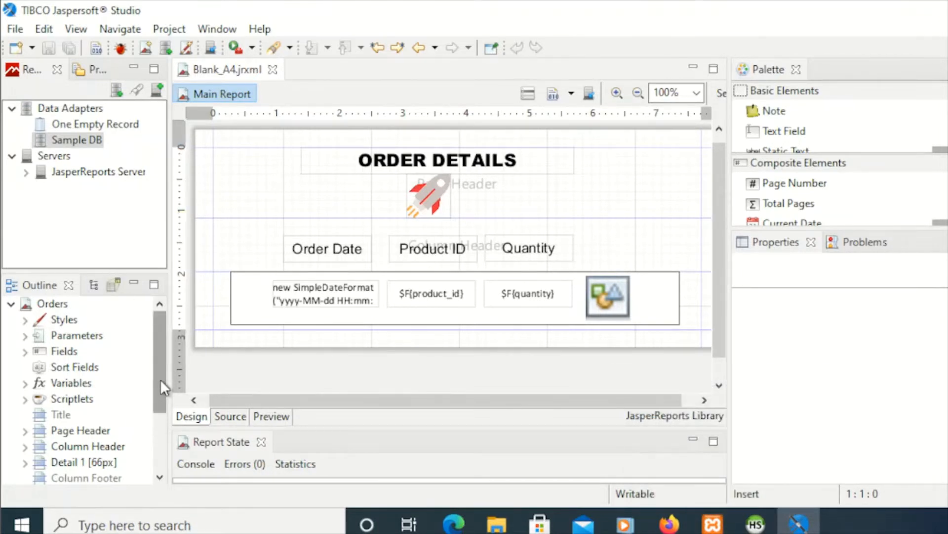
{"action": "mouse_move", "coordinate": [160, 378]}
{"action": "left_mouse_down"}
{"action": "mouse_move", "coordinate": [162, 406]}
{"action": "mouse_move", "coordinate": [154, 389]}
{"action": "left_mouse_up"}
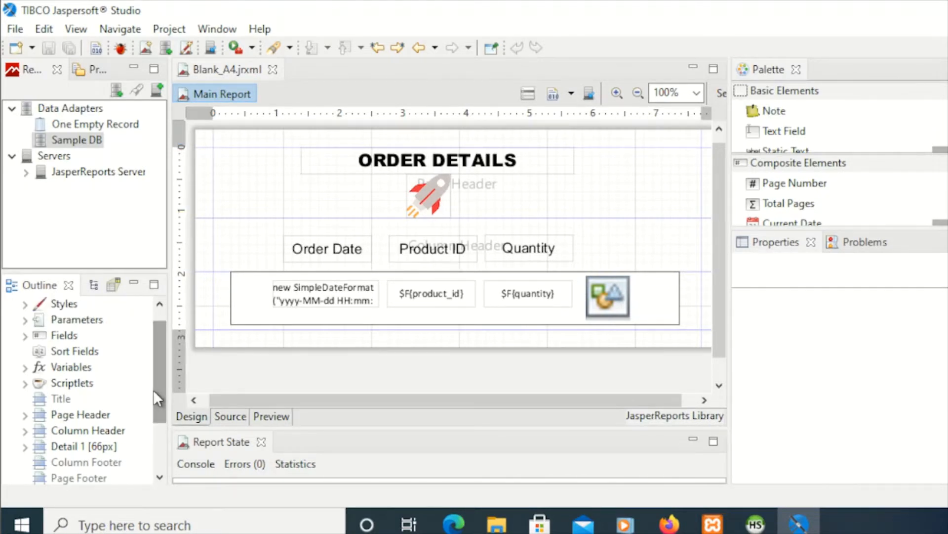
{"action": "left_click", "coordinate": [70, 368]}
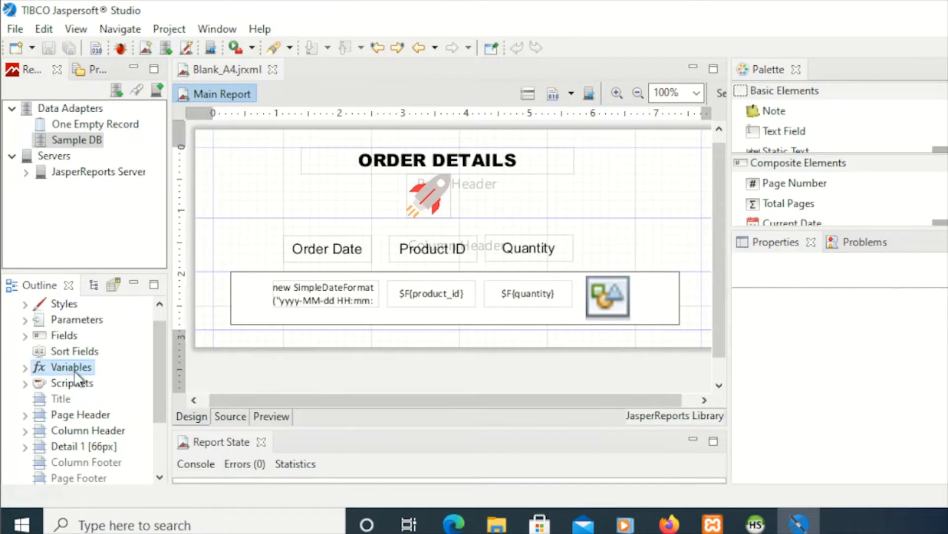
{"action": "left_click", "coordinate": [26, 367]}
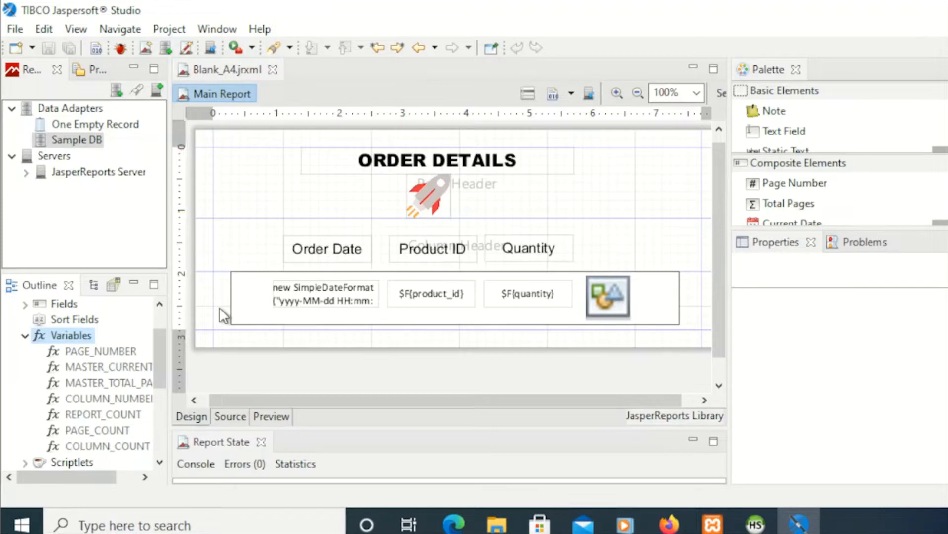
{"action": "right_click", "coordinate": [74, 335]}
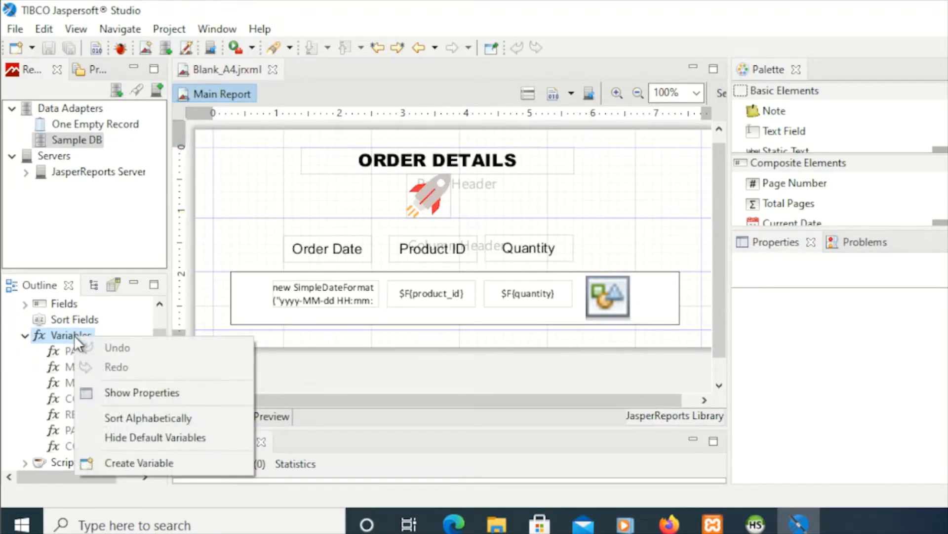
{"action": "left_click", "coordinate": [158, 467]}
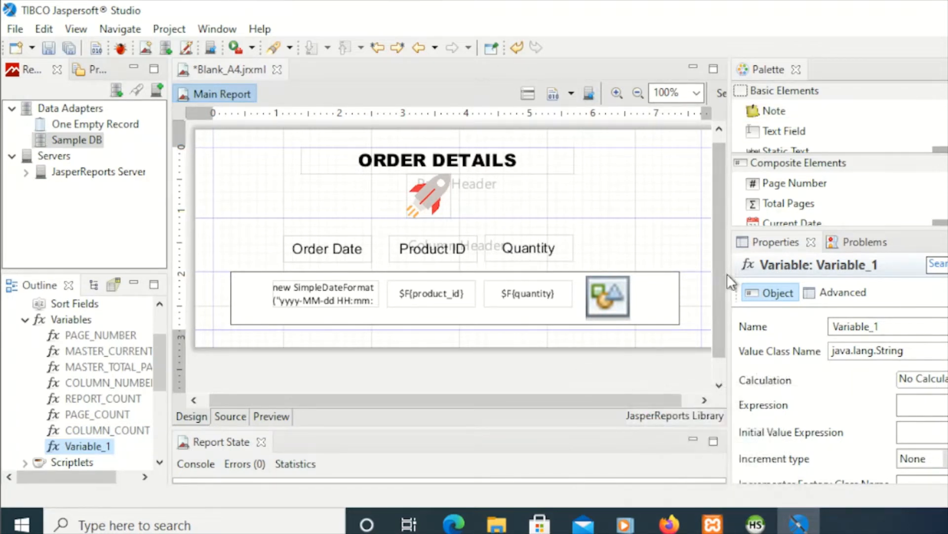
- Rename the new variable as Total
{"action": "left_click_drag", "start_coordinate": [728, 276], "coordinate": [706, 274]}
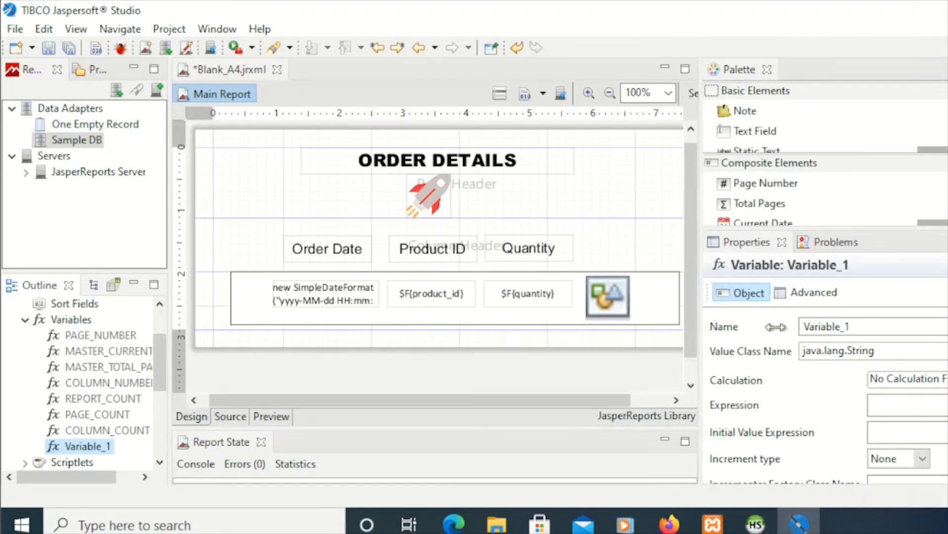
{"action": "left_click", "coordinate": [879, 328]}
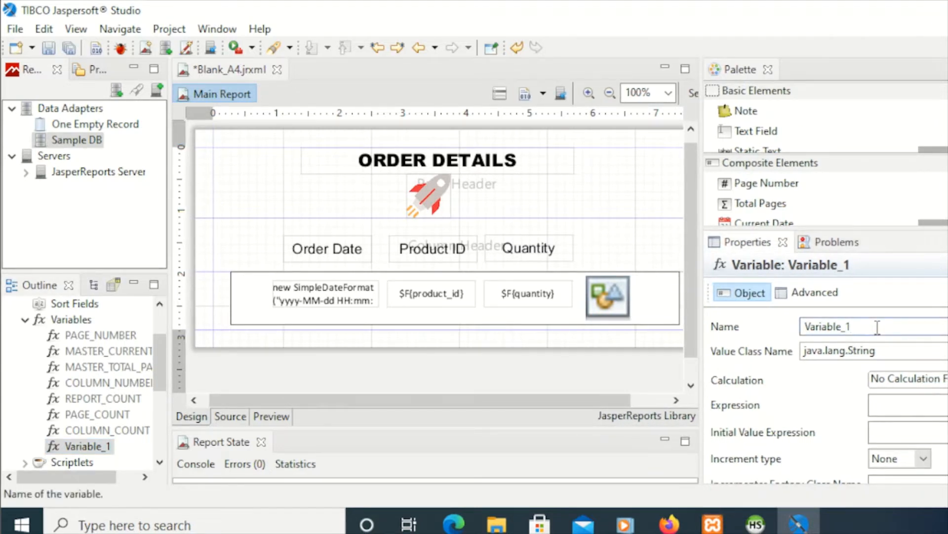
{"action": "key", "text": "BackSpace"}
{"action": "key", "text": "BackSpace"}
{"action": "key", "text": "BackSpace"}
{"action": "key", "text": "BackSpace"}
{"action": "key", "text": "BackSpace"}
{"action": "key", "text": "BackSpace"}
{"action": "key", "text": "BackSpace"}
{"action": "key", "text": "BackSpace"}
{"action": "key", "text": "BackSpace"}
{"action": "key", "text": "BackSpace"}
{"action": "type", "text": "Total"}
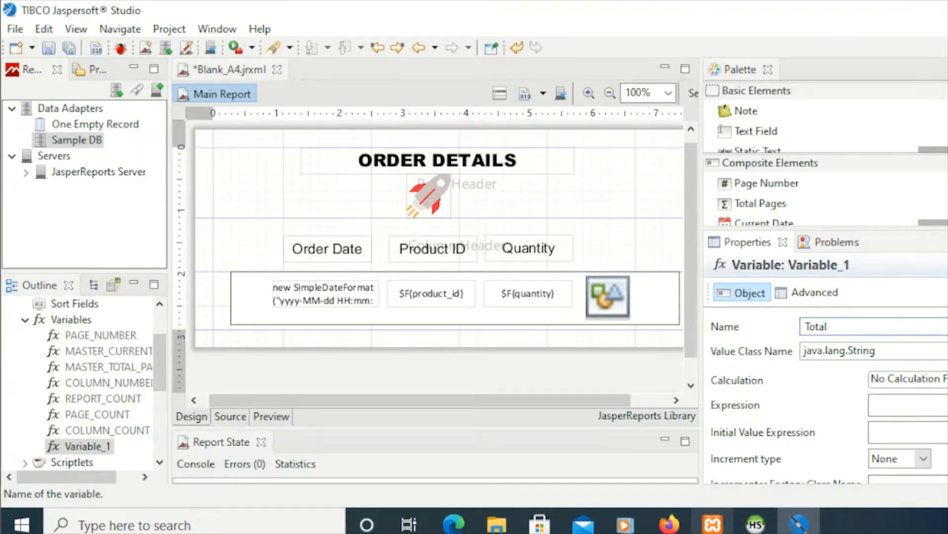
{"action": "mouse_move", "coordinate": [713, 524]}
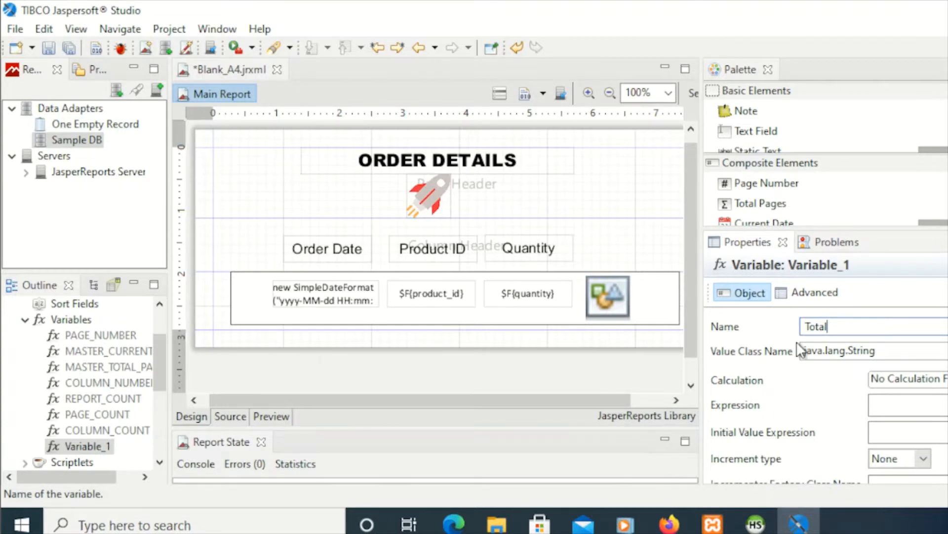
{"action": "mouse_move", "coordinate": [756, 523]}
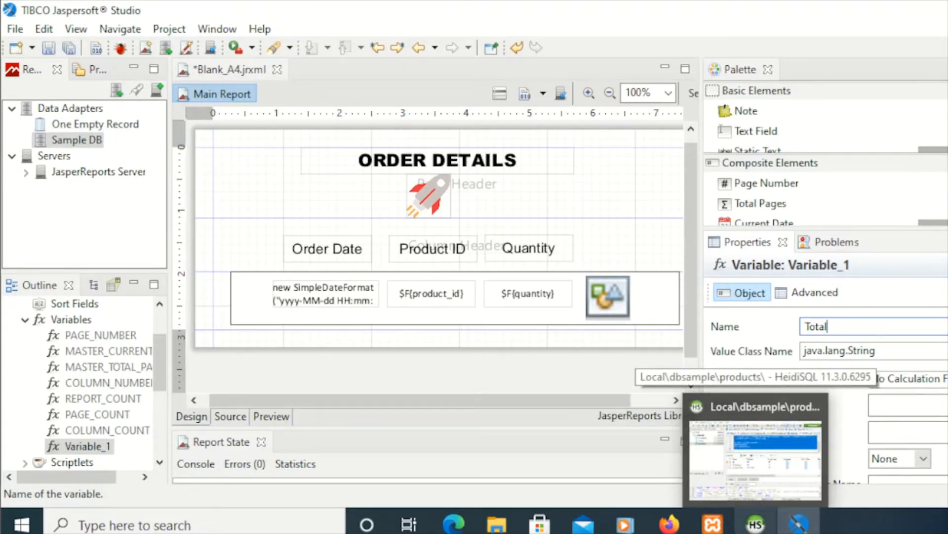
{"action": "left_click", "coordinate": [848, 401]}
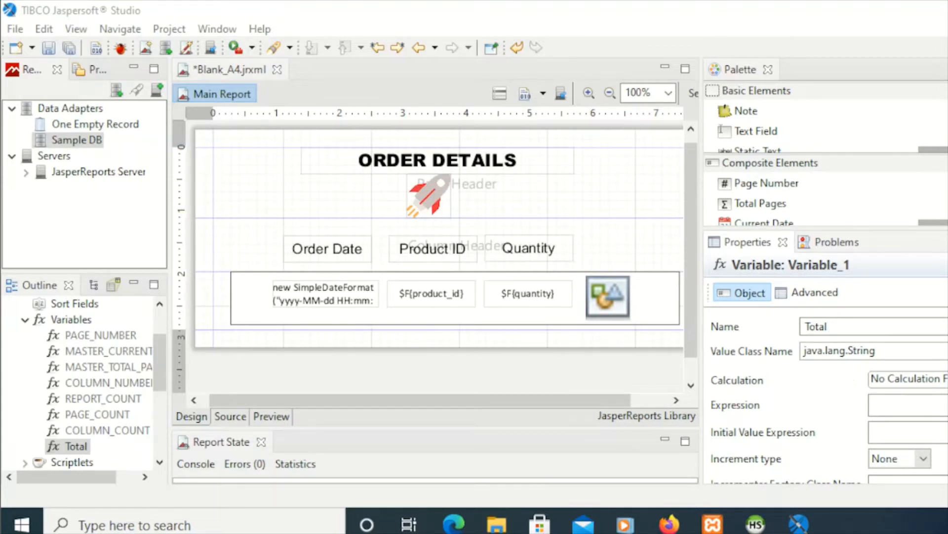
- Set the Total variable's value class to java.lang.Integer and its calculation to Sum
{"action": "left_click", "coordinate": [944, 351]}
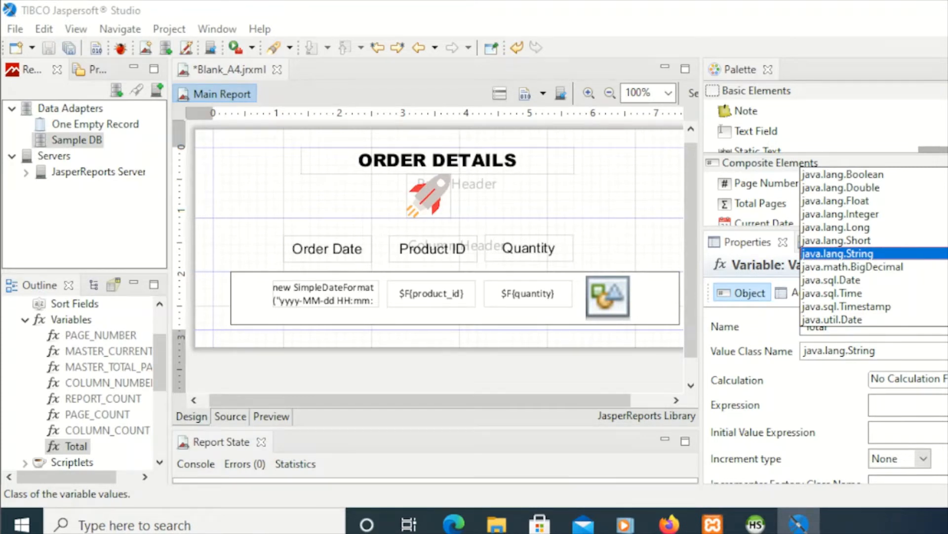
{"action": "left_click", "coordinate": [858, 216]}
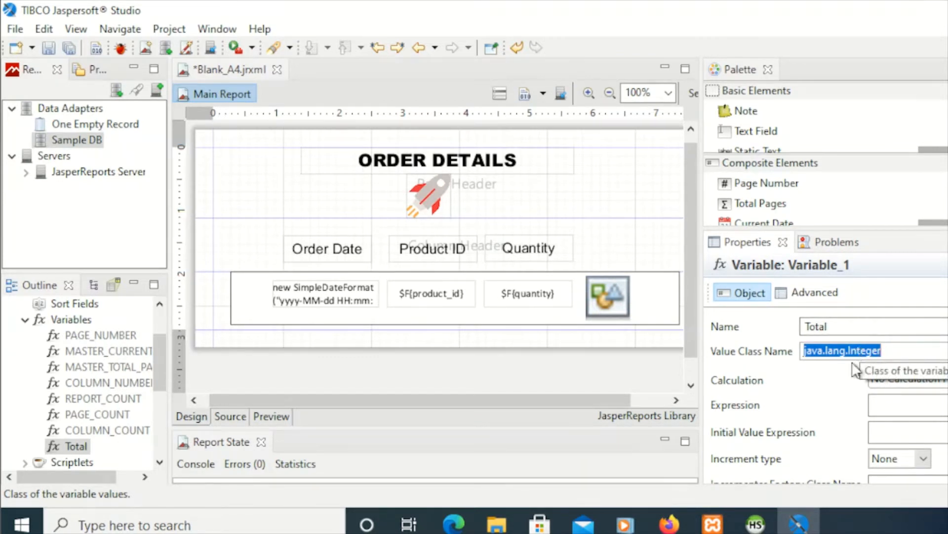
{"action": "left_click", "coordinate": [898, 349]}
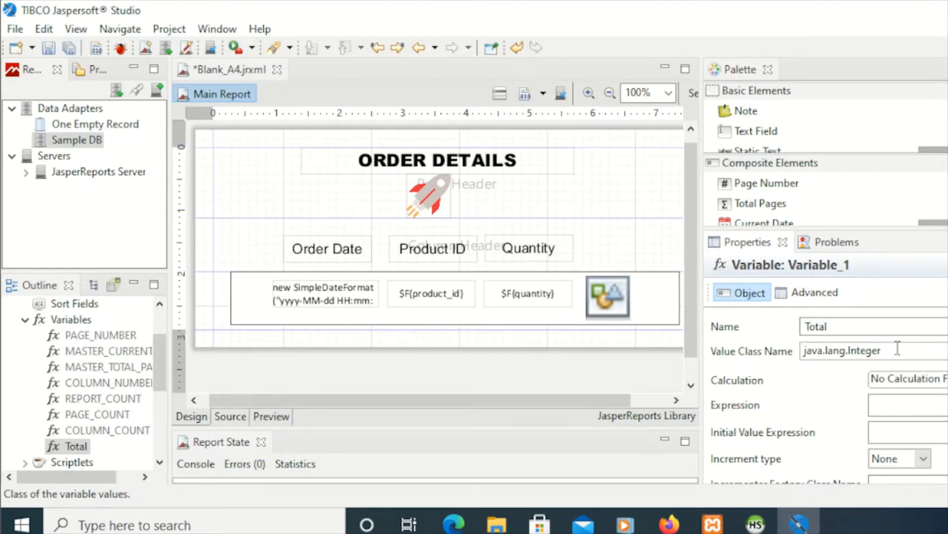
{"action": "left_click", "coordinate": [947, 351]}
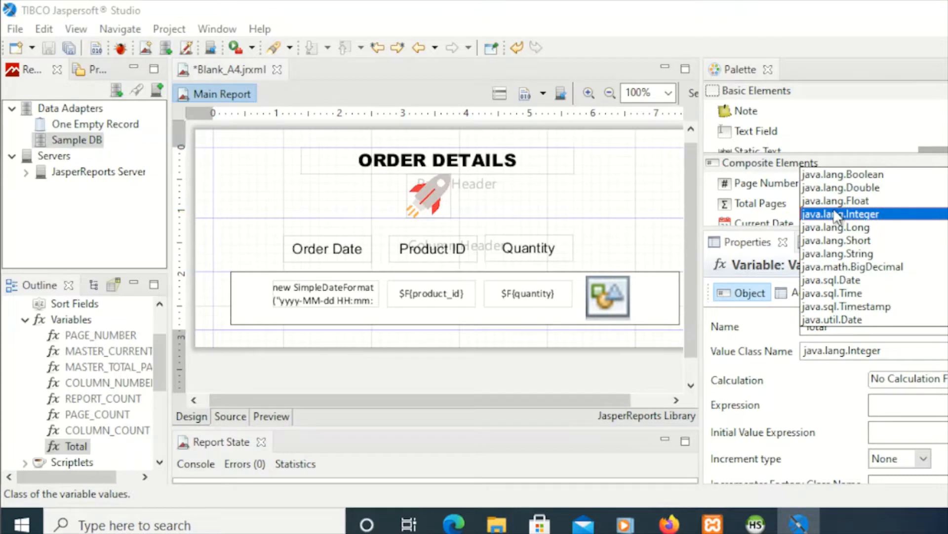
{"action": "left_click", "coordinate": [808, 400]}
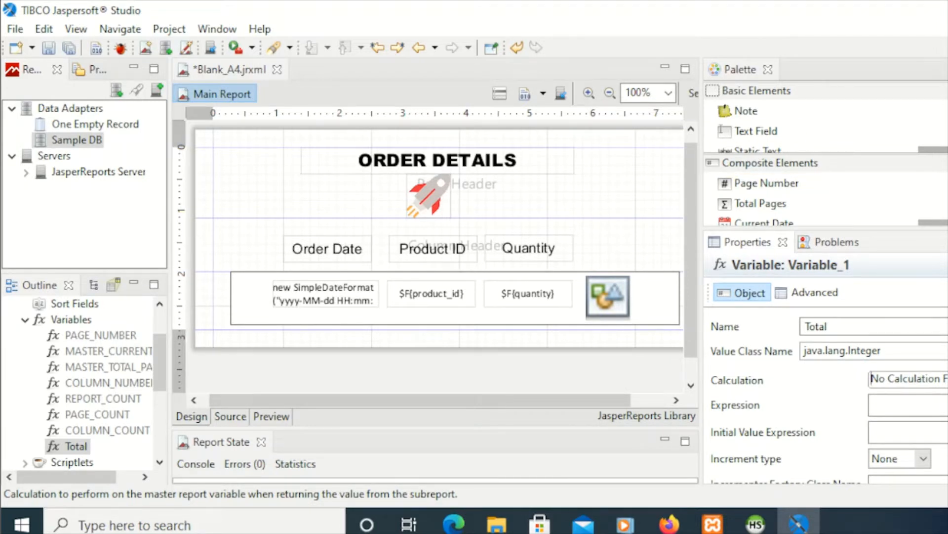
{"action": "left_click", "coordinate": [944, 379]}
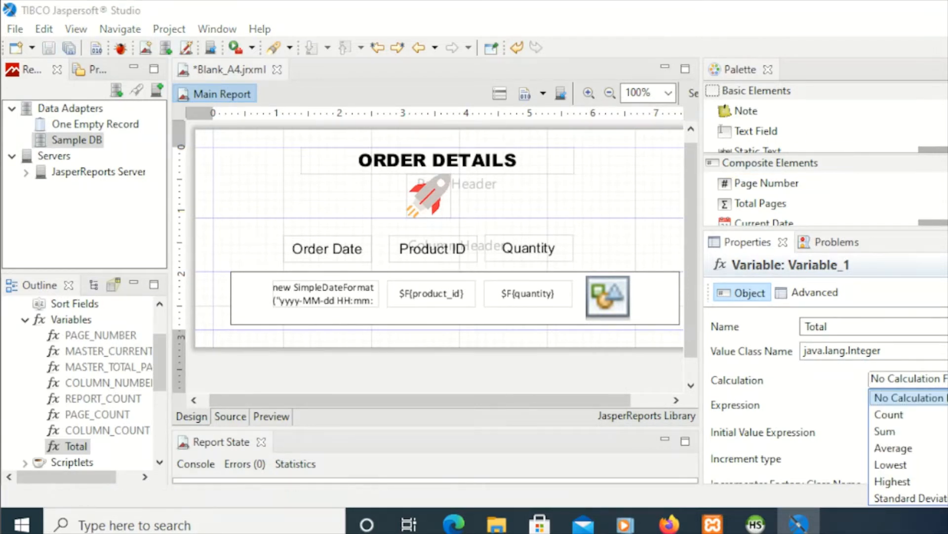
{"action": "left_click", "coordinate": [885, 433]}
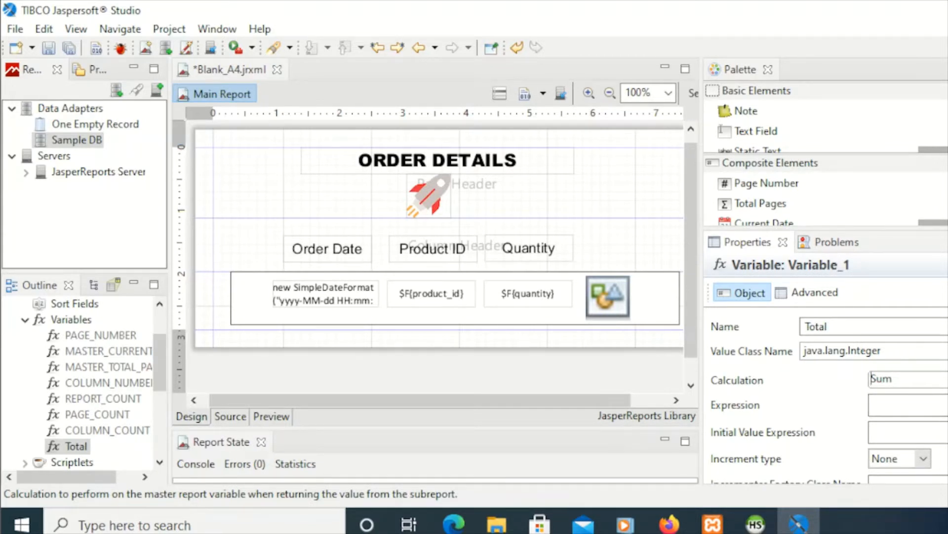
- Set the Total variable's expression to the quantity field, $F{quantity}
{"action": "left_click", "coordinate": [929, 405]}
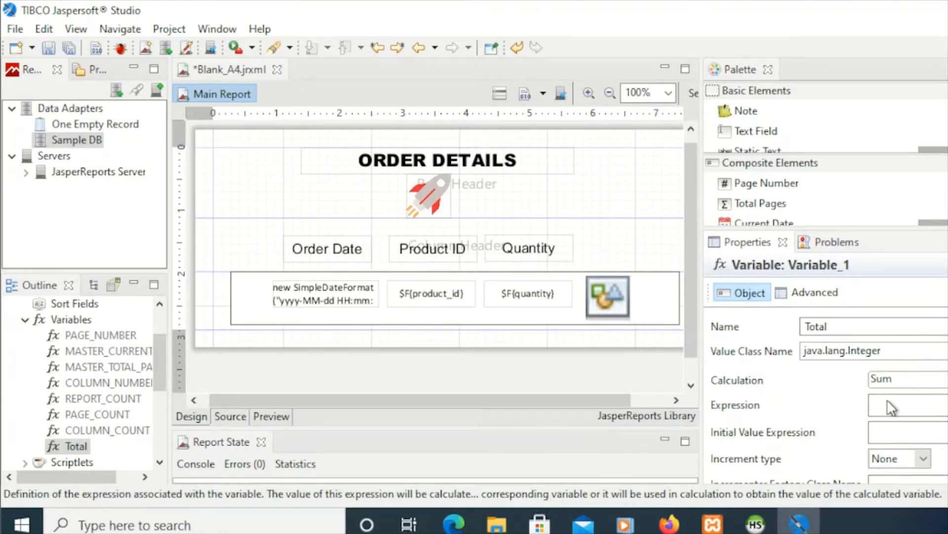
{"action": "left_click", "coordinate": [943, 405]}
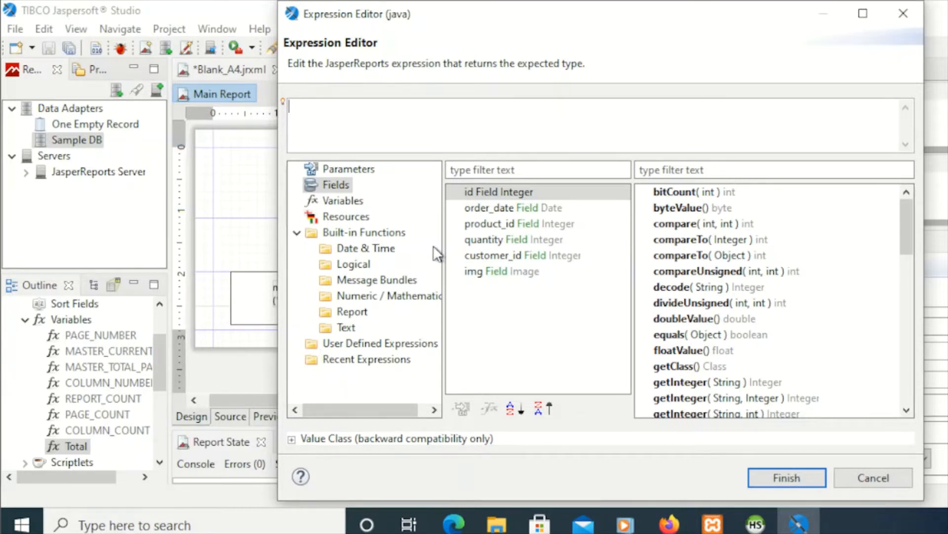
{"action": "double_click", "coordinate": [496, 238]}
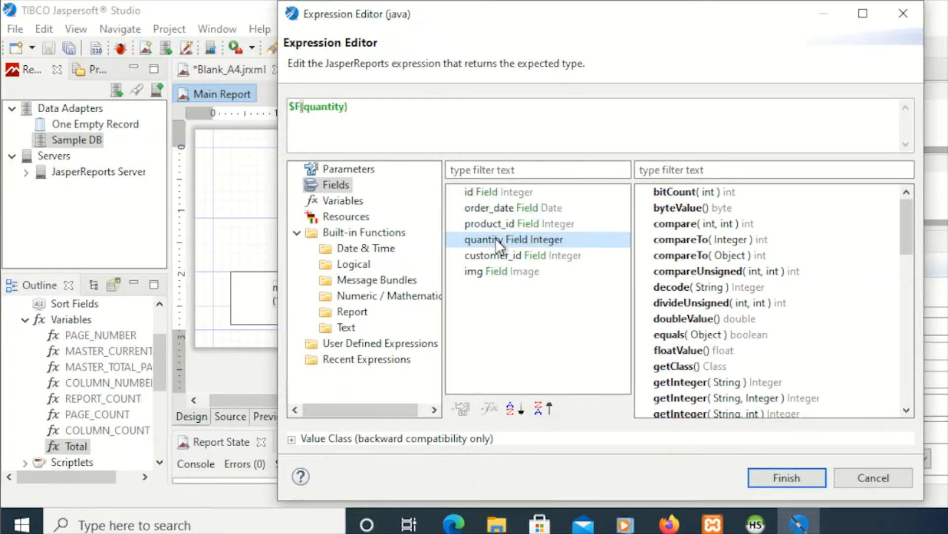
{"action": "left_click", "coordinate": [380, 113]}
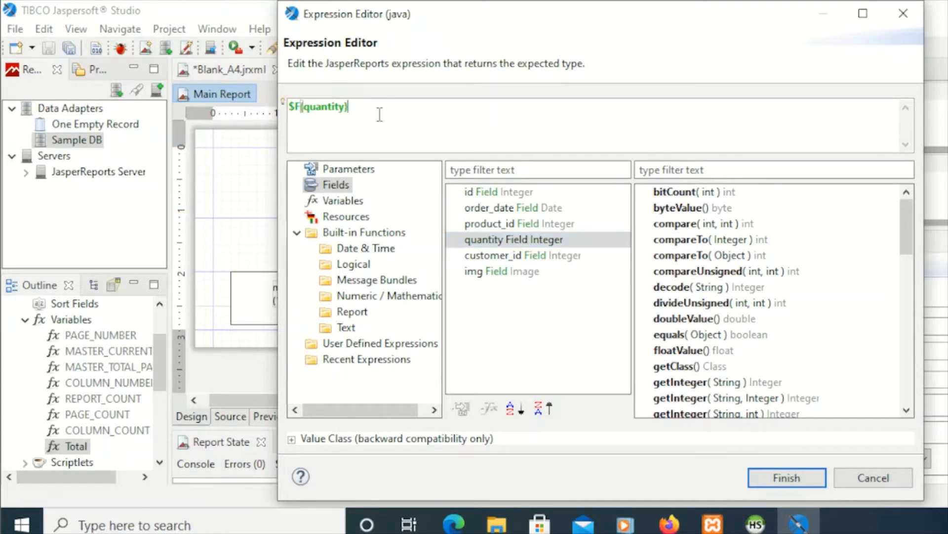
{"action": "left_click_drag", "start_coordinate": [380, 108], "coordinate": [272, 108]}
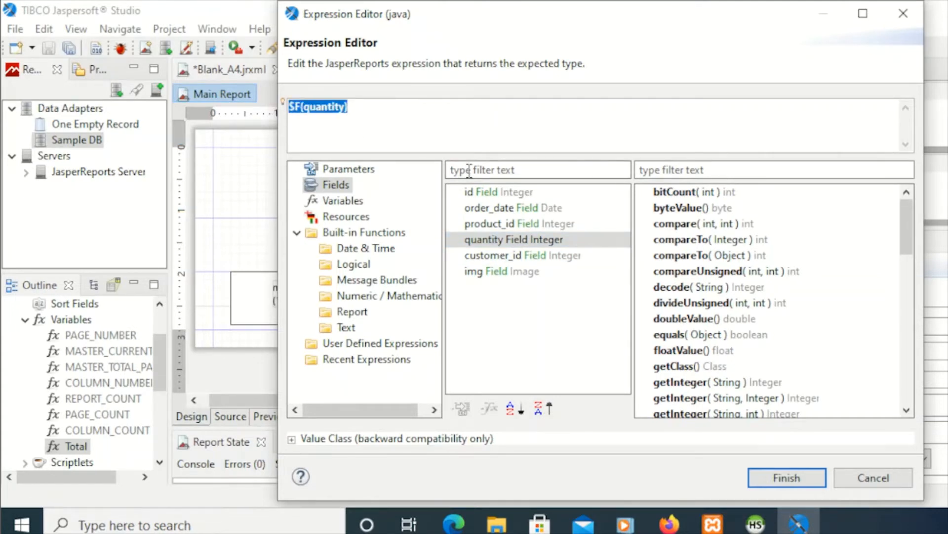
{"action": "left_click", "coordinate": [380, 111]}
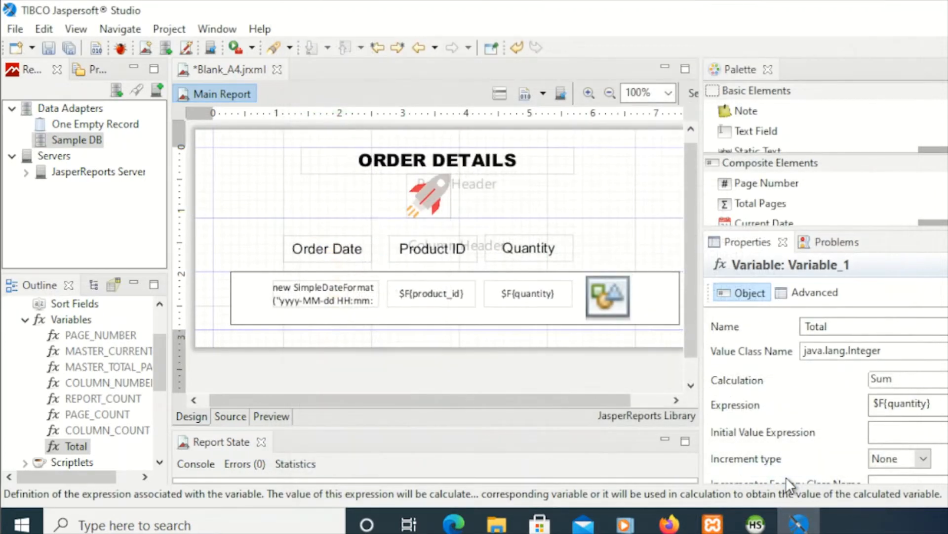
- Set the Total variable's initial value expression to 0
{"action": "left_click", "coordinate": [897, 426]}
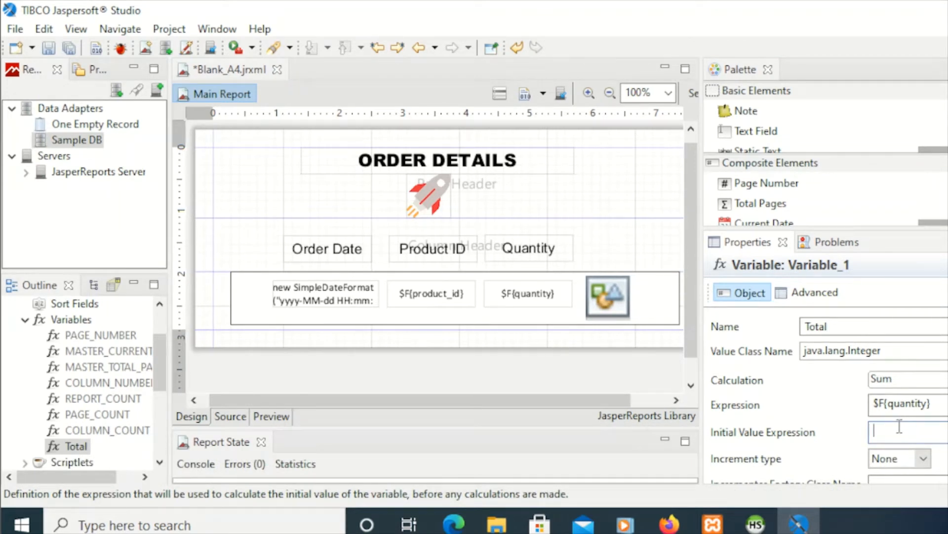
{"action": "type", "text": "0"}
{"action": "scroll", "coordinate": [900, 426], "scroll_direction": "down", "scroll_amount": 1}
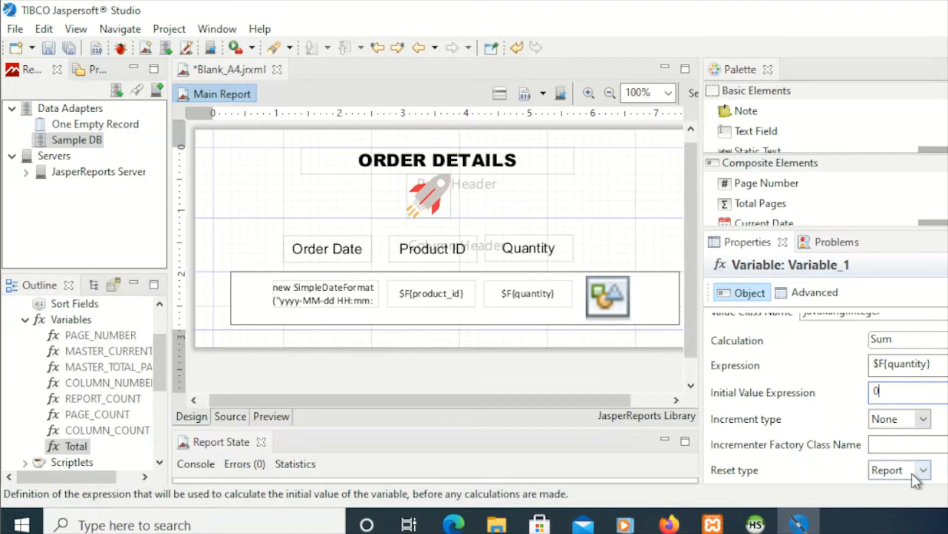
{"action": "scroll", "coordinate": [920, 406], "scroll_direction": "down", "scroll_amount": 1}
{"action": "scroll", "coordinate": [921, 406], "scroll_direction": "up", "scroll_amount": 3}
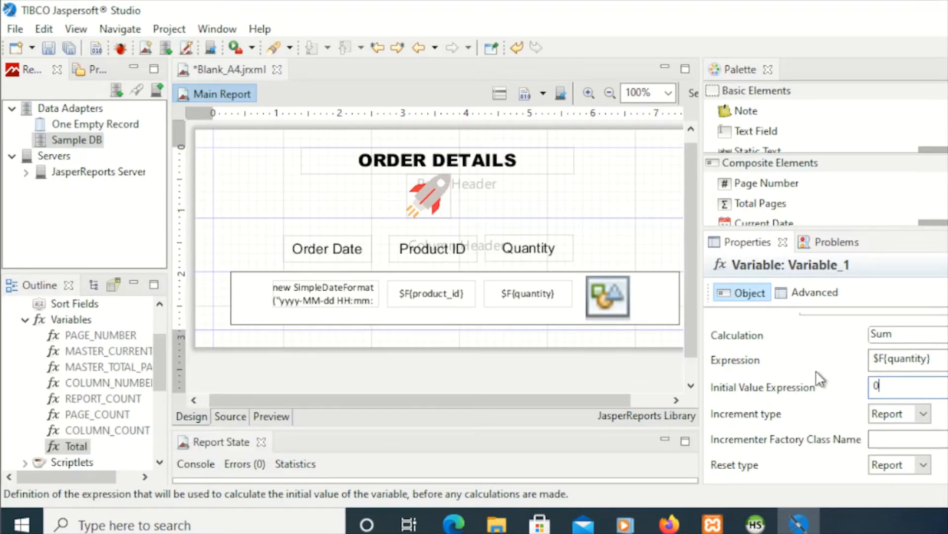
{"action": "scroll", "coordinate": [817, 363], "scroll_direction": "up", "scroll_amount": 3}
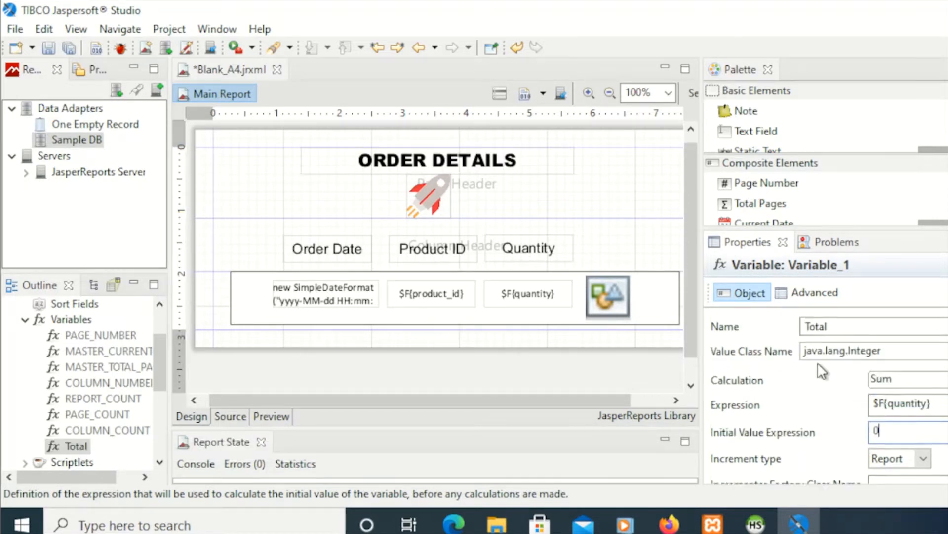
{"action": "scroll", "coordinate": [817, 363], "scroll_direction": "down", "scroll_amount": 3}
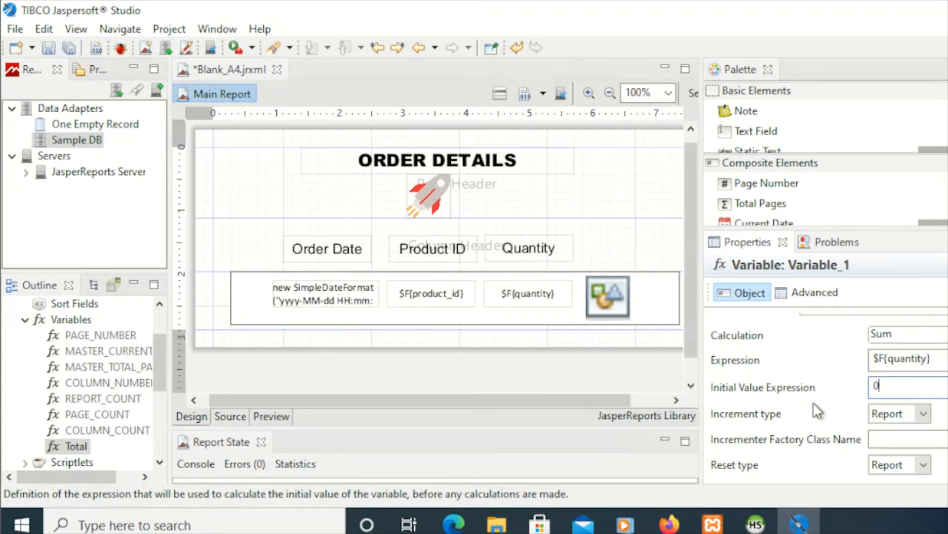
- Set the Total variable's increment type to None
{"action": "left_click", "coordinate": [913, 417]}
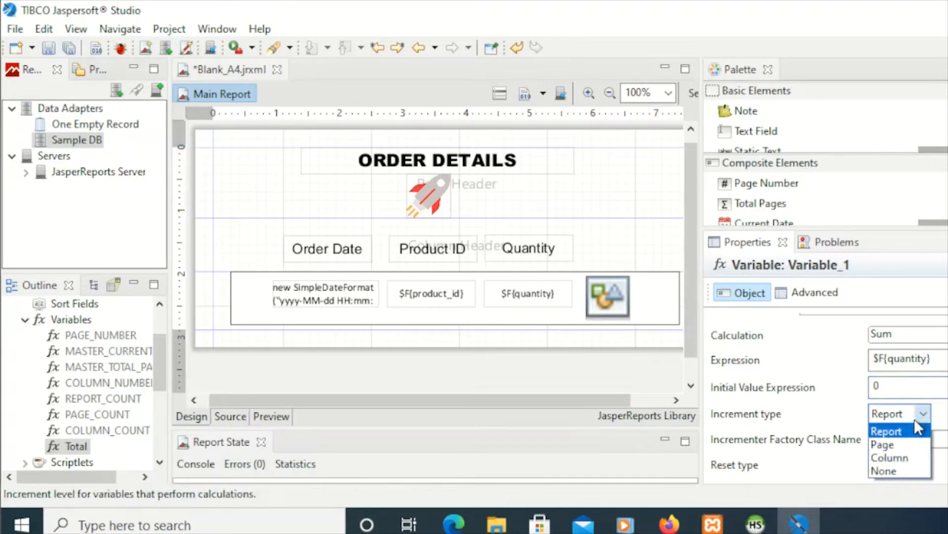
{"action": "left_click", "coordinate": [914, 418]}
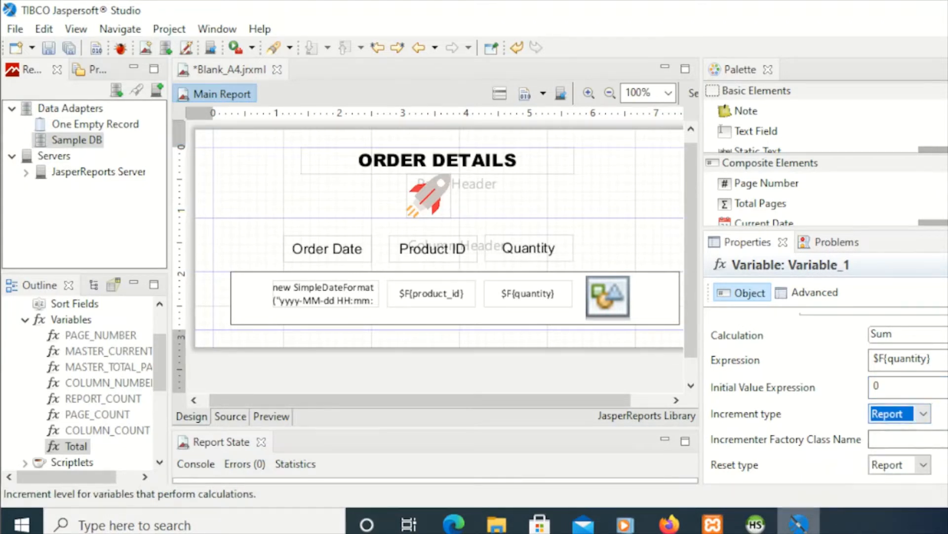
{"action": "mouse_move", "coordinate": [799, 523]}
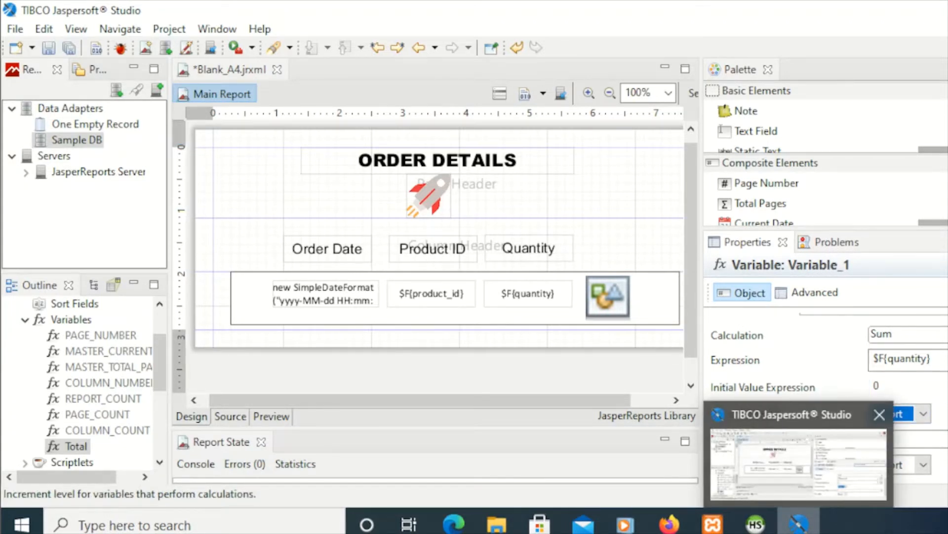
{"action": "left_click", "coordinate": [922, 413]}
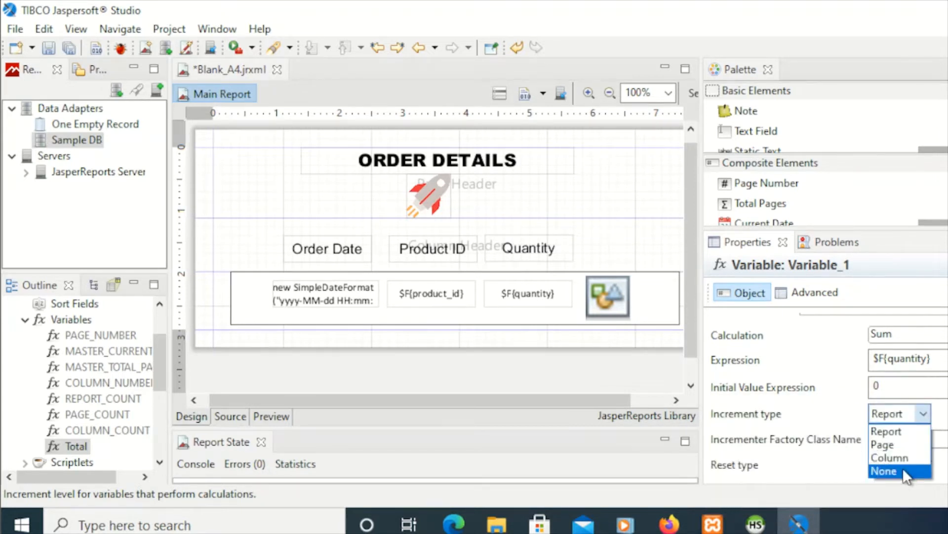
{"action": "left_click", "coordinate": [894, 469]}
{"action": "left_click", "coordinate": [884, 438]}
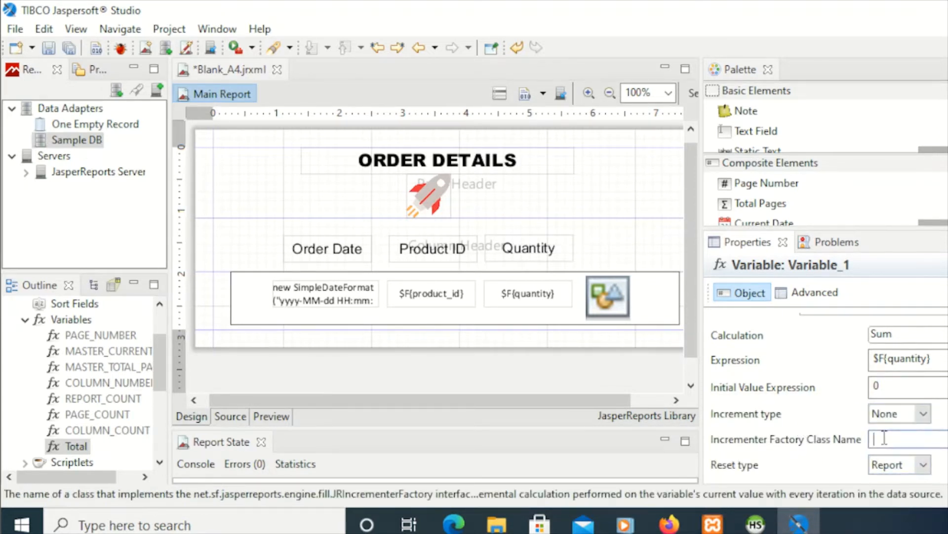
- Re-enter 0 as the Total variable's initial value expression
{"action": "scroll", "coordinate": [773, 395], "scroll_direction": "up", "scroll_amount": 2}
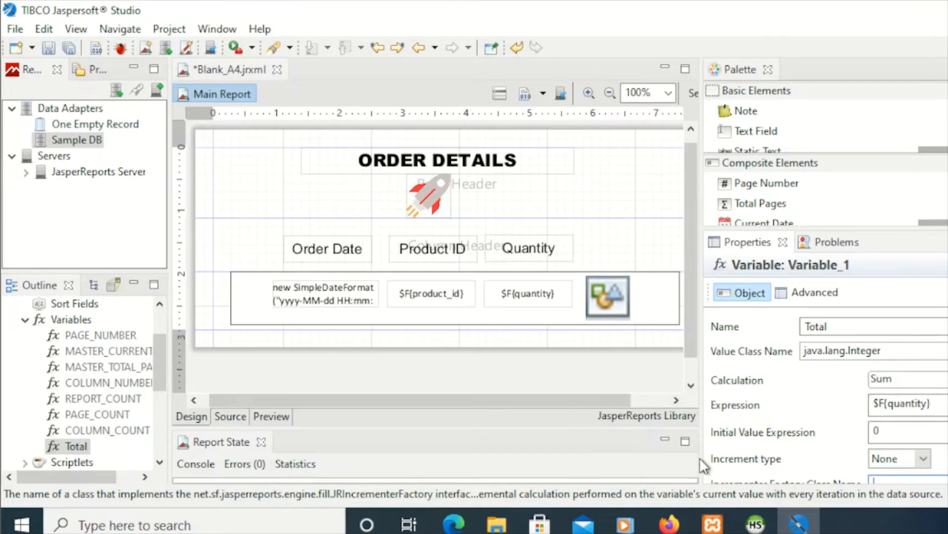
{"action": "scroll", "coordinate": [766, 437], "scroll_direction": "down", "scroll_amount": 1}
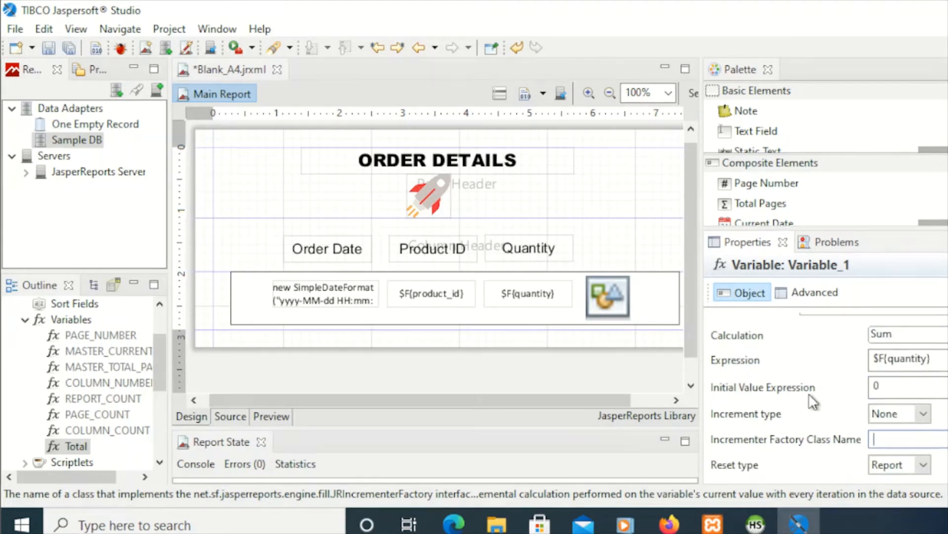
{"action": "left_click", "coordinate": [885, 390]}
{"action": "key", "text": "BackSpace"}
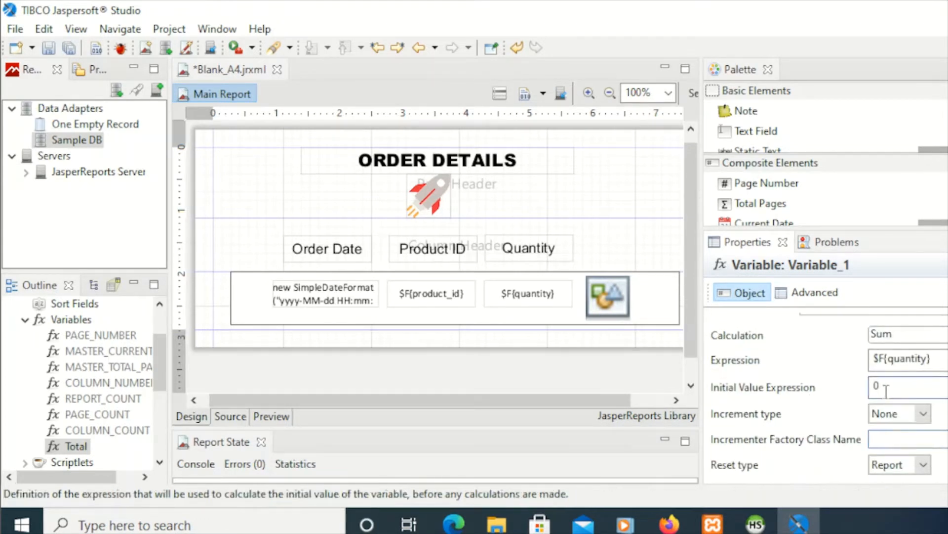
{"action": "type", "text": "0"}
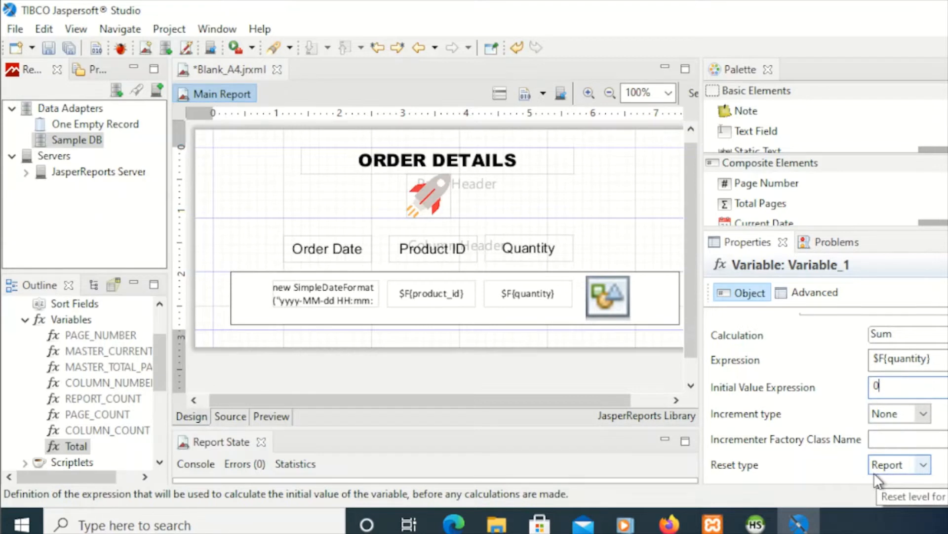
- Add the Column Footer band to the report
{"action": "left_click_drag", "start_coordinate": [158, 368], "coordinate": [167, 420]}
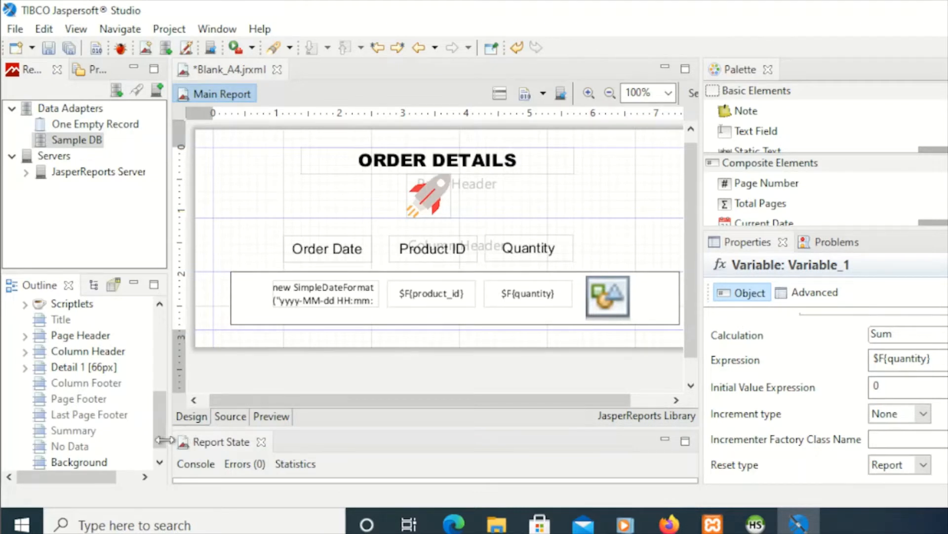
{"action": "mouse_move", "coordinate": [461, 398]}
{"action": "left_mouse_down"}
{"action": "mouse_move", "coordinate": [493, 397]}
{"action": "mouse_move", "coordinate": [466, 404]}
{"action": "mouse_move", "coordinate": [476, 404]}
{"action": "left_mouse_up"}
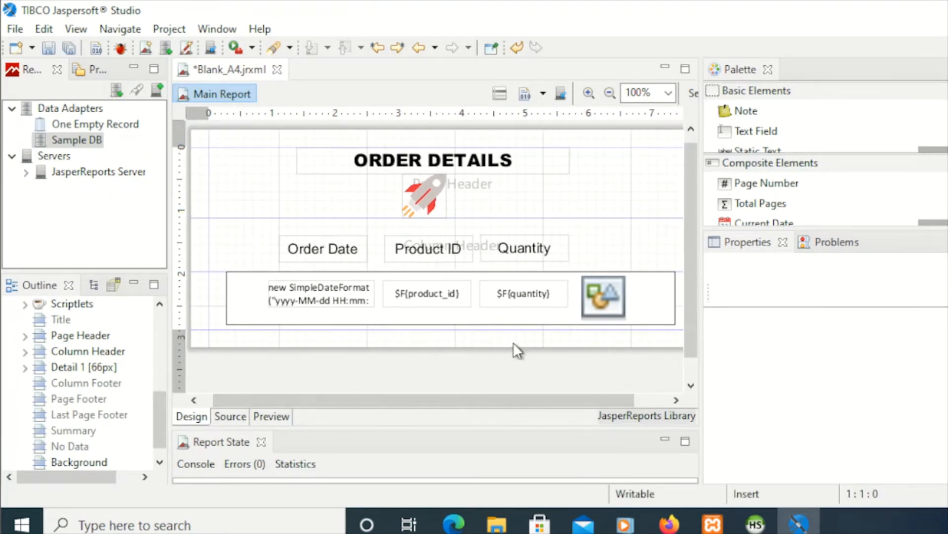
{"action": "left_click", "coordinate": [88, 382]}
{"action": "right_click", "coordinate": [89, 384]}
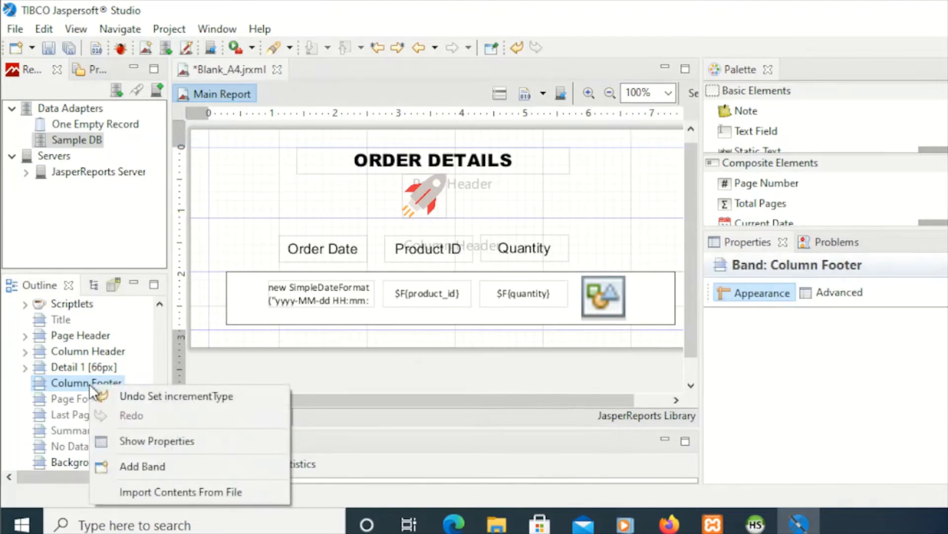
{"action": "left_click", "coordinate": [120, 469]}
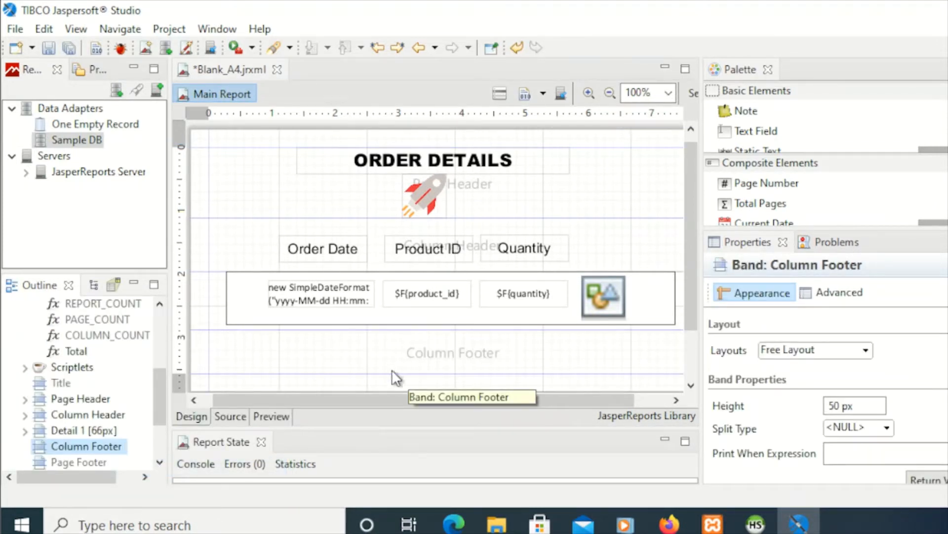
- Place the Total variable in the Column Footer beneath the Quantity column and shorten the band to fit just below its text field
{"action": "left_click", "coordinate": [76, 352]}
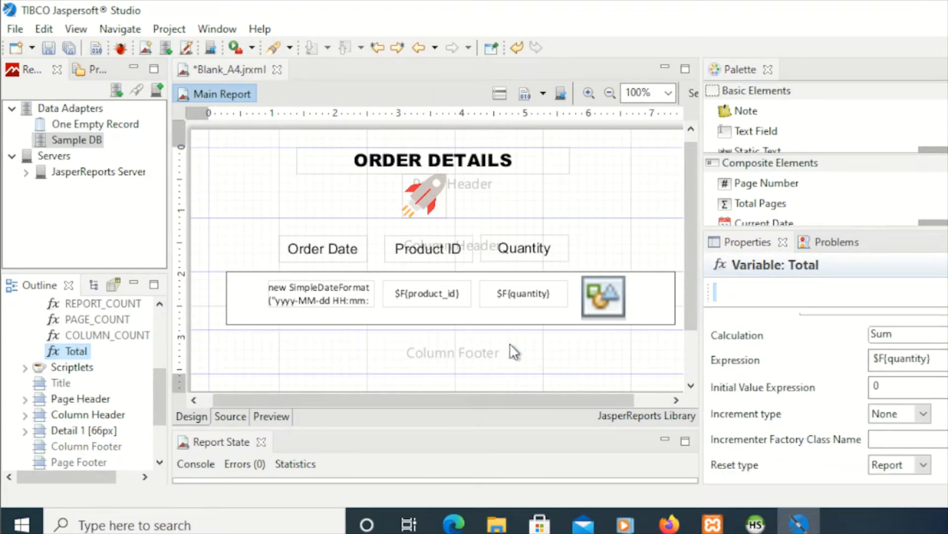
{"action": "left_click_drag", "start_coordinate": [513, 351], "coordinate": [490, 338]}
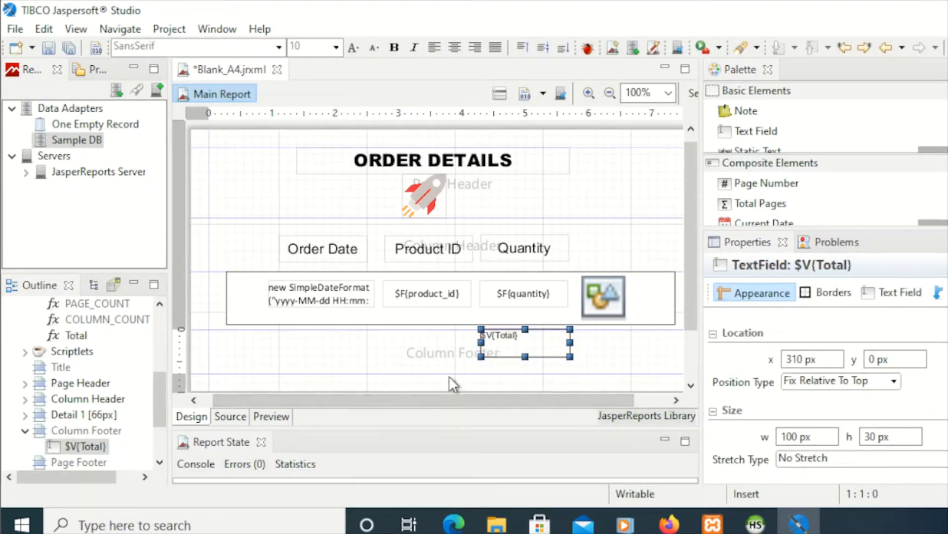
{"action": "left_click_drag", "start_coordinate": [449, 373], "coordinate": [446, 364]}
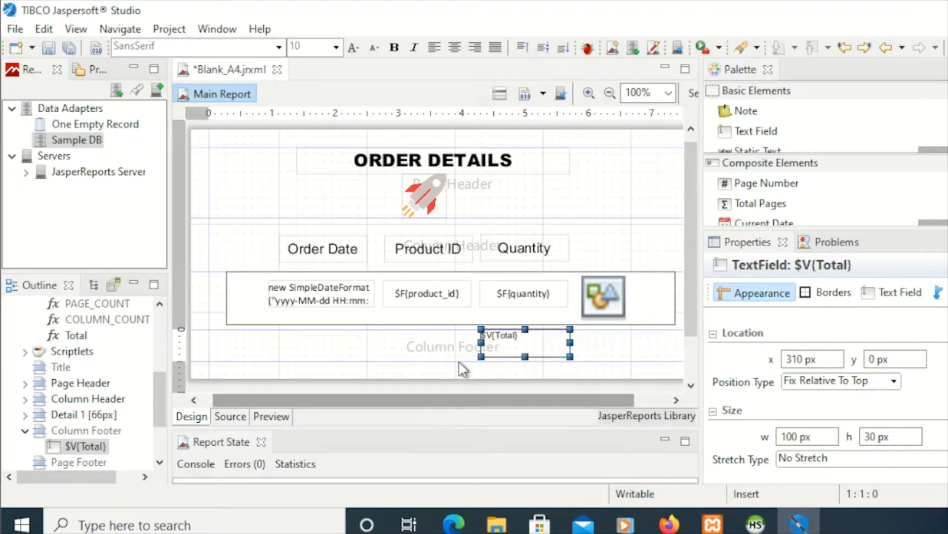
- Preview the report with the Sample DB data and check the quantity total in the column footer against the order rows
{"action": "left_click", "coordinate": [267, 417]}
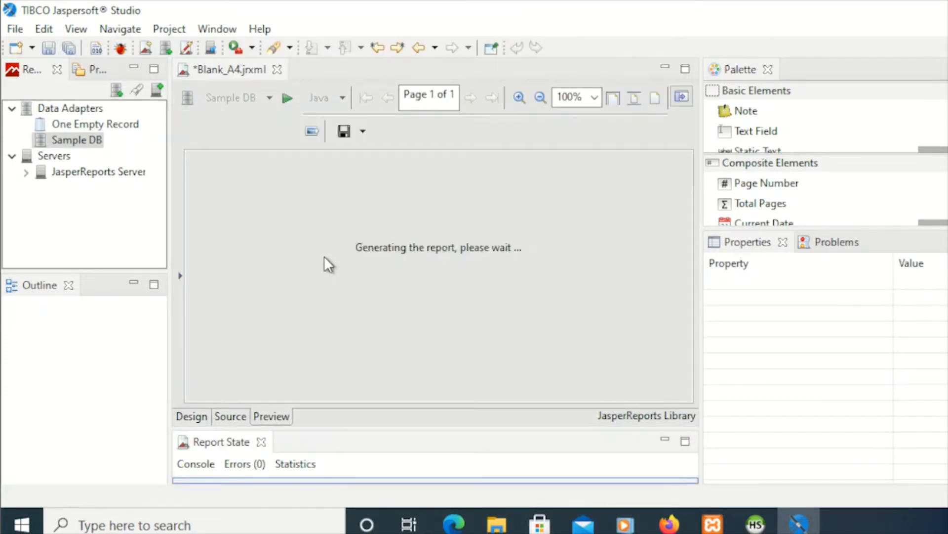
{"action": "scroll", "coordinate": [327, 262], "scroll_direction": "down", "scroll_amount": 1}
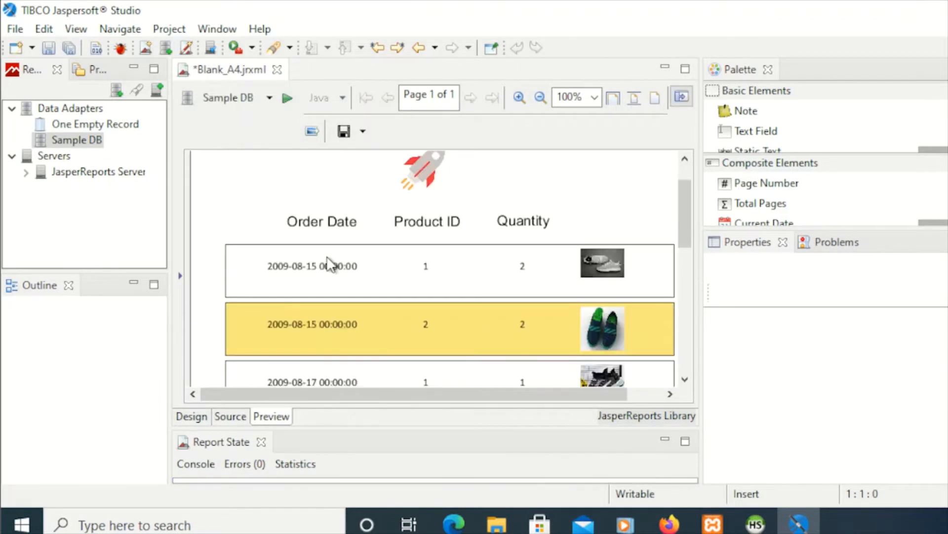
{"action": "scroll", "coordinate": [330, 264], "scroll_direction": "down", "scroll_amount": 6}
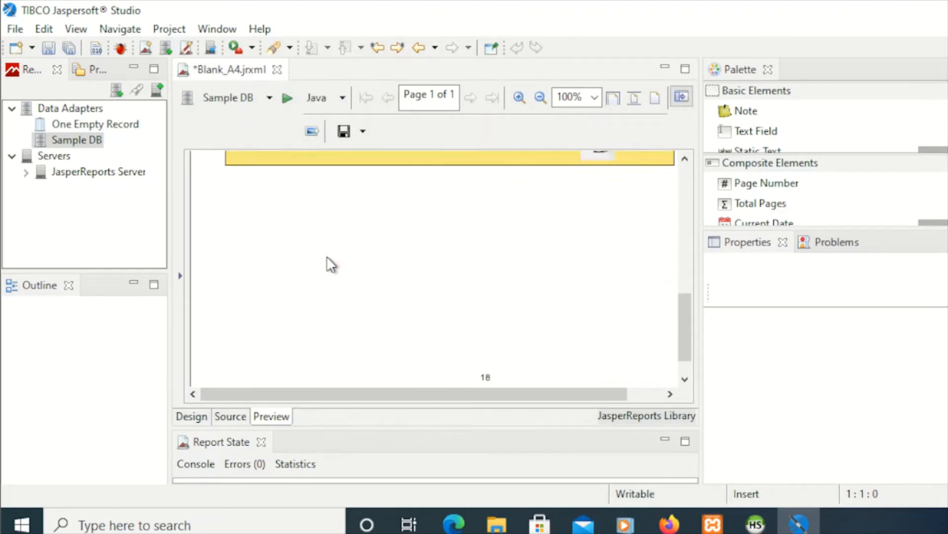
{"action": "scroll", "coordinate": [330, 264], "scroll_direction": "down", "scroll_amount": 1}
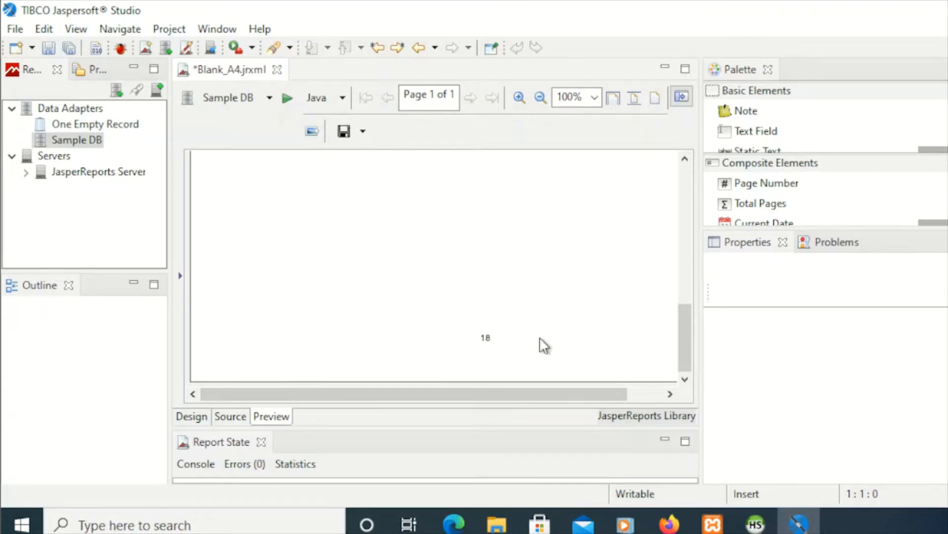
{"action": "scroll", "coordinate": [541, 337], "scroll_direction": "up", "scroll_amount": 5}
{"action": "scroll", "coordinate": [541, 337], "scroll_direction": "down", "scroll_amount": 5}
{"action": "scroll", "coordinate": [542, 337], "scroll_direction": "up", "scroll_amount": 5}
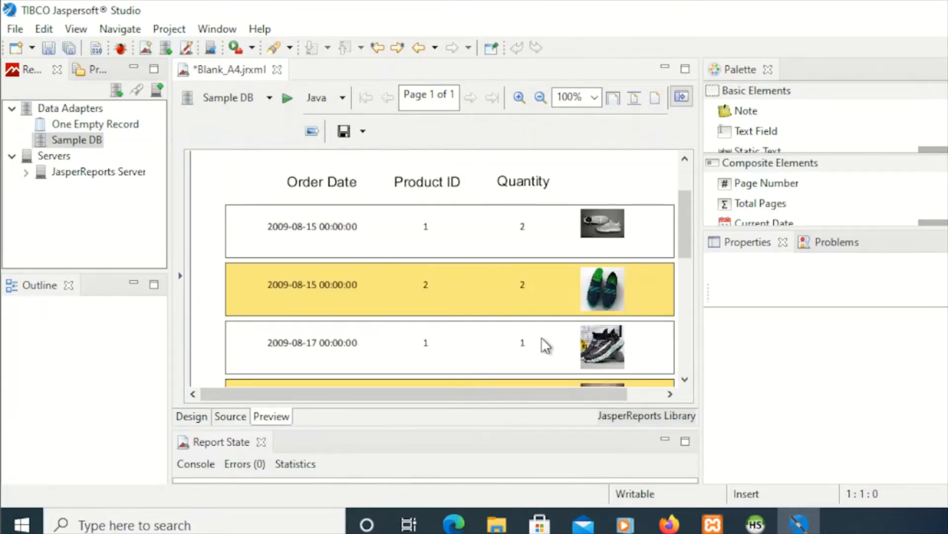
{"action": "scroll", "coordinate": [541, 337], "scroll_direction": "down", "scroll_amount": 3}
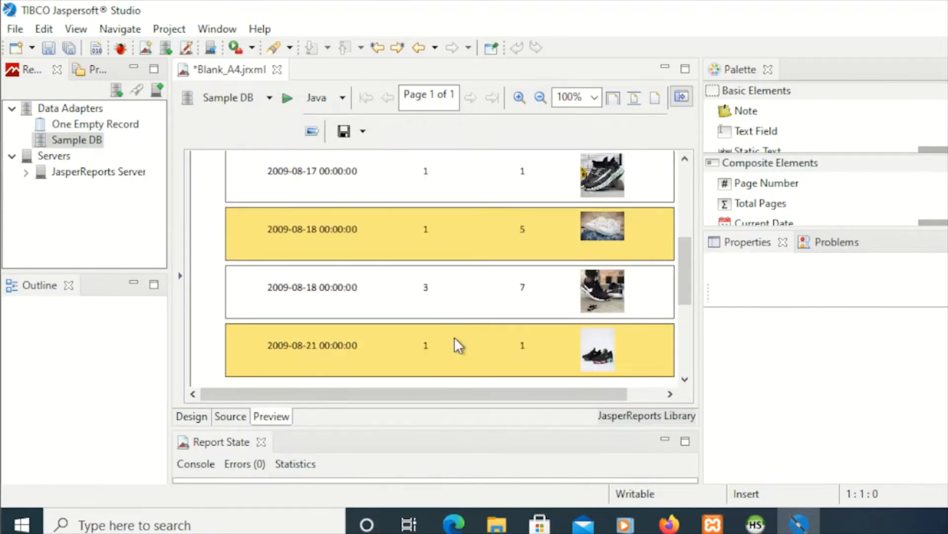
{"action": "scroll", "coordinate": [414, 363], "scroll_direction": "down", "scroll_amount": 5}
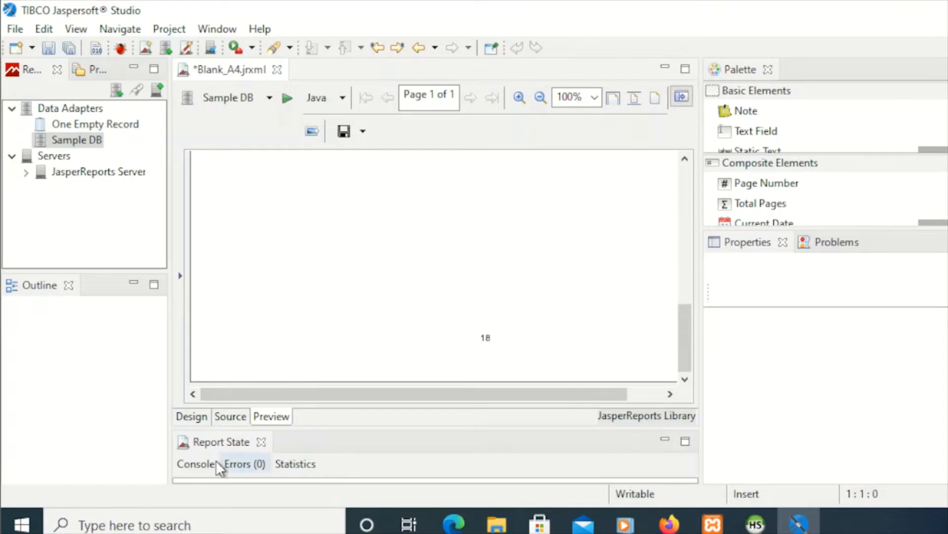
- Return to the report design and start creating a new group for the Orders report
{"action": "left_click", "coordinate": [196, 415]}
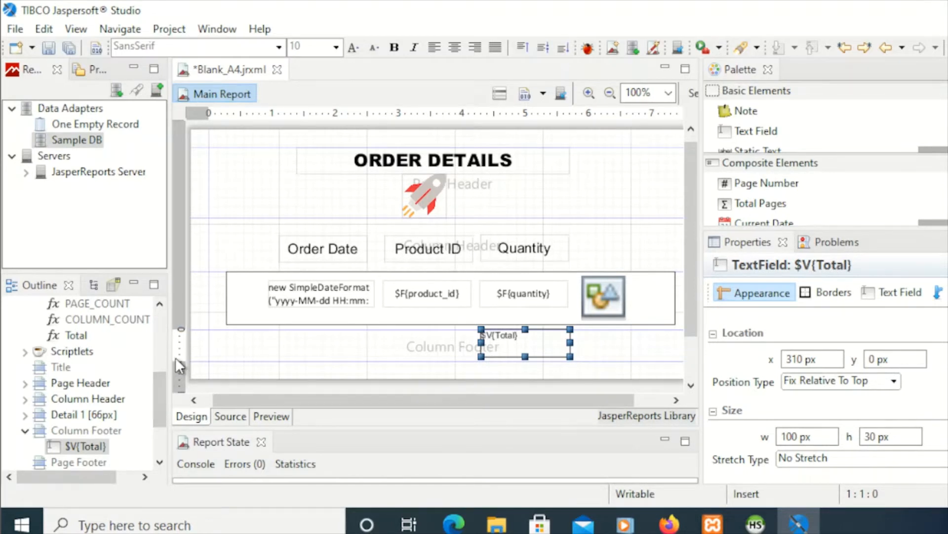
{"action": "scroll", "coordinate": [176, 357], "scroll_direction": "down", "scroll_amount": 1}
{"action": "scroll", "coordinate": [153, 360], "scroll_direction": "down", "scroll_amount": 1}
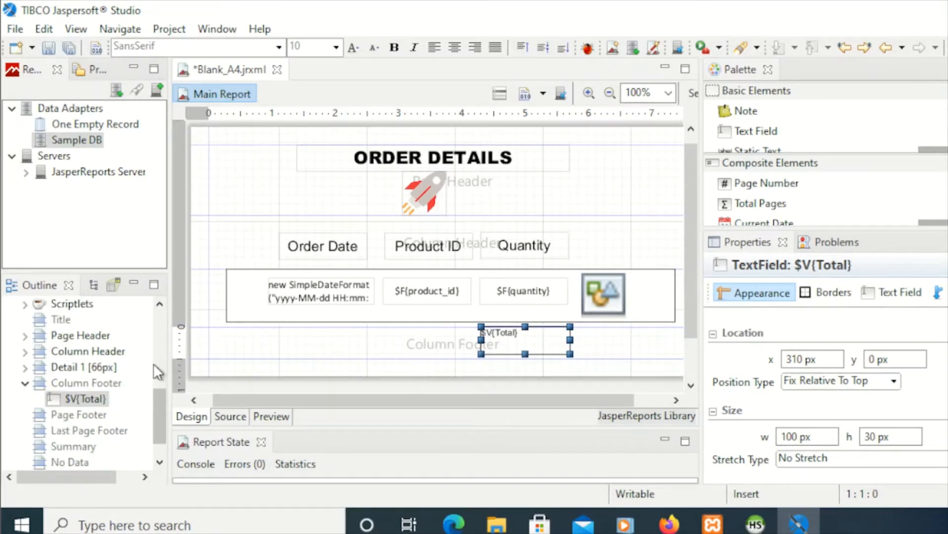
{"action": "scroll", "coordinate": [153, 366], "scroll_direction": "up", "scroll_amount": 1}
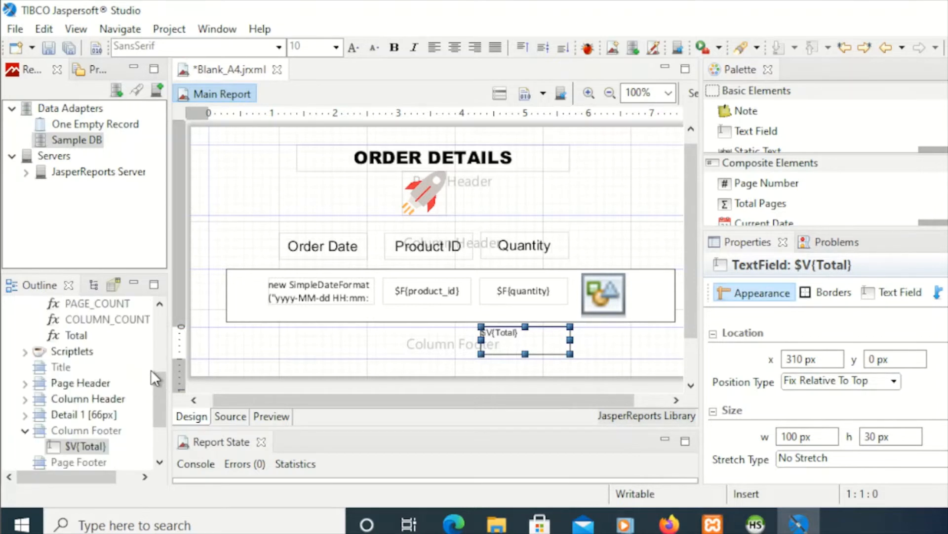
{"action": "scroll", "coordinate": [152, 369], "scroll_direction": "down", "scroll_amount": 2}
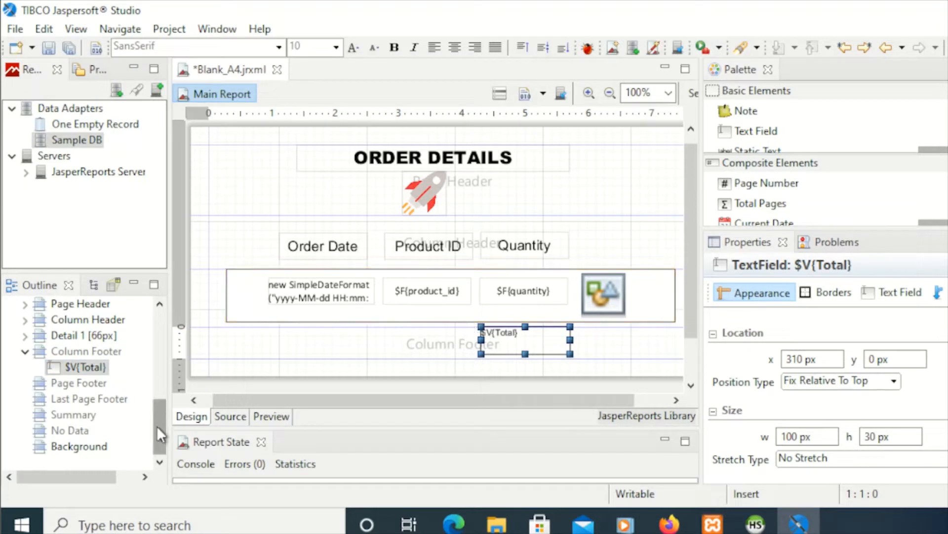
{"action": "left_click_drag", "start_coordinate": [156, 425], "coordinate": [163, 330]}
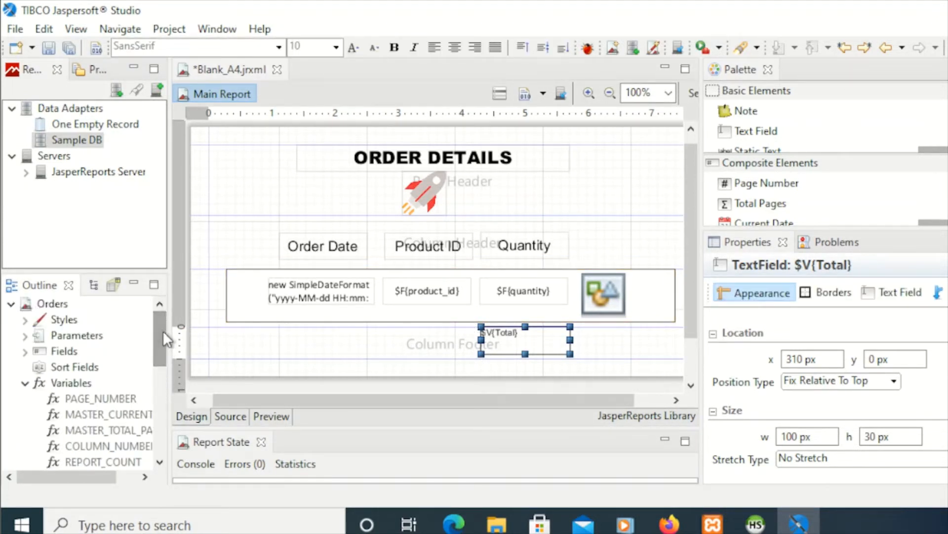
{"action": "left_click", "coordinate": [62, 305]}
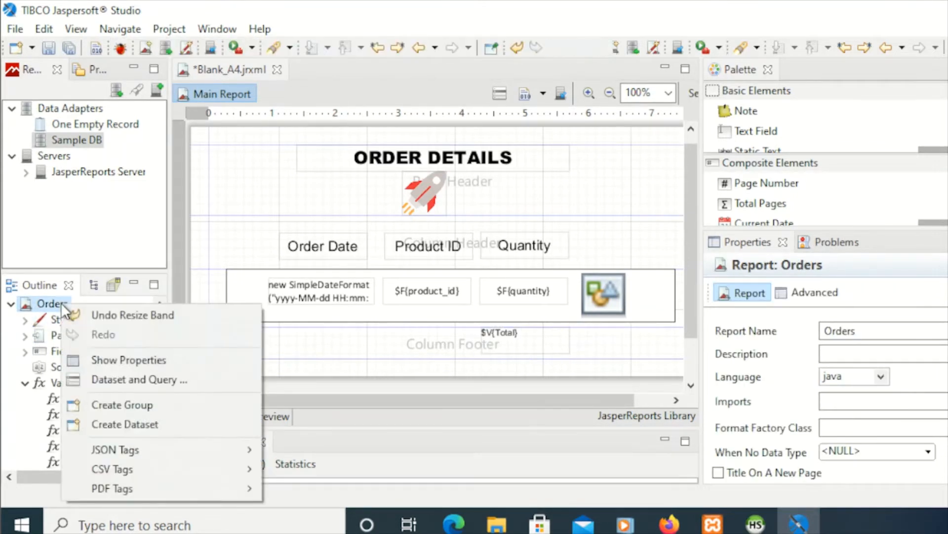
{"action": "right_click", "coordinate": [61, 305]}
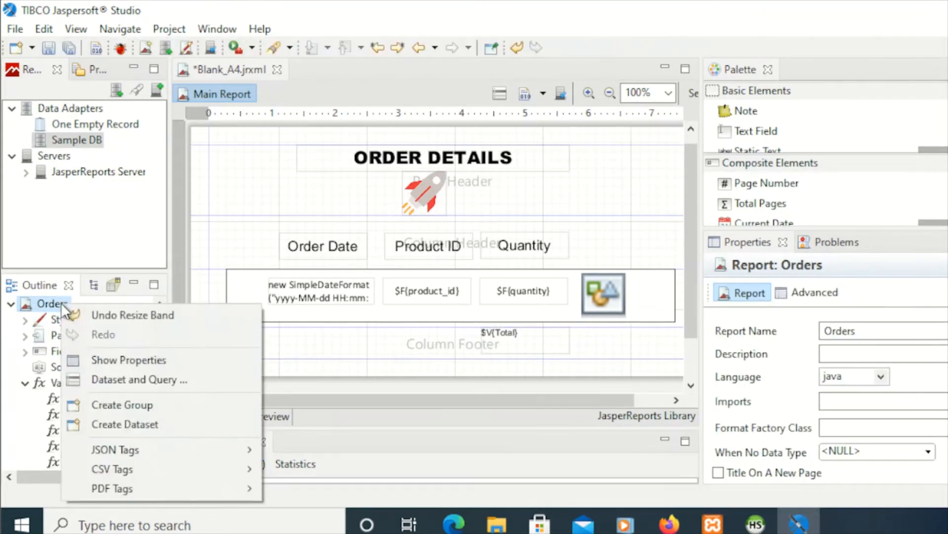
{"action": "left_click", "coordinate": [122, 405]}
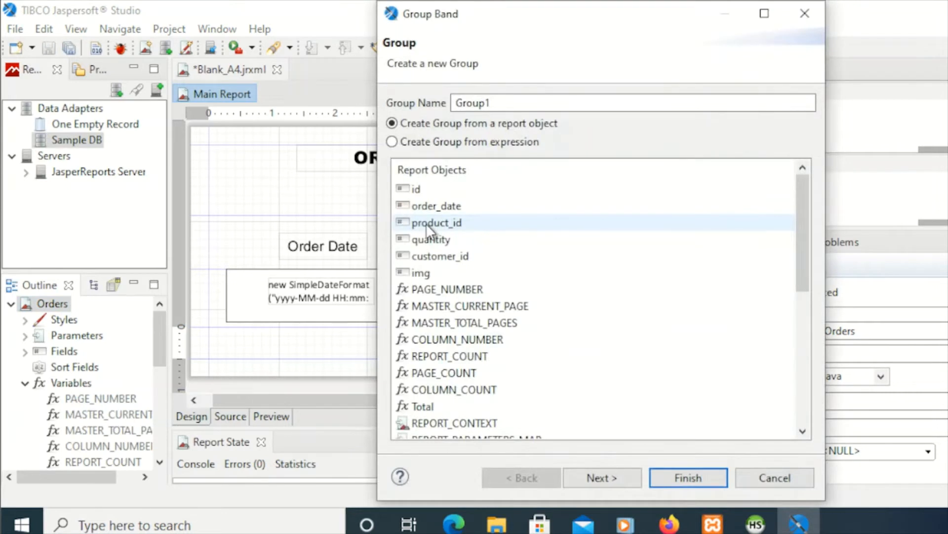
- Create the group from a report object under the name Group1, with both a group header and a group footer
{"action": "left_click_drag", "start_coordinate": [525, 15], "coordinate": [438, 16]}
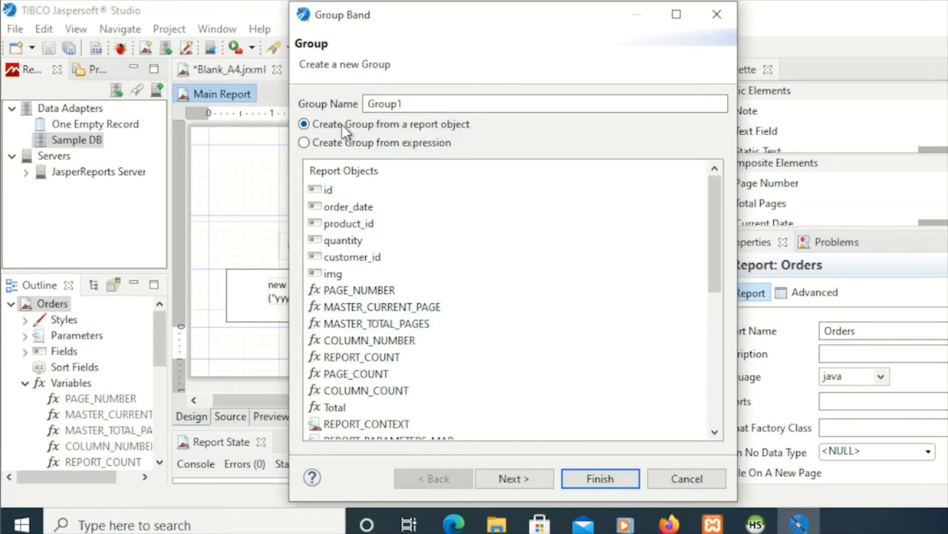
{"action": "left_click", "coordinate": [406, 104]}
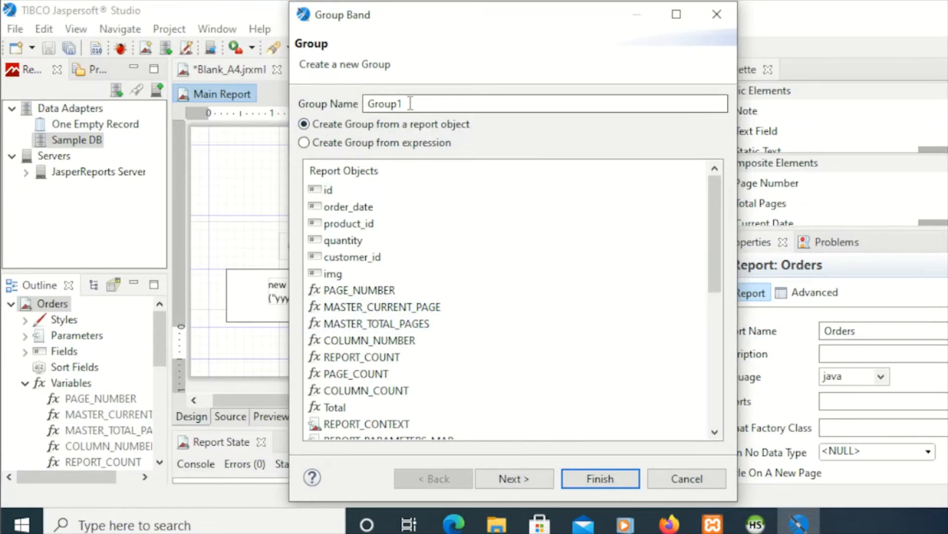
{"action": "left_click_drag", "start_coordinate": [406, 103], "coordinate": [350, 100]}
{"action": "left_click", "coordinate": [424, 104]}
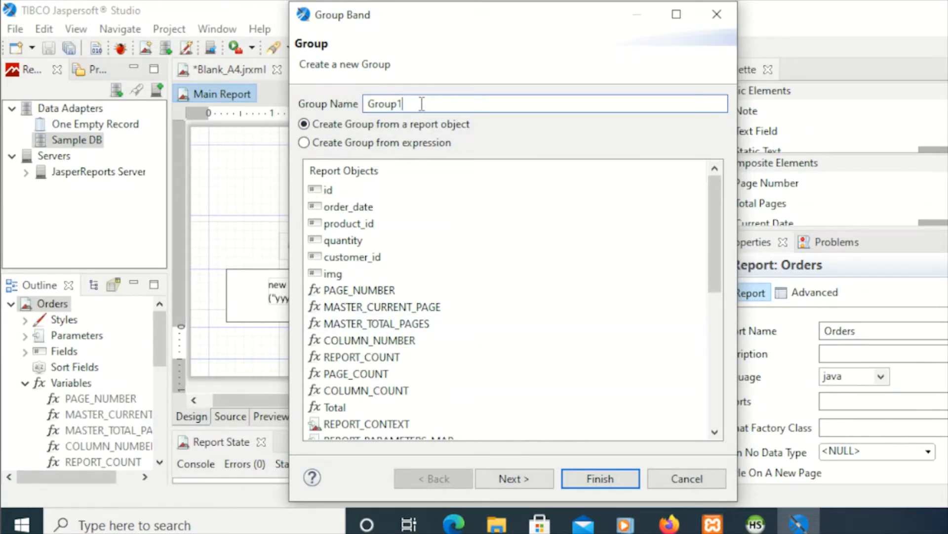
{"action": "left_click_drag", "start_coordinate": [424, 104], "coordinate": [371, 97]}
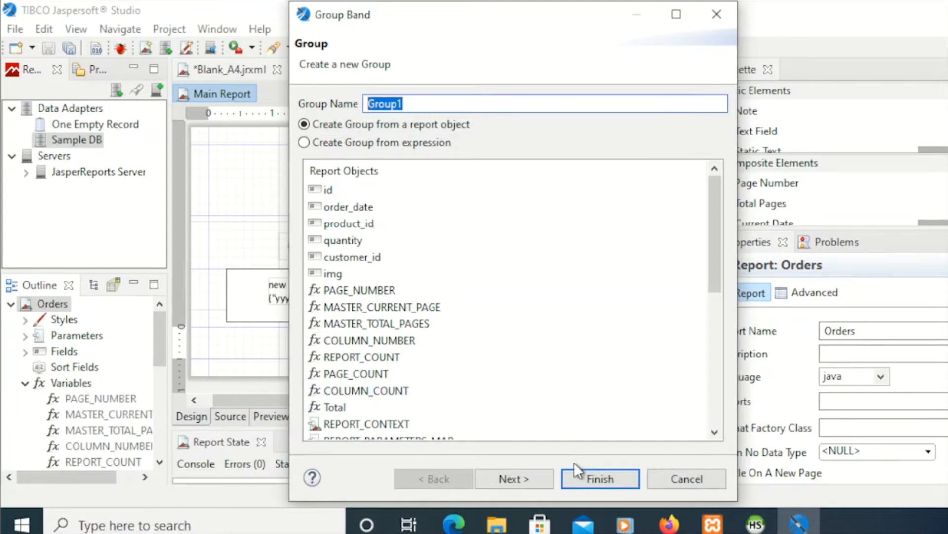
{"action": "left_click", "coordinate": [529, 478]}
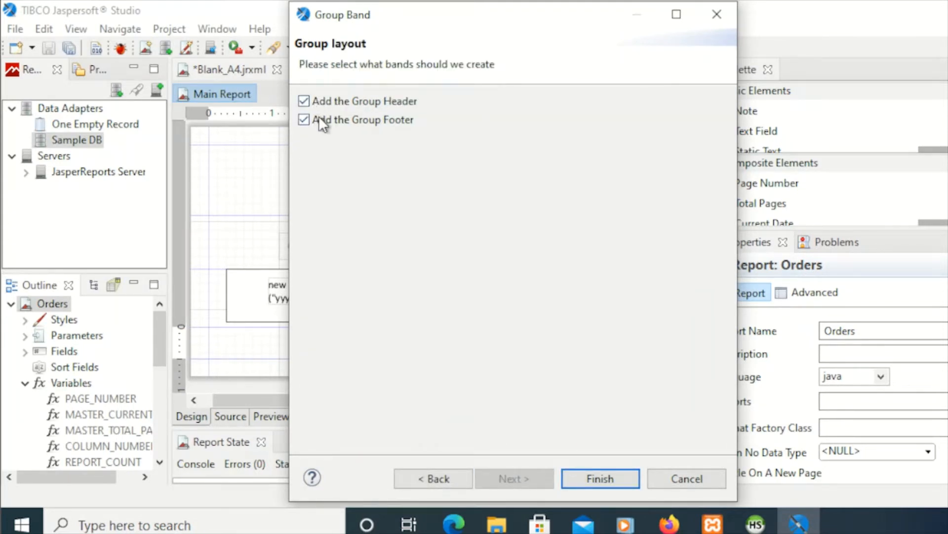
{"action": "left_click", "coordinate": [586, 478]}
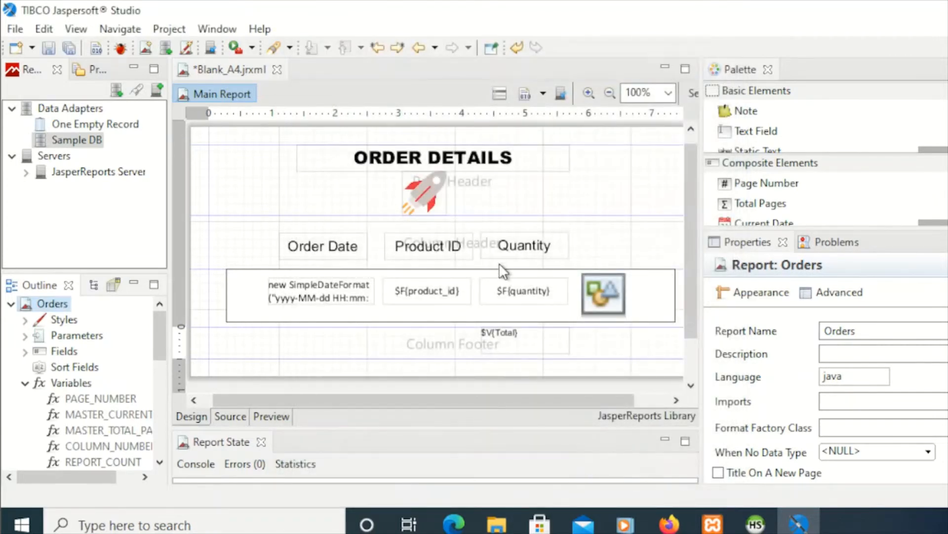
- Move the Total text field from the Column Footer up into the Group1 Group Footer, at x 300 px and y 0 px
{"action": "scroll", "coordinate": [502, 271], "scroll_direction": "down", "scroll_amount": 3}
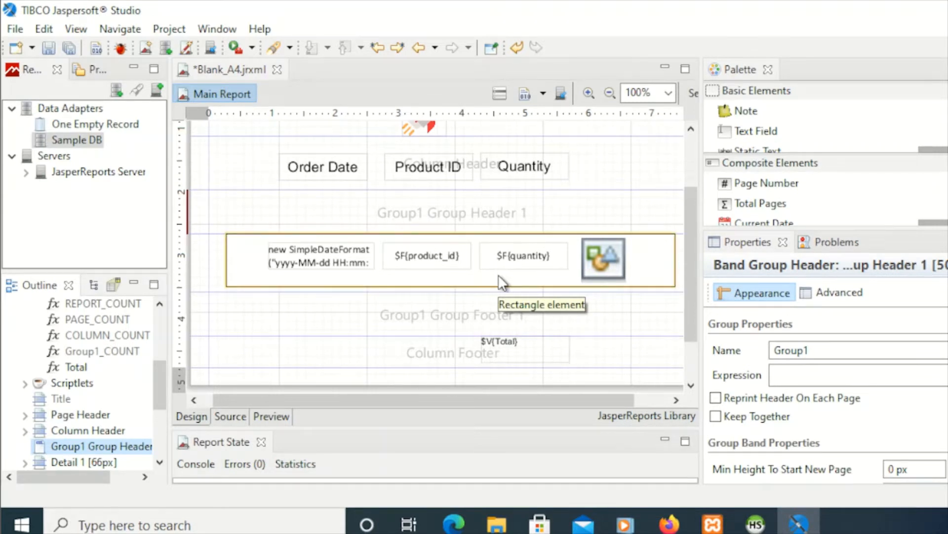
{"action": "scroll", "coordinate": [500, 281], "scroll_direction": "up", "scroll_amount": 3}
{"action": "scroll", "coordinate": [500, 281], "scroll_direction": "down", "scroll_amount": 1}
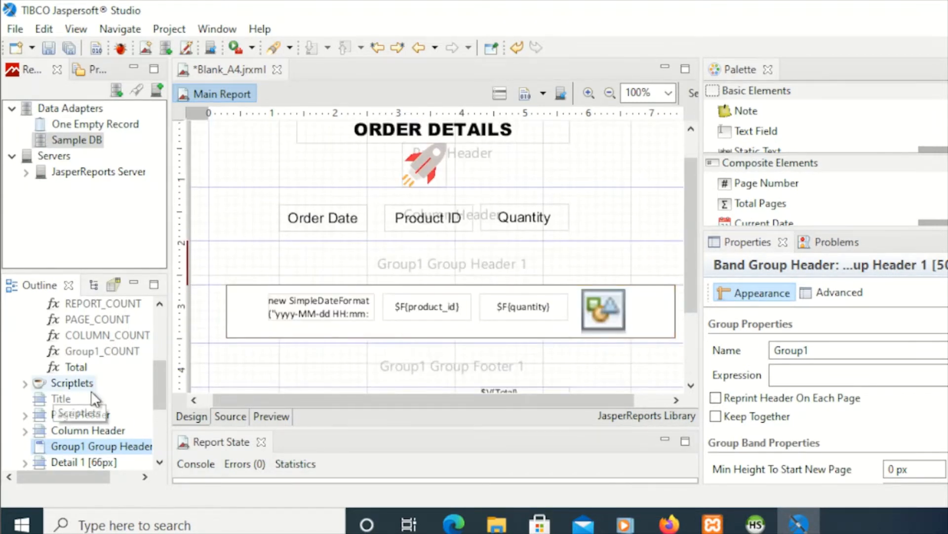
{"action": "scroll", "coordinate": [141, 384], "scroll_direction": "down", "scroll_amount": 1}
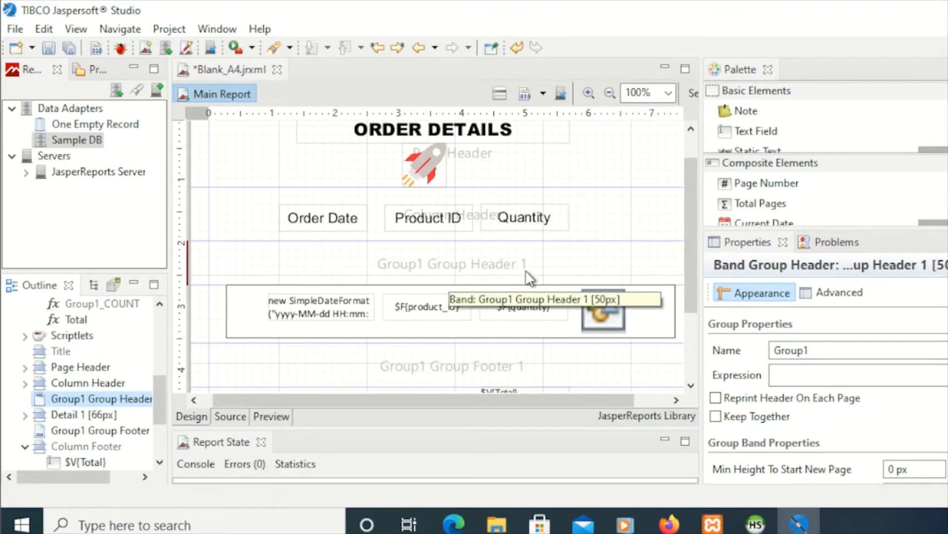
{"action": "scroll", "coordinate": [479, 343], "scroll_direction": "down", "scroll_amount": 1}
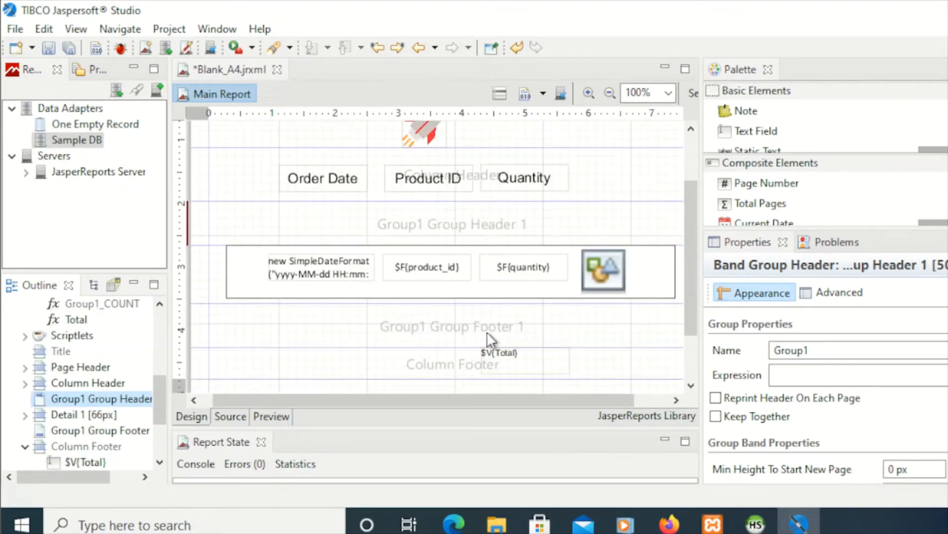
{"action": "left_click", "coordinate": [505, 363]}
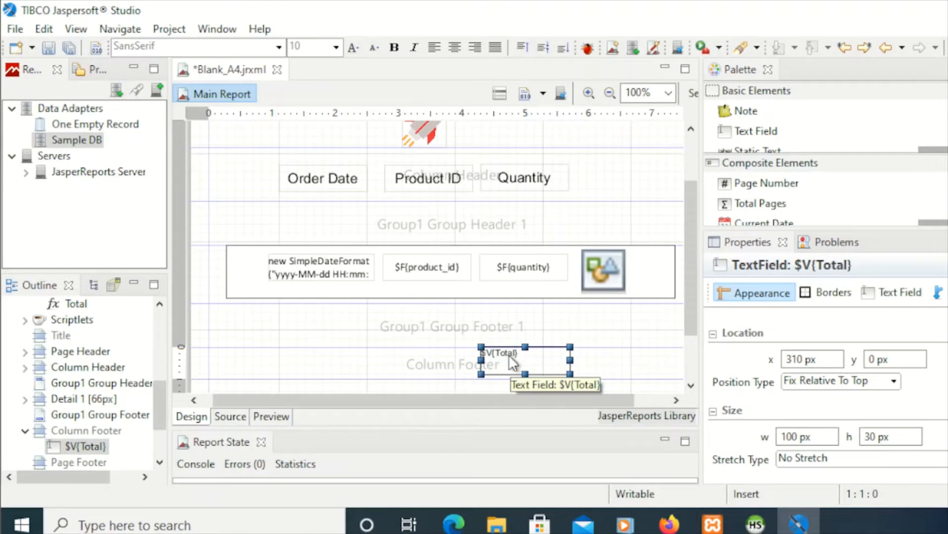
{"action": "left_click_drag", "start_coordinate": [509, 354], "coordinate": [494, 314]}
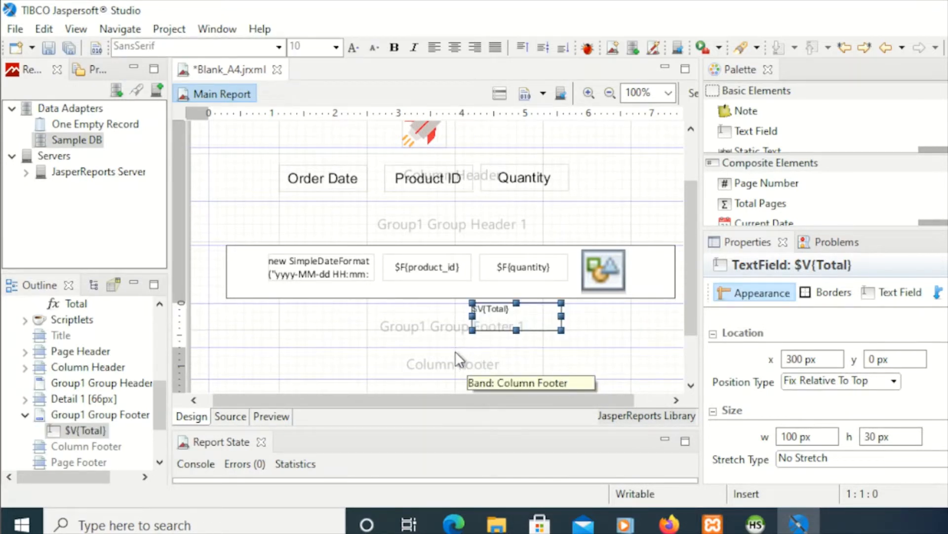
- Shorten the Group1 Group Footer band so it ends just below the Total text field
{"action": "left_click", "coordinate": [447, 349]}
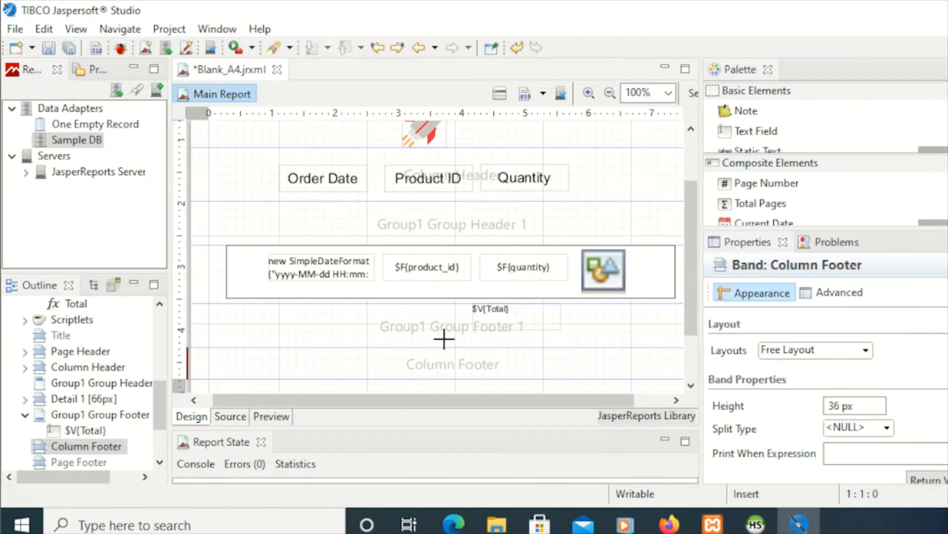
{"action": "key", "text": "Delete"}
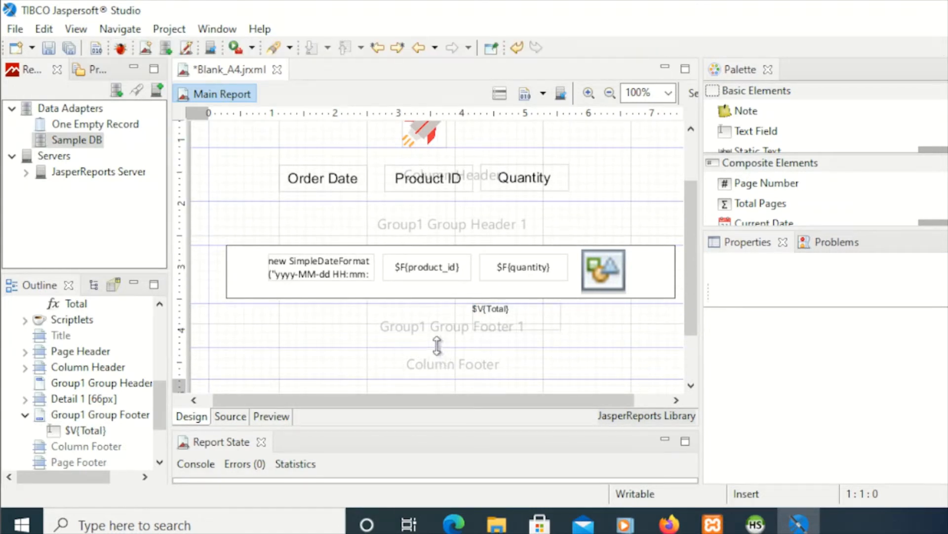
{"action": "left_click_drag", "start_coordinate": [437, 345], "coordinate": [437, 334]}
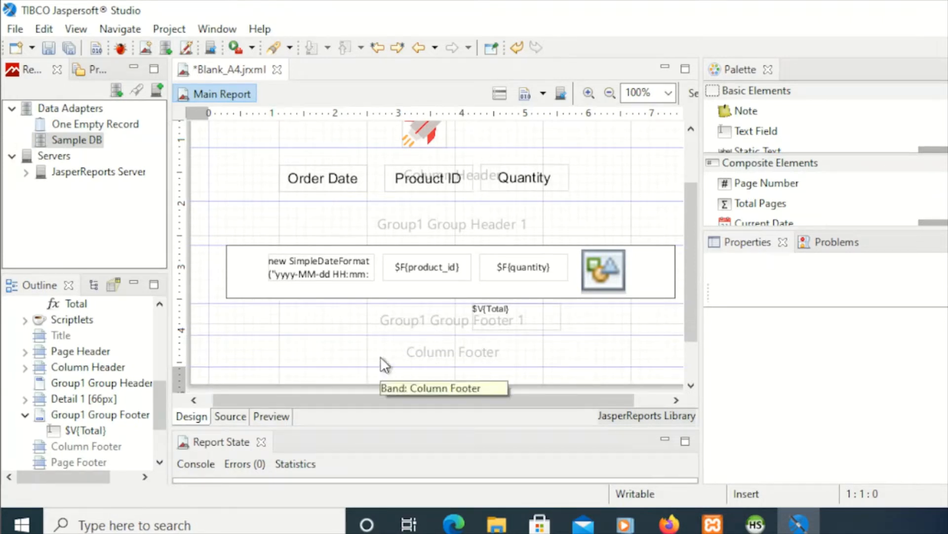
- Delete the emptied Column Footer band from the report
{"action": "scroll", "coordinate": [79, 435], "scroll_direction": "down", "scroll_amount": 2}
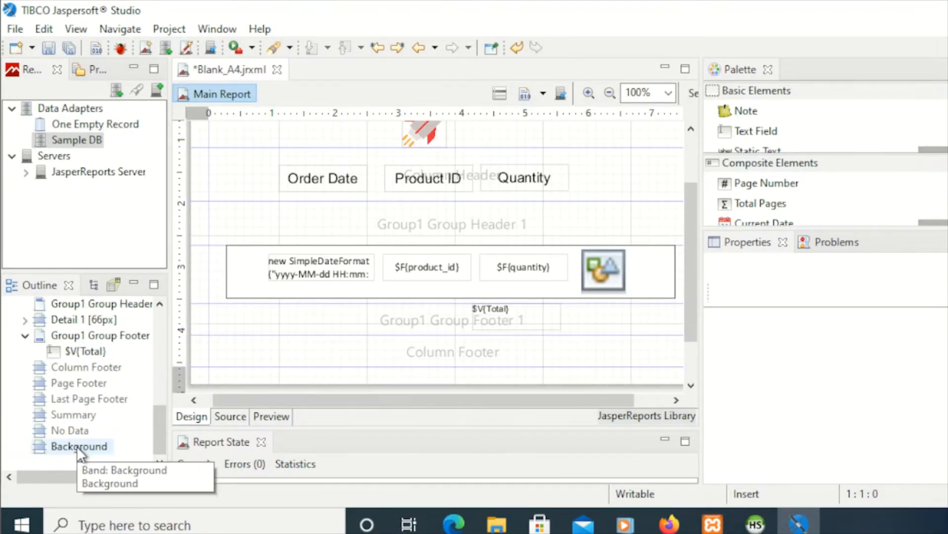
{"action": "right_click", "coordinate": [90, 367]}
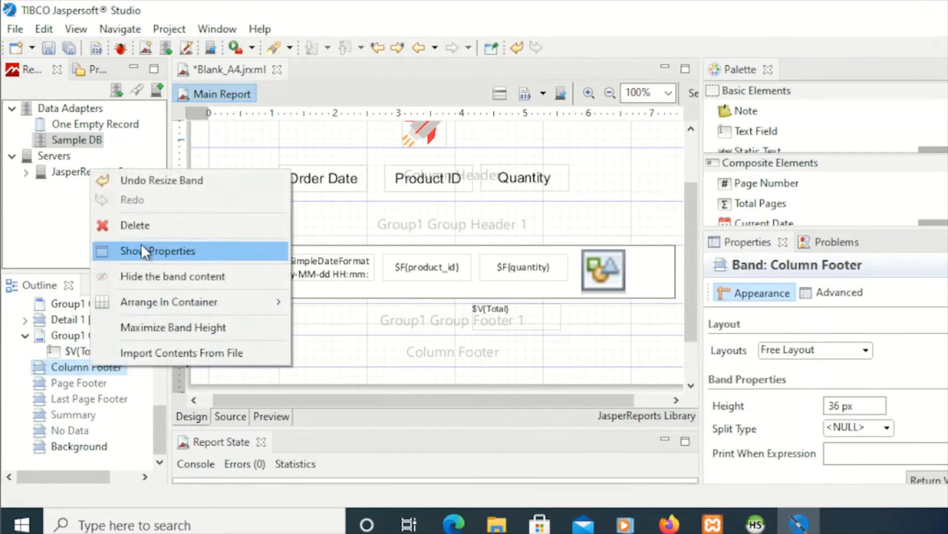
{"action": "left_click", "coordinate": [138, 224]}
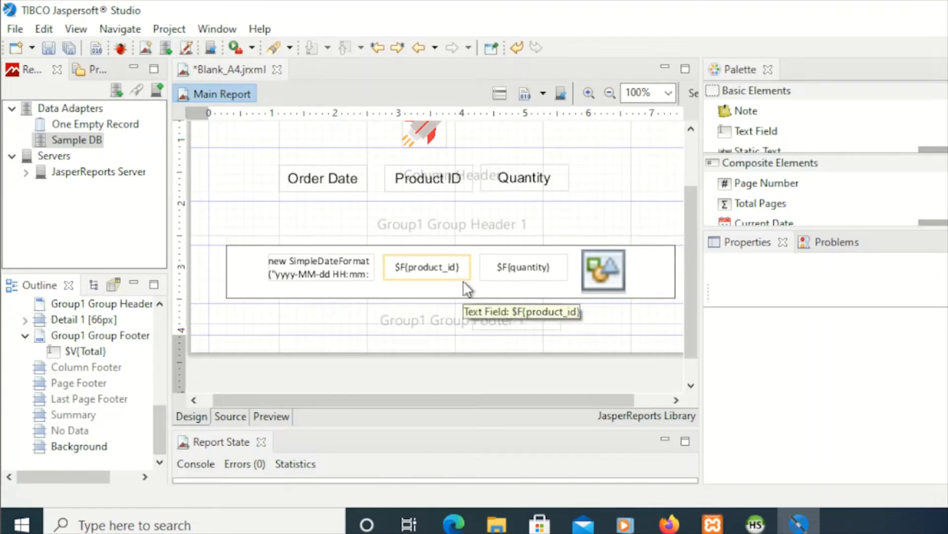
- Preview the report with the Sample DB data and check where the quantity total sits relative to the last order row
{"action": "left_click", "coordinate": [264, 417]}
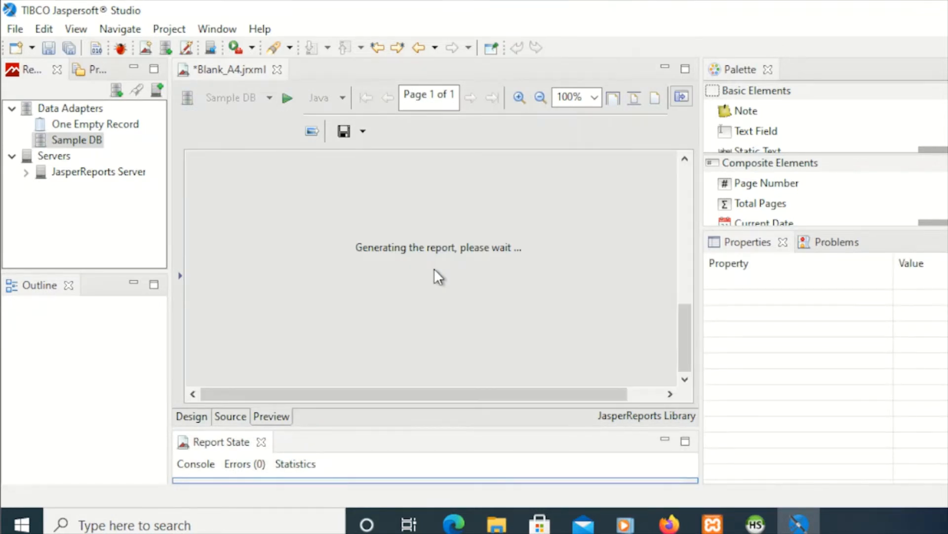
{"action": "scroll", "coordinate": [439, 278], "scroll_direction": "down", "scroll_amount": 5}
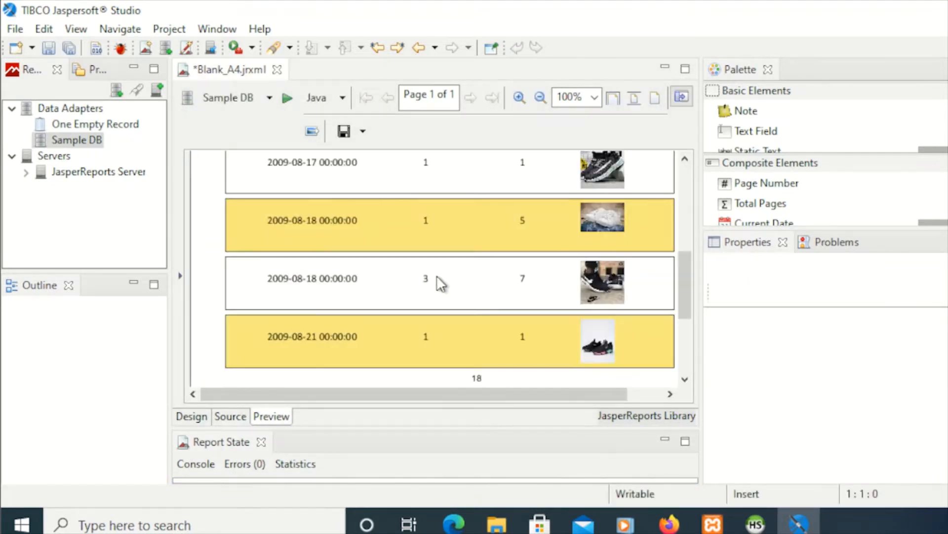
{"action": "scroll", "coordinate": [441, 284], "scroll_direction": "down", "scroll_amount": 1}
{"action": "scroll", "coordinate": [437, 278], "scroll_direction": "up", "scroll_amount": 6}
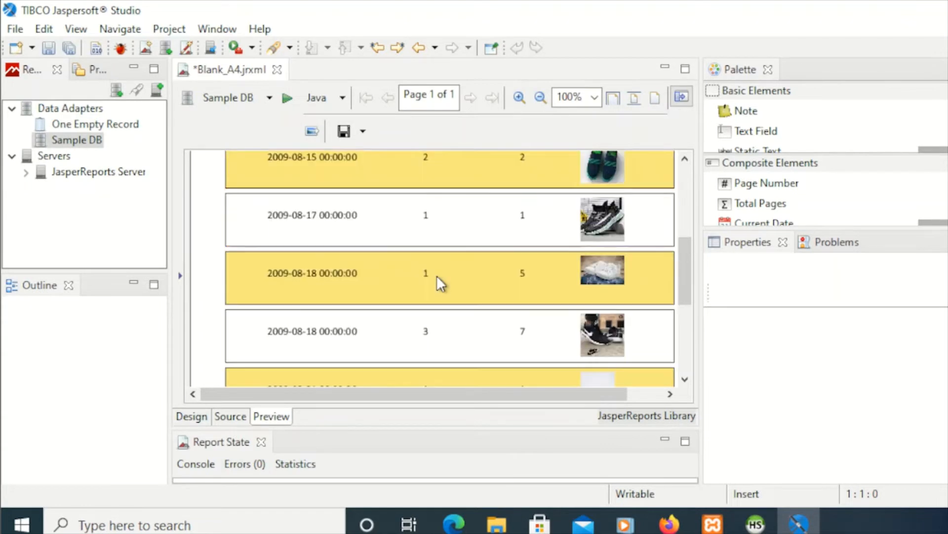
{"action": "scroll", "coordinate": [438, 278], "scroll_direction": "down", "scroll_amount": 6}
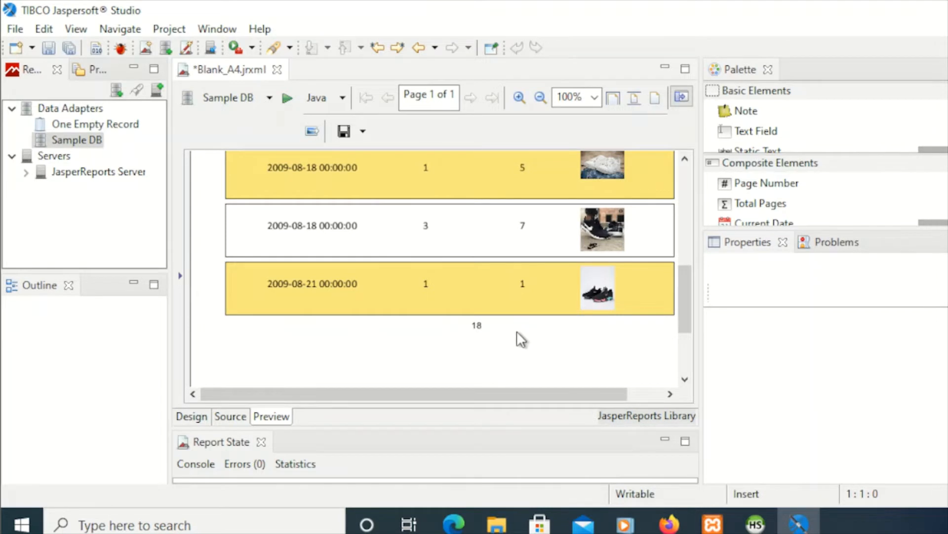
{"action": "scroll", "coordinate": [580, 336], "scroll_direction": "down", "scroll_amount": 3}
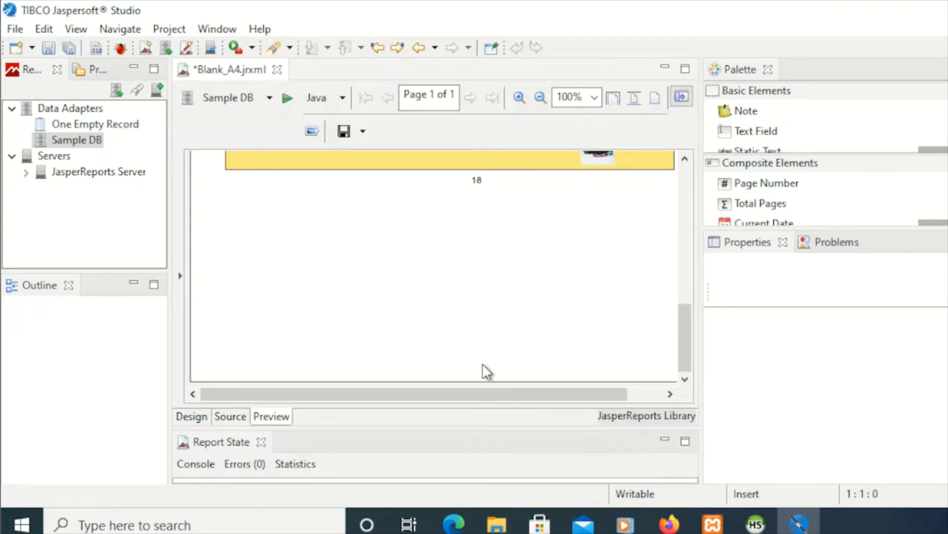
{"action": "scroll", "coordinate": [483, 366], "scroll_direction": "up", "scroll_amount": 6}
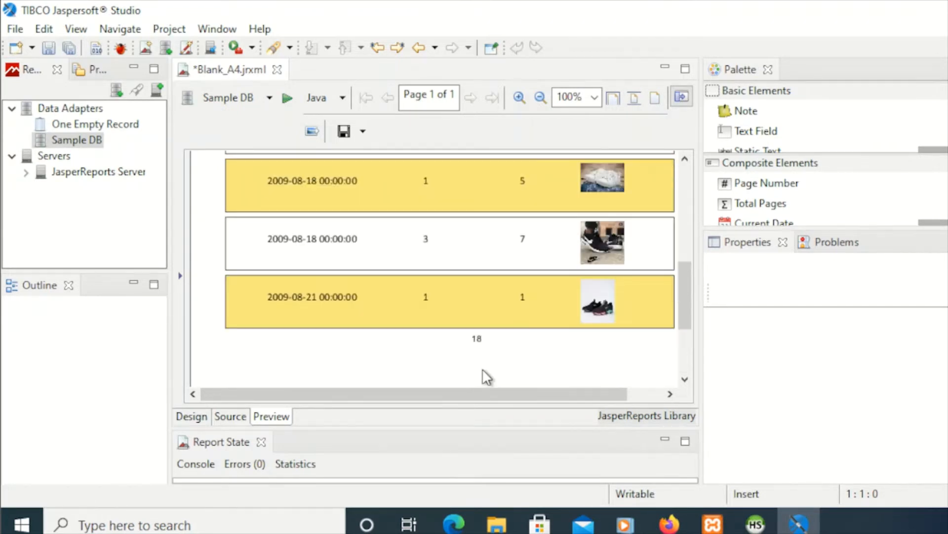
{"action": "scroll", "coordinate": [482, 369], "scroll_direction": "down", "scroll_amount": 5}
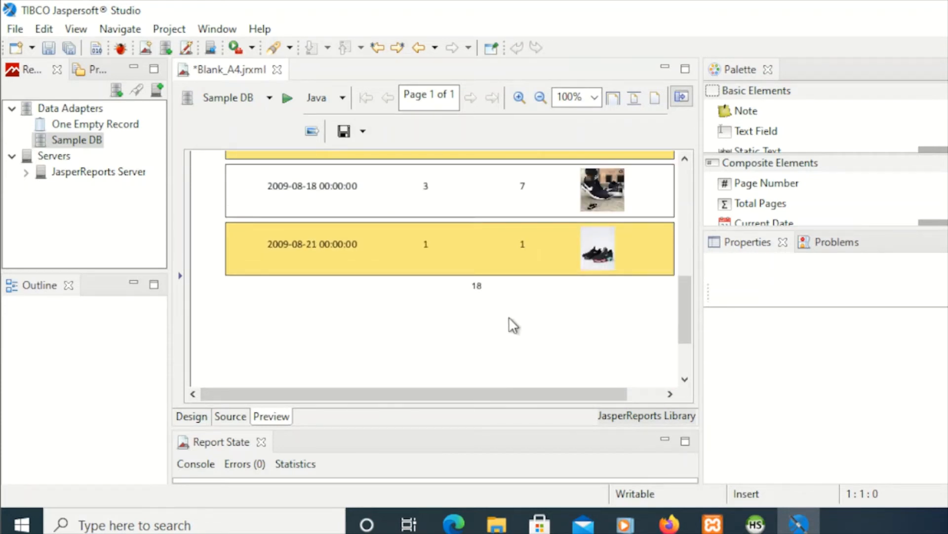
- Return to the report design and shorten the Group1 Group Header band to 35 px
{"action": "left_click", "coordinate": [191, 415]}
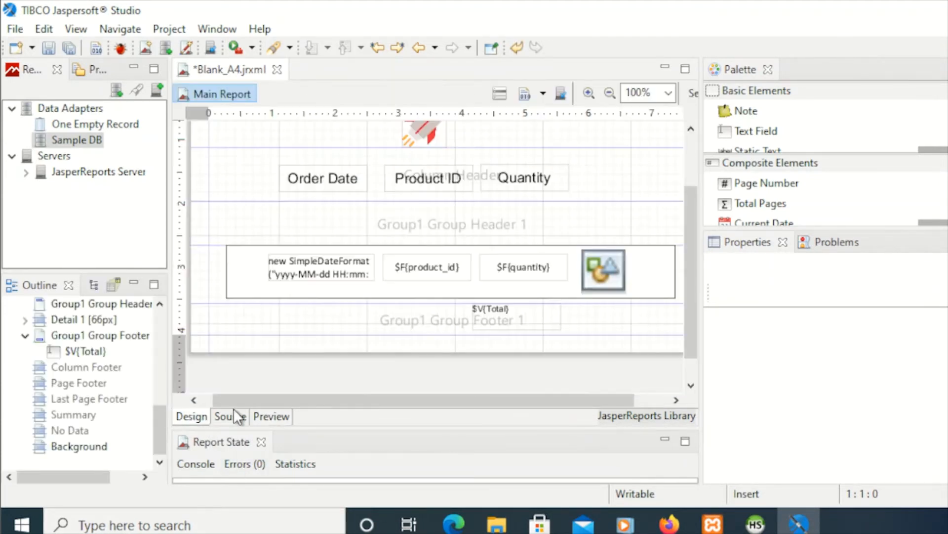
{"action": "left_click", "coordinate": [530, 322]}
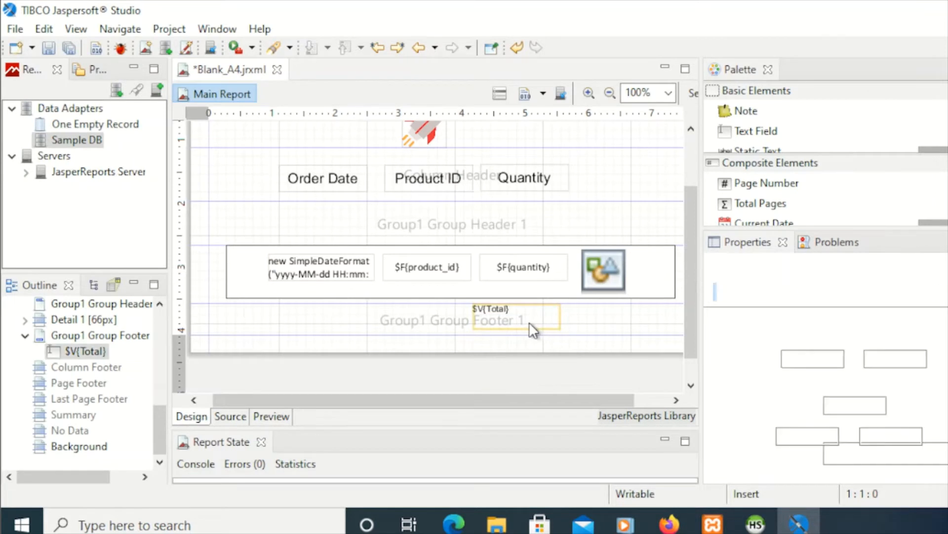
{"action": "left_click", "coordinate": [526, 280]}
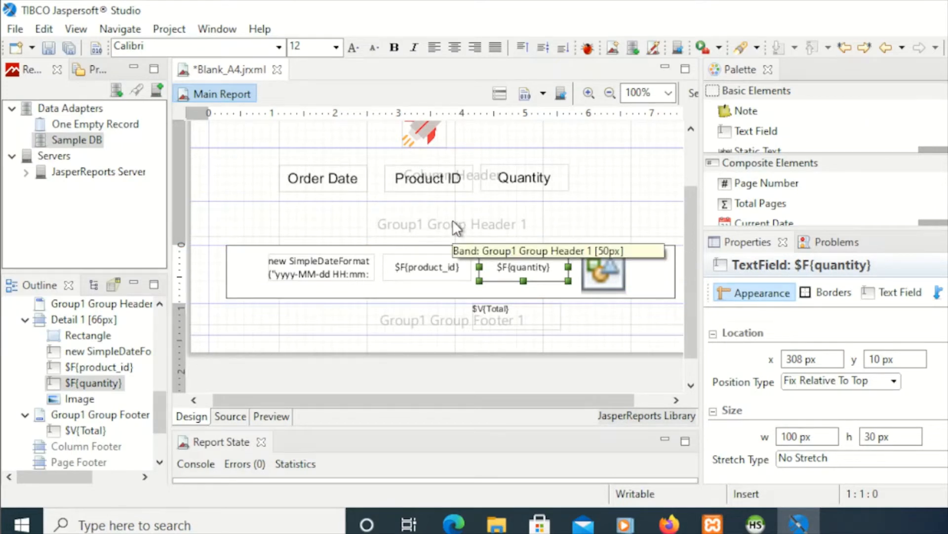
{"action": "left_click_drag", "start_coordinate": [220, 245], "coordinate": [219, 225]}
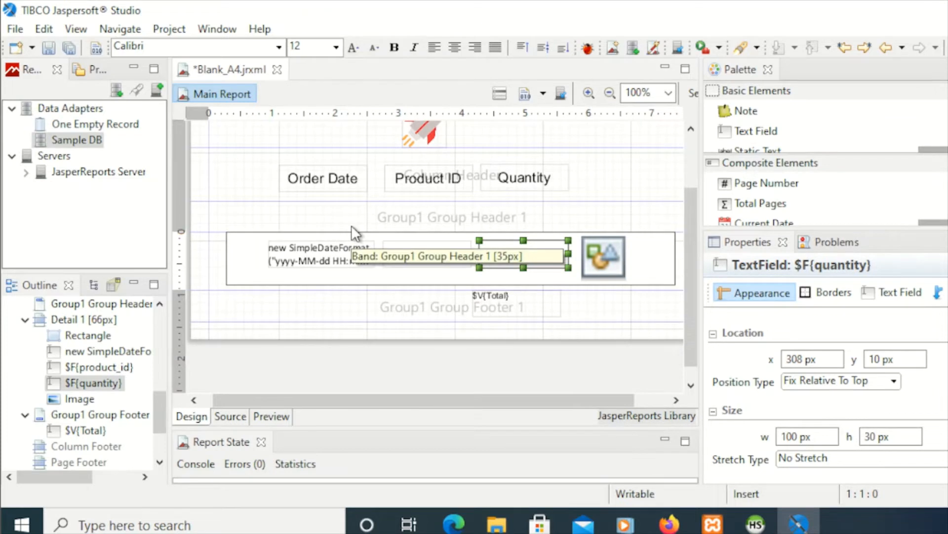
- Delete the entire Group1 group from the report
{"action": "left_click", "coordinate": [438, 214]}
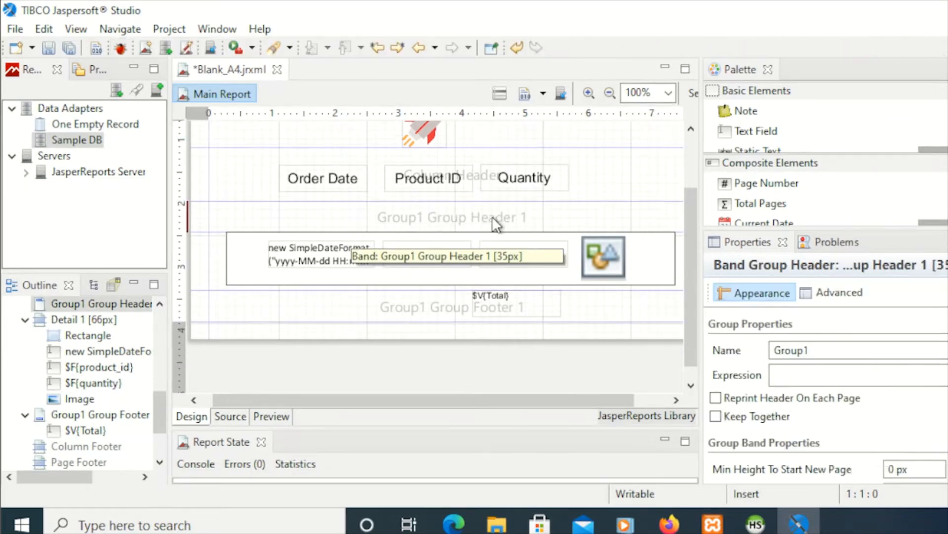
{"action": "scroll", "coordinate": [85, 342], "scroll_direction": "up", "scroll_amount": 7}
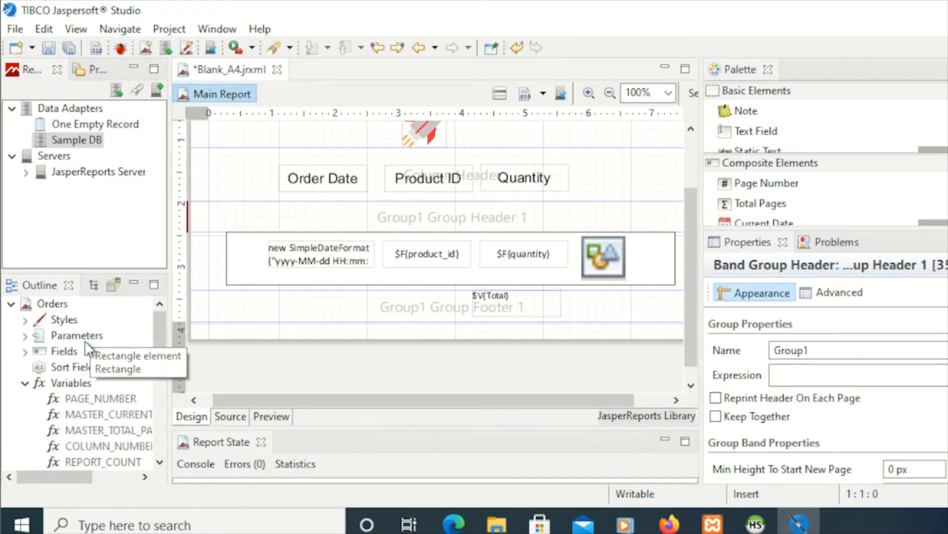
{"action": "scroll", "coordinate": [85, 340], "scroll_direction": "down", "scroll_amount": 7}
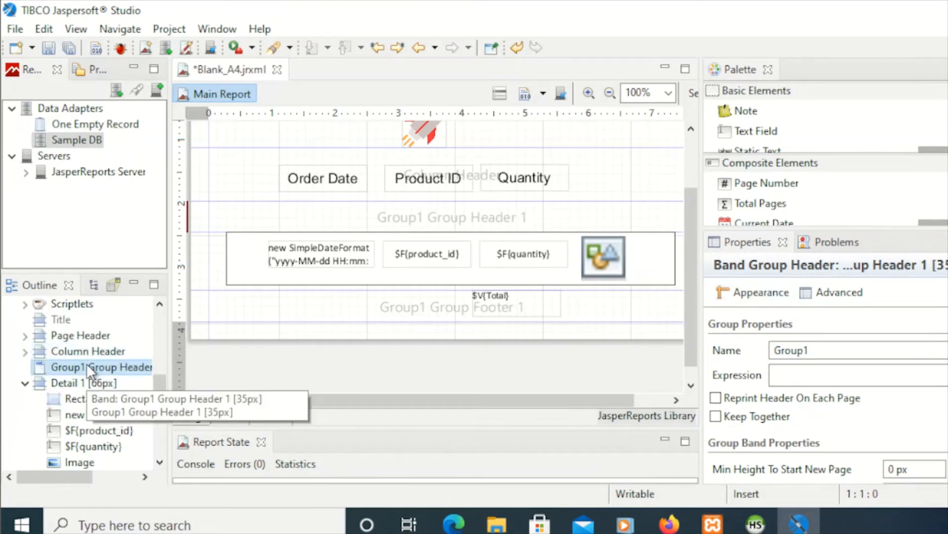
{"action": "right_click", "coordinate": [87, 364]}
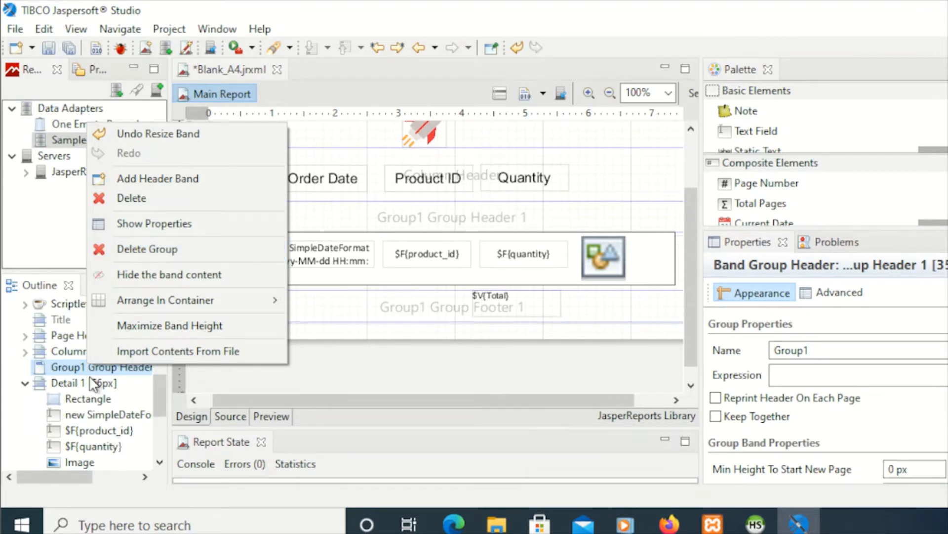
{"action": "left_click", "coordinate": [159, 254]}
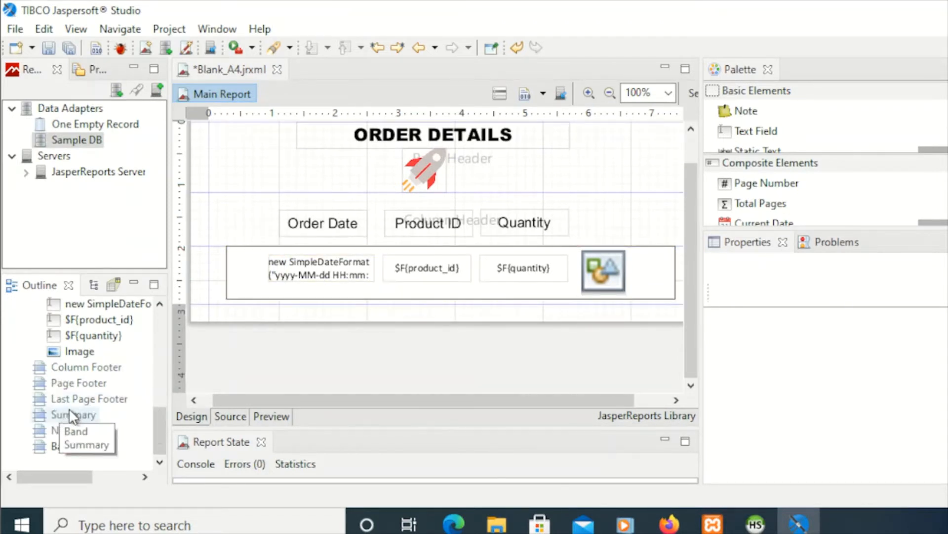
- Undo the deletion of the report group
{"action": "scroll", "coordinate": [69, 412], "scroll_direction": "up", "scroll_amount": 6}
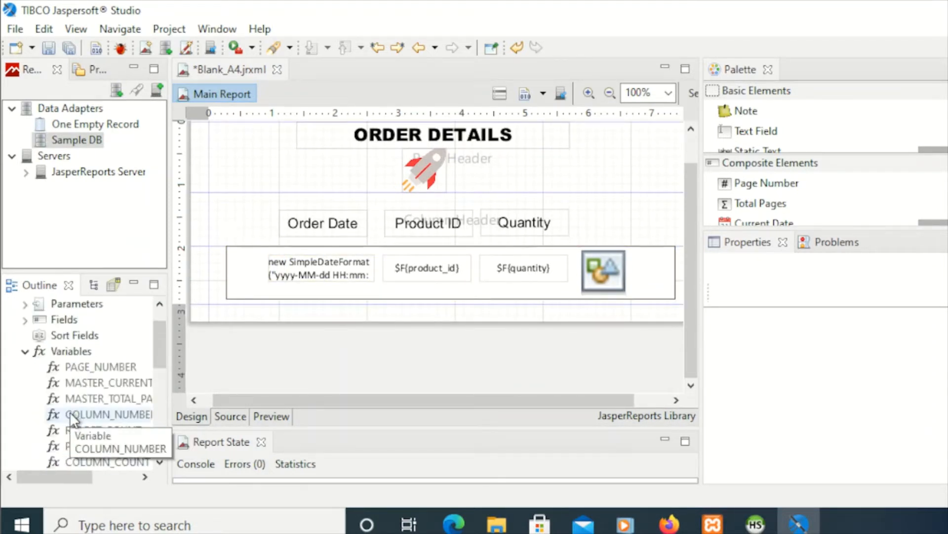
{"action": "scroll", "coordinate": [71, 419], "scroll_direction": "up", "scroll_amount": 1}
{"action": "right_click", "coordinate": [42, 307]}
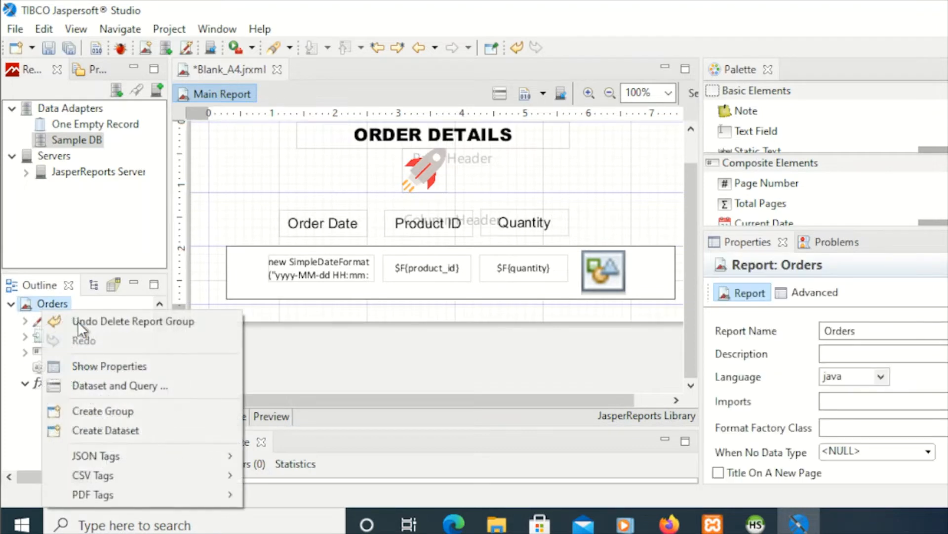
{"action": "left_click", "coordinate": [104, 326]}
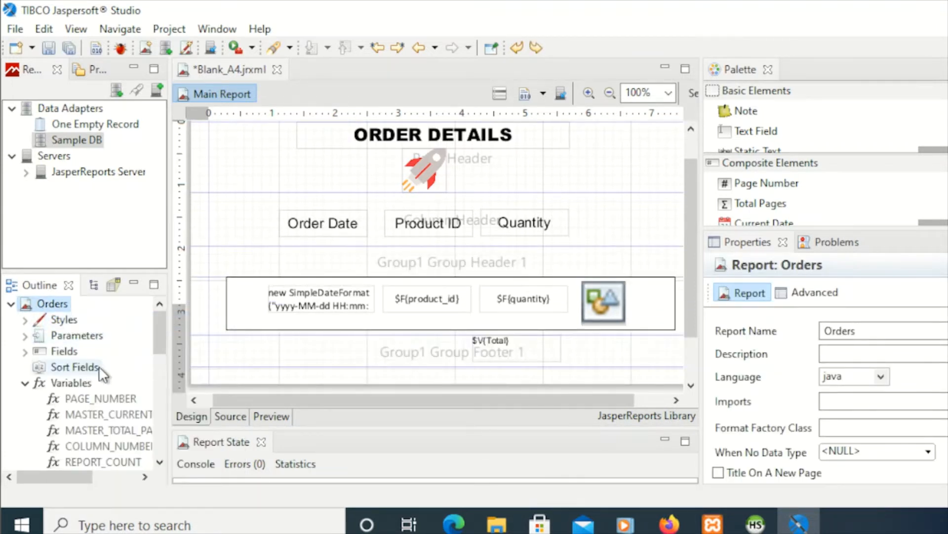
- Examine the Column Header, Group1 Group Header and Group1 Group Footer bands in the report structure
{"action": "scroll", "coordinate": [98, 365], "scroll_direction": "down", "scroll_amount": 5}
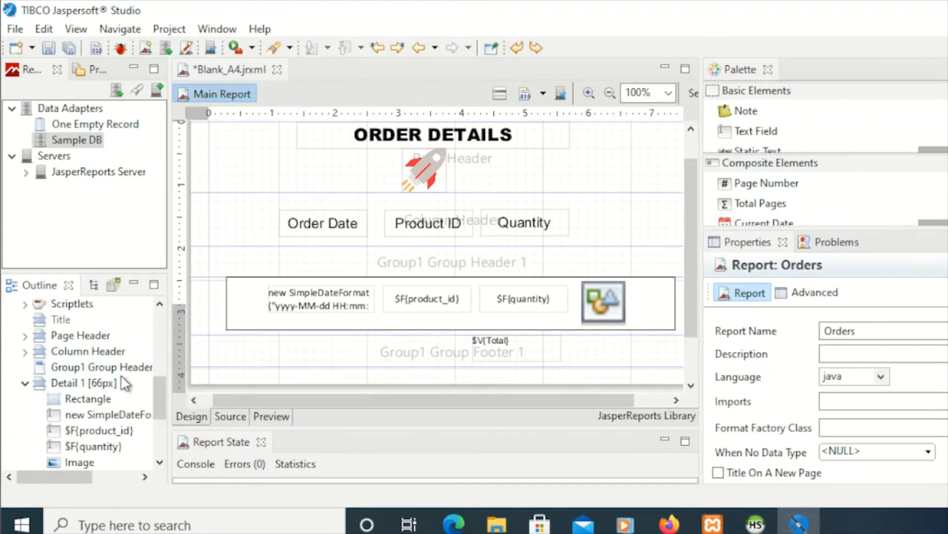
{"action": "left_click", "coordinate": [109, 353]}
{"action": "left_click", "coordinate": [103, 368]}
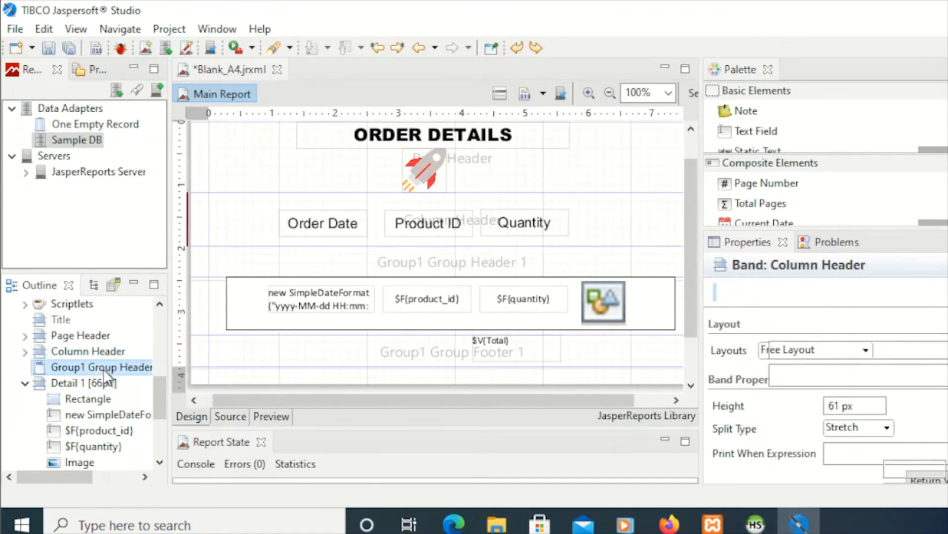
{"action": "scroll", "coordinate": [103, 368], "scroll_direction": "down", "scroll_amount": 1}
{"action": "scroll", "coordinate": [103, 370], "scroll_direction": "down", "scroll_amount": 1}
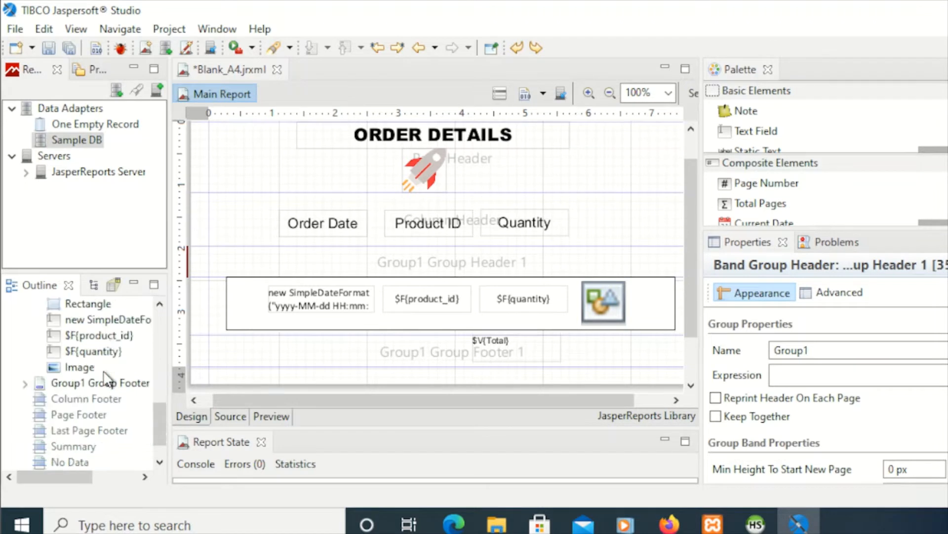
{"action": "left_click", "coordinate": [101, 395]}
{"action": "left_click", "coordinate": [102, 383]}
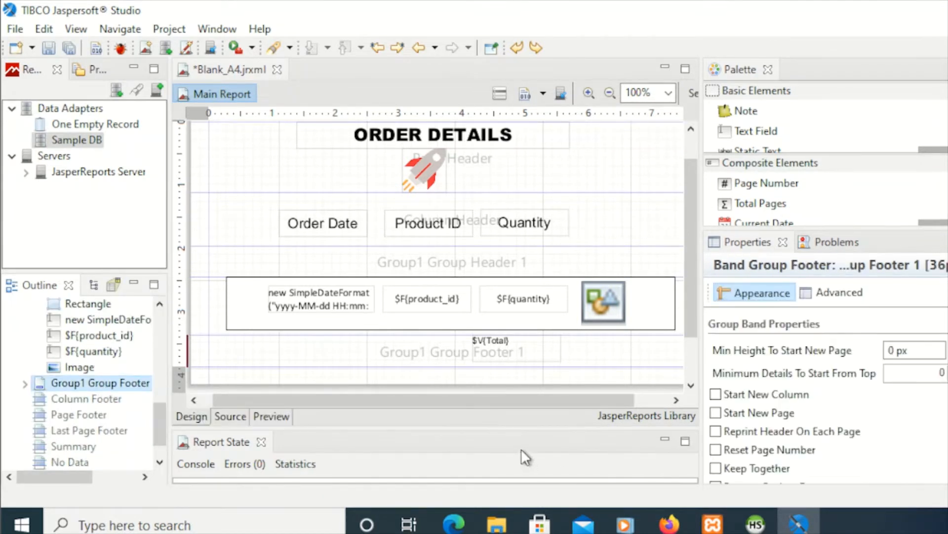
- Narrow the Total variable's text field to 90 px at x 310 px, and centre its text horizontally and vertically
{"action": "left_click", "coordinate": [473, 349]}
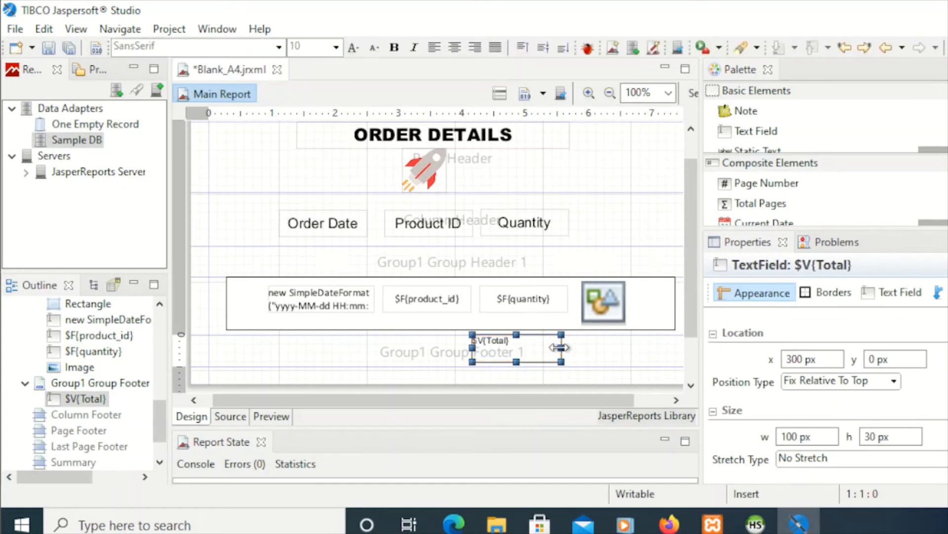
{"action": "left_click_drag", "start_coordinate": [560, 347], "coordinate": [522, 355]}
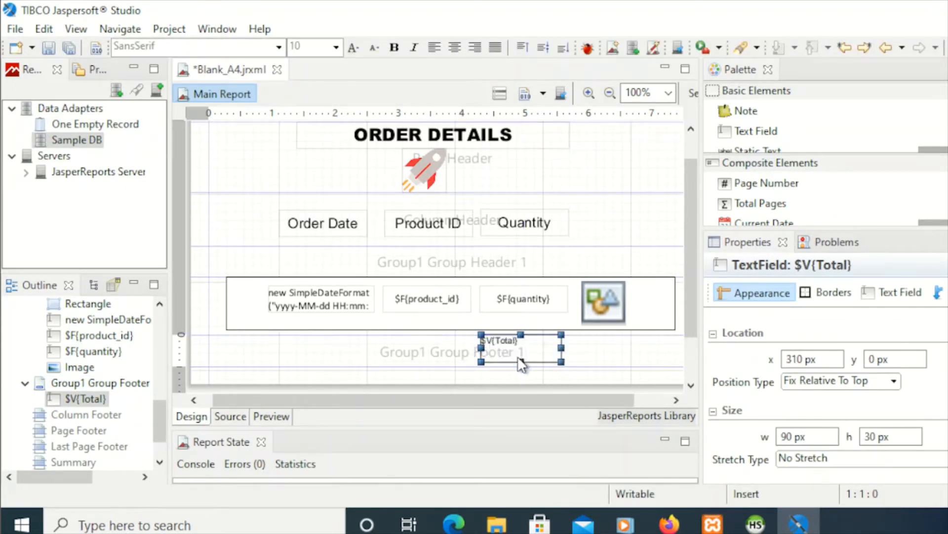
{"action": "left_click", "coordinate": [504, 306]}
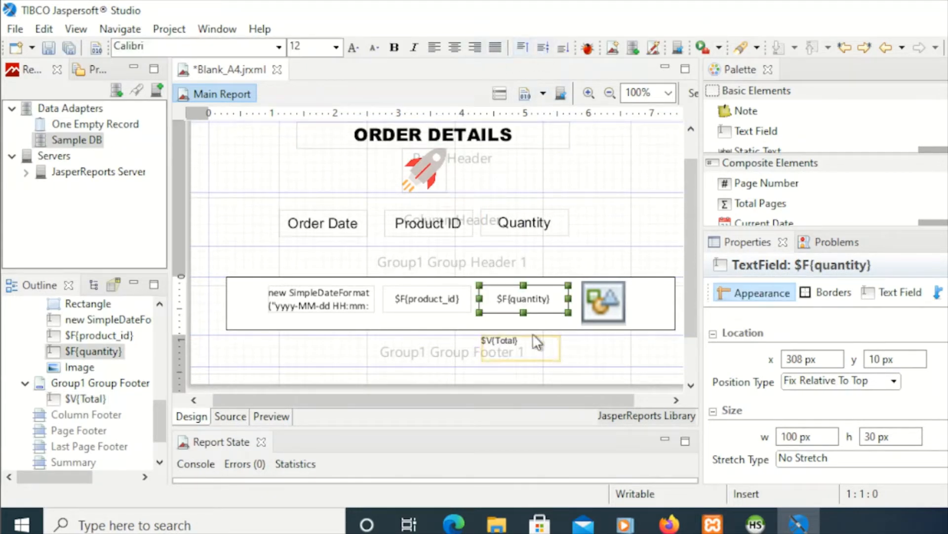
{"action": "left_click", "coordinate": [532, 348]}
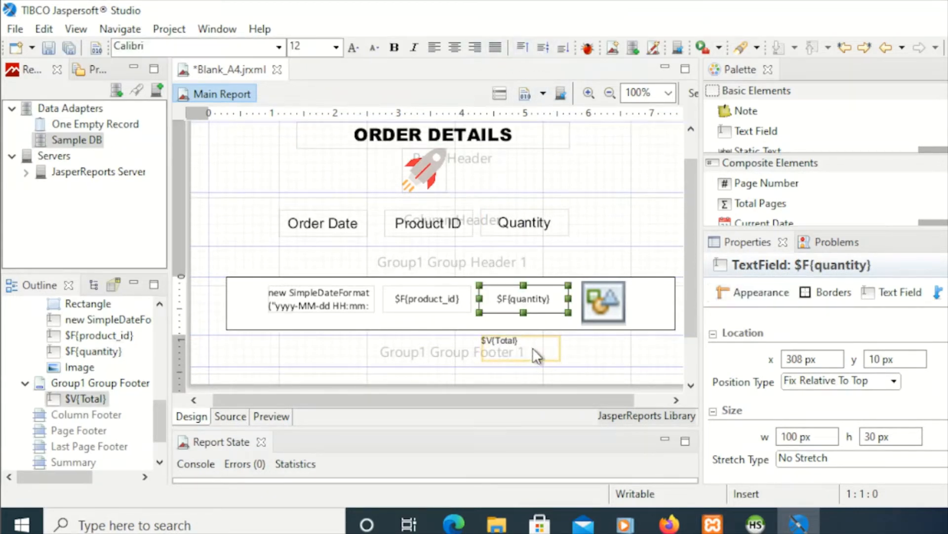
{"action": "left_click", "coordinate": [458, 49]}
{"action": "left_click", "coordinate": [544, 48]}
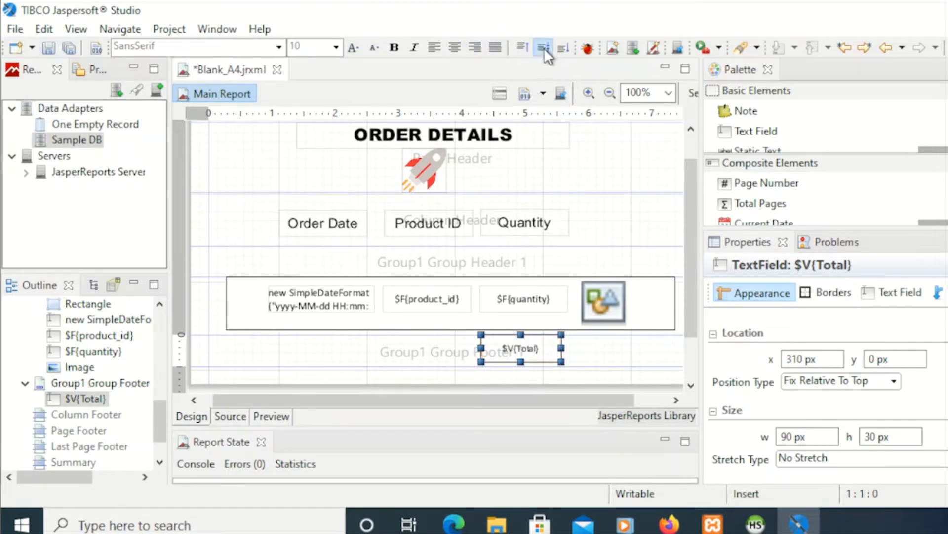
- Copy the Quantity column heading into the Group1 Group Footer, placing it beside the Total field at x 210 px, y 10 px
{"action": "left_click", "coordinate": [542, 225]}
{"action": "right_click", "coordinate": [542, 224]}
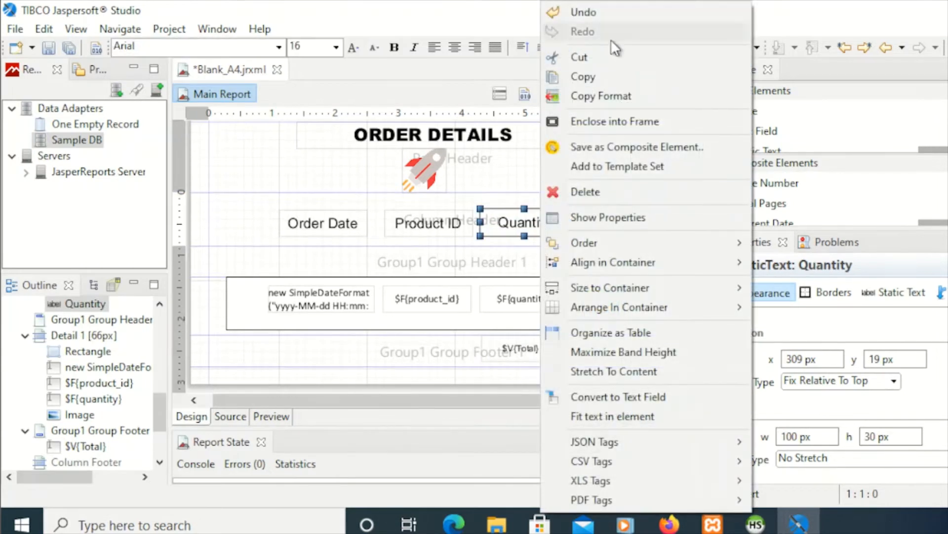
{"action": "left_click", "coordinate": [595, 79]}
{"action": "left_click", "coordinate": [441, 345]}
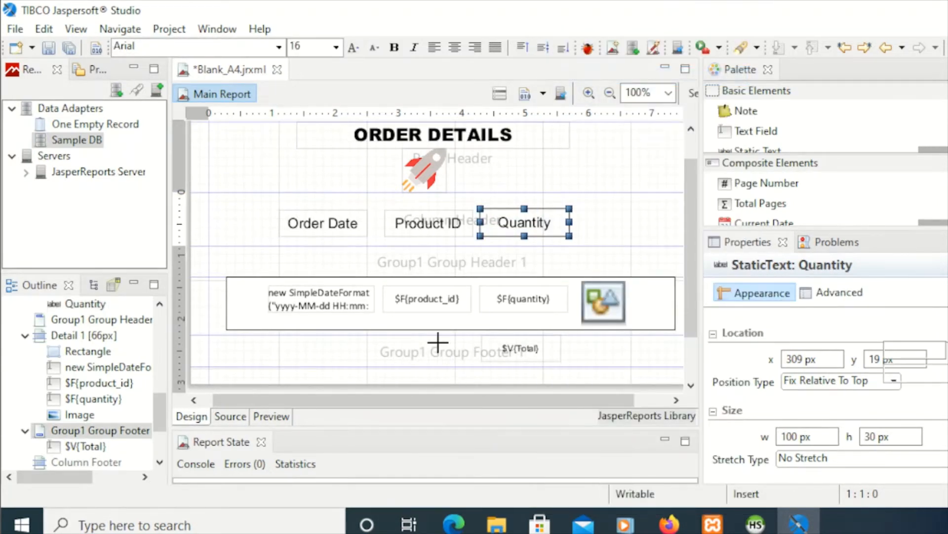
{"action": "right_click", "coordinate": [440, 350]}
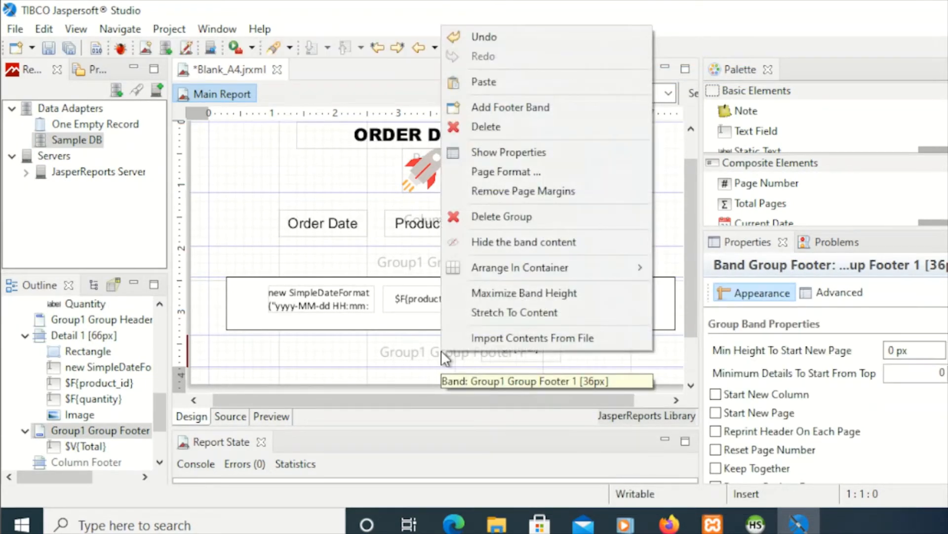
{"action": "left_click", "coordinate": [497, 86]}
{"action": "left_click_drag", "start_coordinate": [509, 367], "coordinate": [421, 280]}
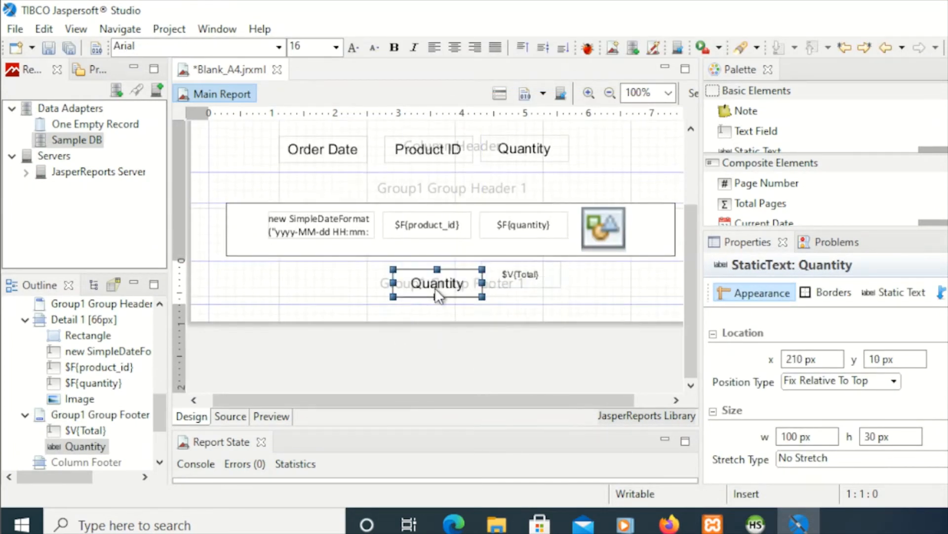
- Change the text of the copied Quantity label in the group footer to "Total"
{"action": "double_click", "coordinate": [447, 291]}
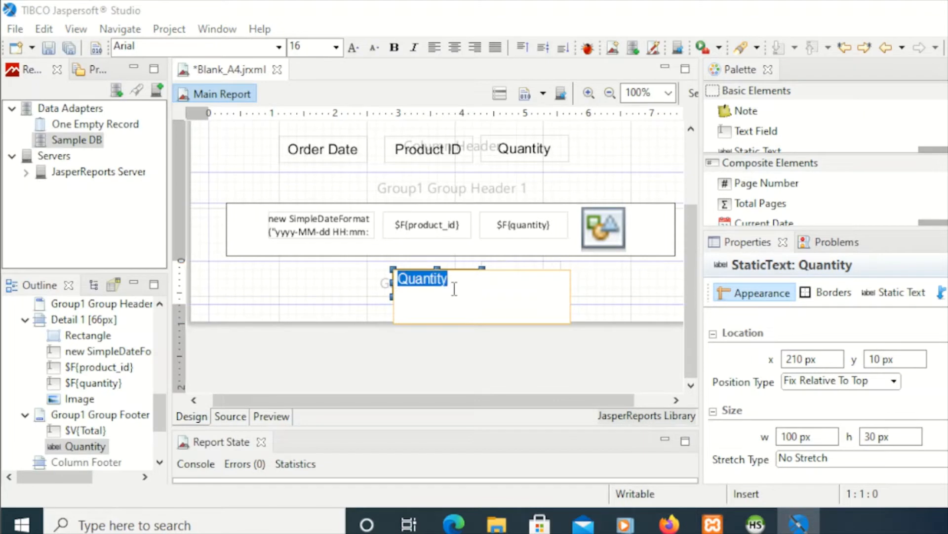
{"action": "type", "text": "Total"}
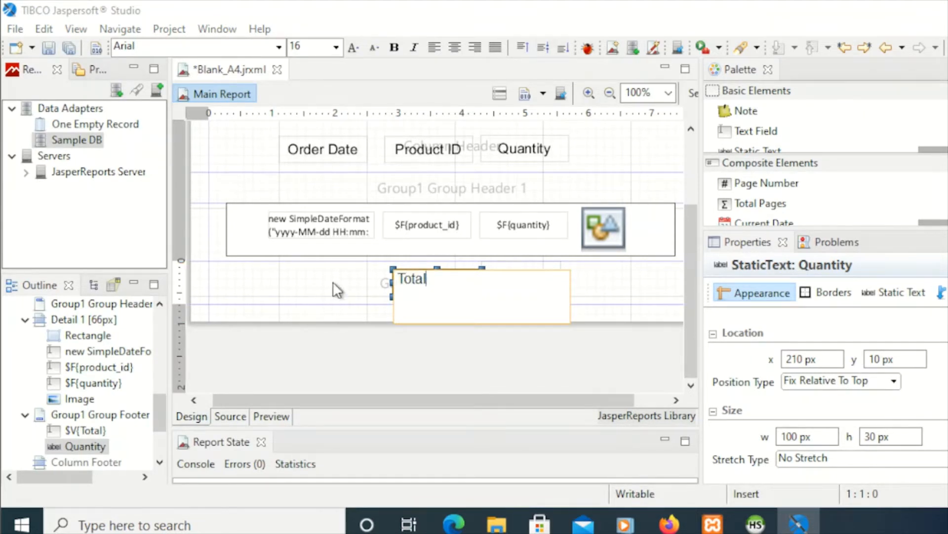
{"action": "left_click", "coordinate": [484, 287]}
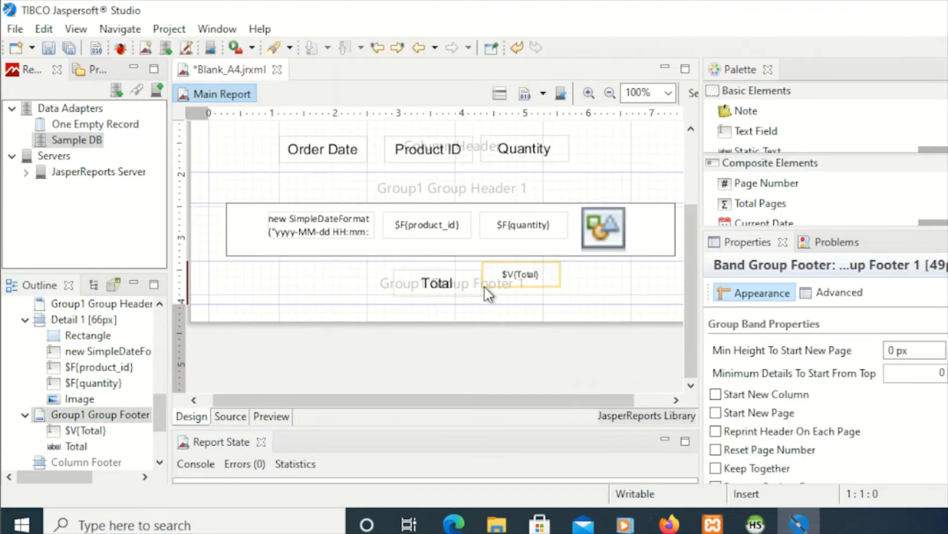
- Resize the group footer's Total label to 60 px wide at x 240 px, y 0 px, and change its text to "Total :"
{"action": "left_click", "coordinate": [453, 288]}
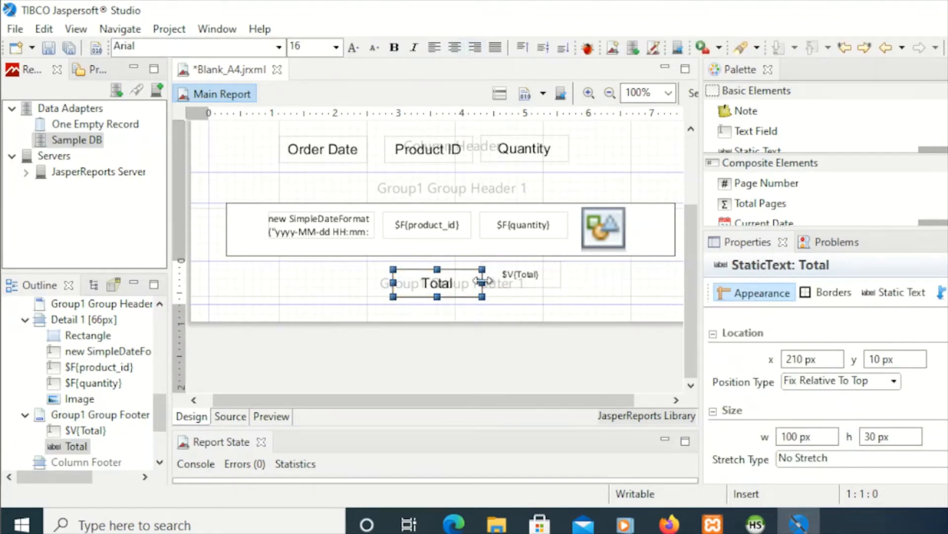
{"action": "left_click_drag", "start_coordinate": [482, 283], "coordinate": [463, 276]}
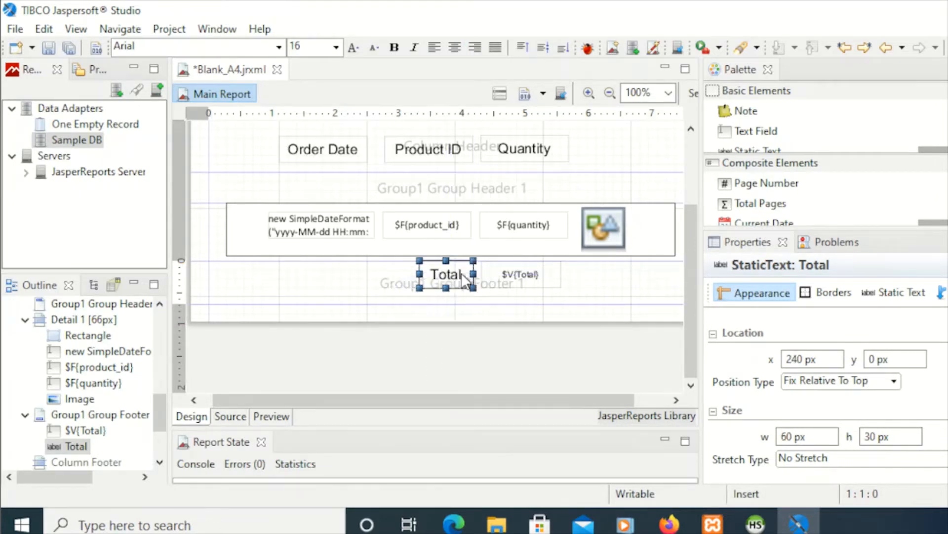
{"action": "double_click", "coordinate": [465, 276]}
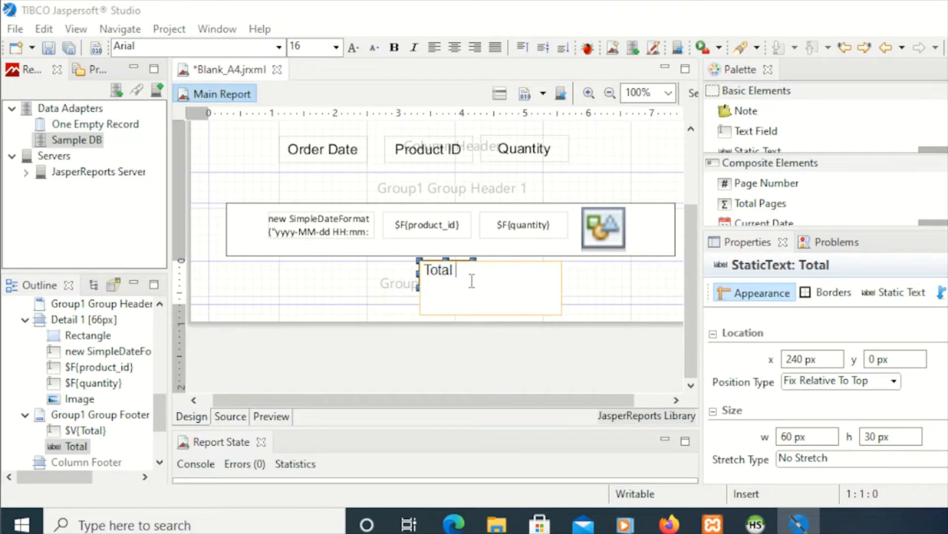
{"action": "left_click", "coordinate": [596, 287]}
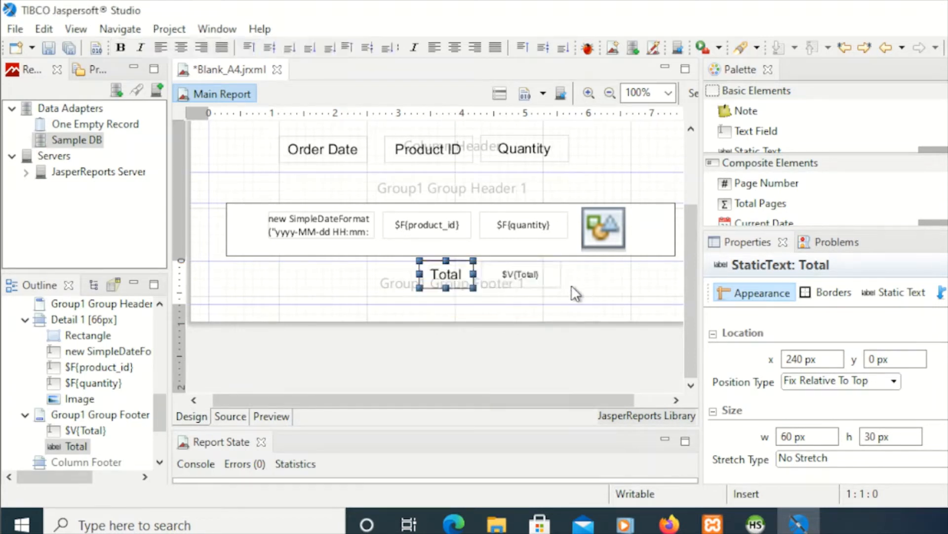
{"action": "left_click", "coordinate": [574, 301]}
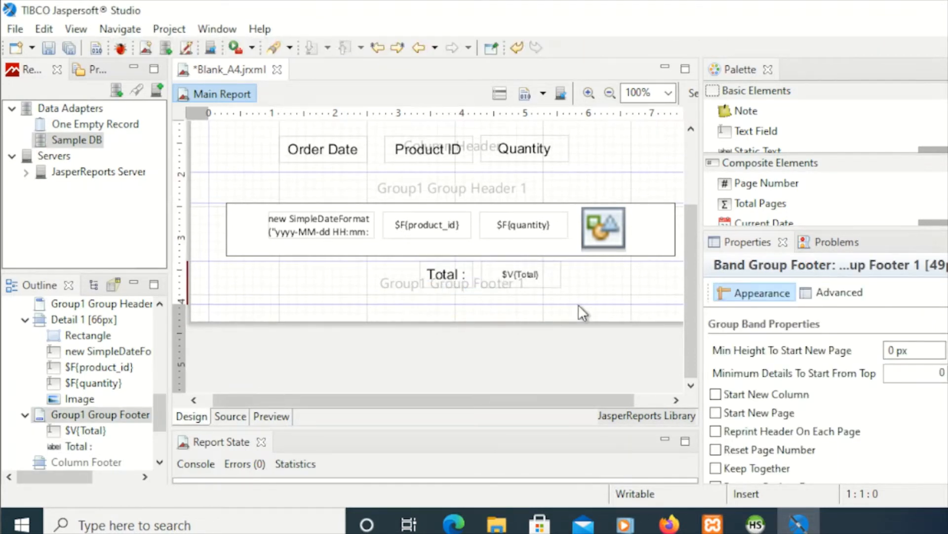
- Shorten the Group1 Group Footer band to end just below the Total label and field, and preview the report
{"action": "left_click_drag", "start_coordinate": [580, 302], "coordinate": [578, 292]}
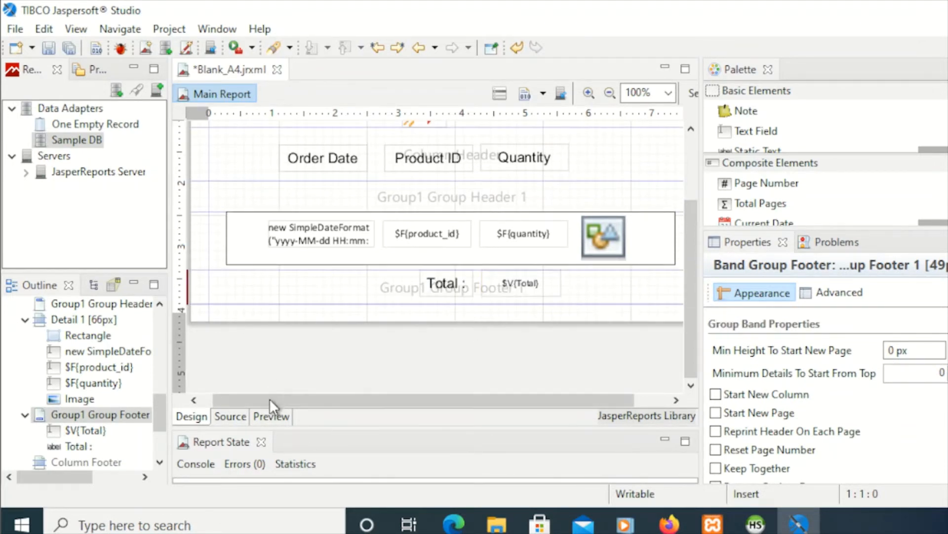
{"action": "left_click", "coordinate": [277, 415]}
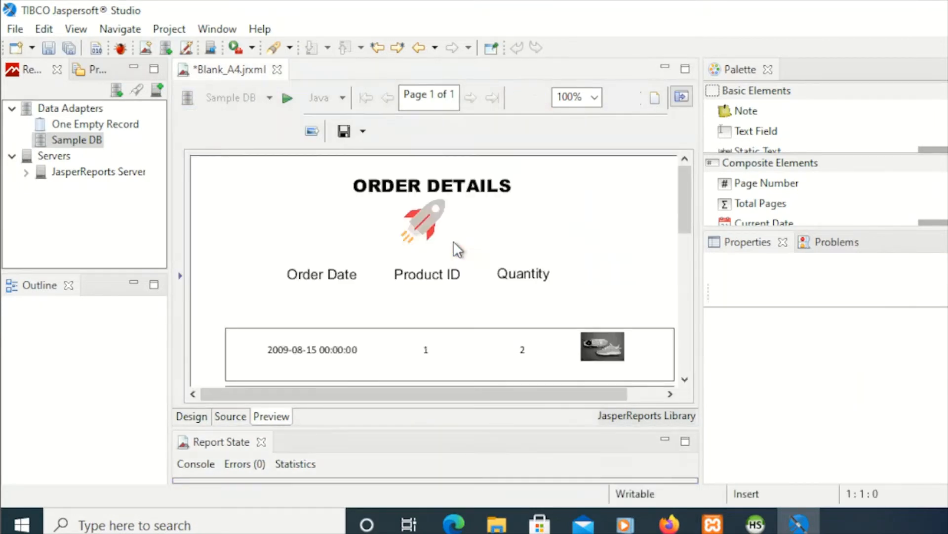
- Examine the previewed order rows and the quantity total beneath them
{"action": "scroll", "coordinate": [478, 277], "scroll_direction": "down", "scroll_amount": 10}
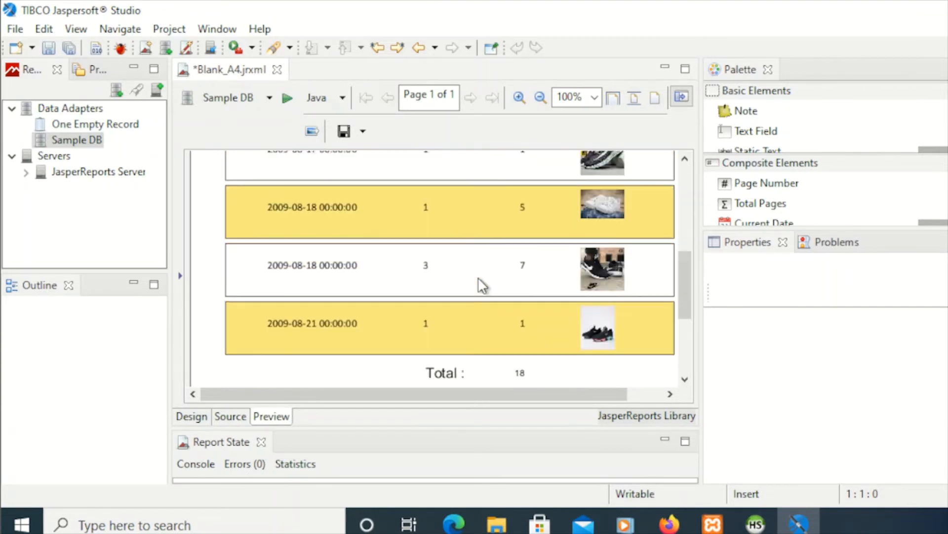
{"action": "scroll", "coordinate": [478, 277], "scroll_direction": "up", "scroll_amount": 10}
{"action": "scroll", "coordinate": [478, 277], "scroll_direction": "down", "scroll_amount": 5}
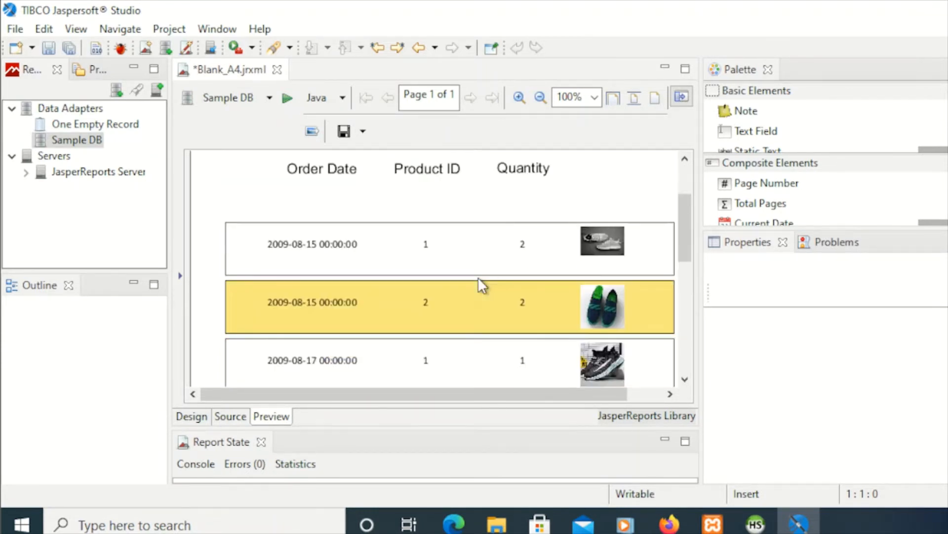
{"action": "scroll", "coordinate": [479, 276], "scroll_direction": "down", "scroll_amount": 3}
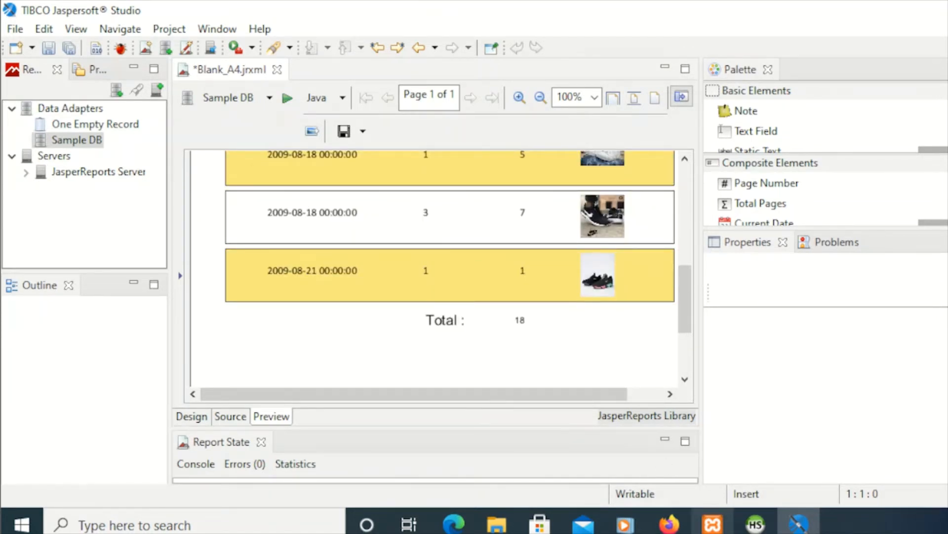
{"action": "mouse_move", "coordinate": [713, 524]}
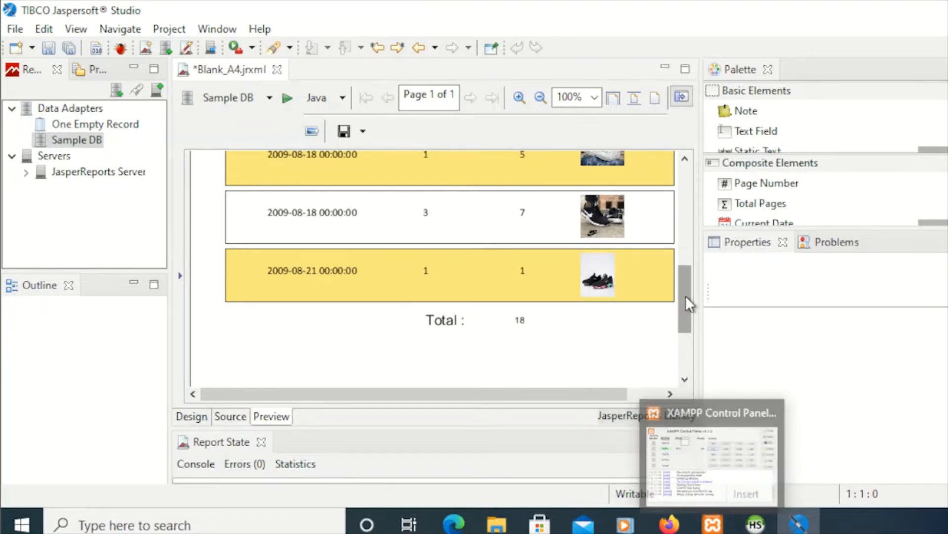
{"action": "left_click_drag", "start_coordinate": [686, 296], "coordinate": [674, 238]}
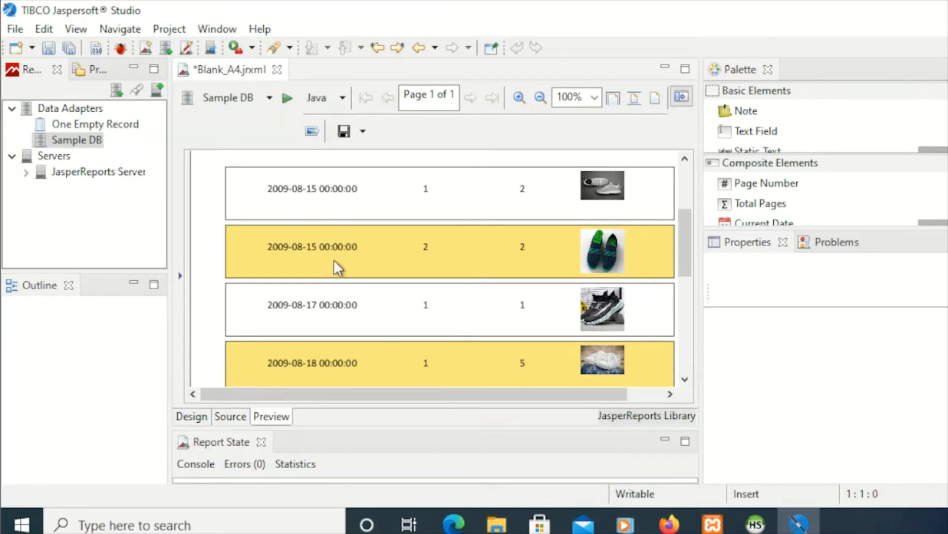
- Return to the report design and inspect the class of the order_date field
{"action": "left_click", "coordinate": [190, 420]}
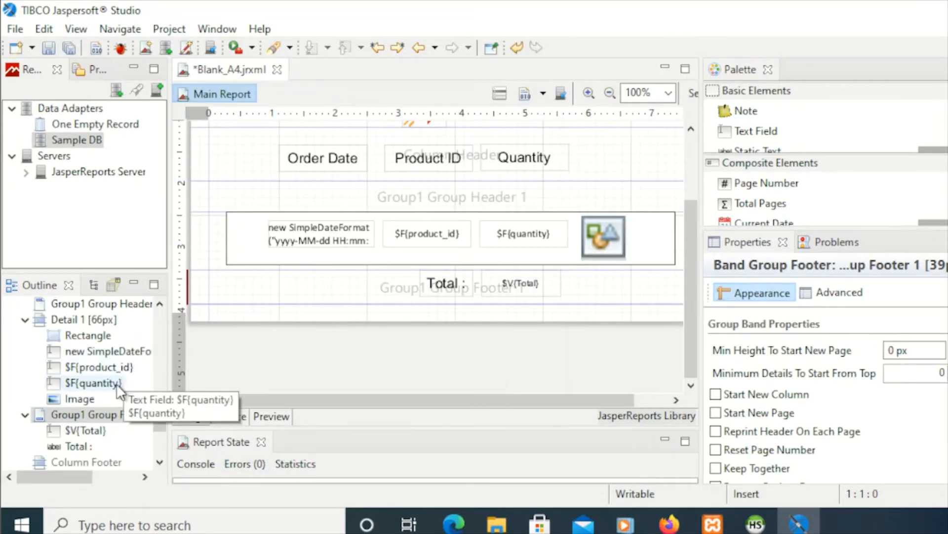
{"action": "scroll", "coordinate": [117, 390], "scroll_direction": "up", "scroll_amount": 6}
{"action": "scroll", "coordinate": [116, 393], "scroll_direction": "down", "scroll_amount": 2}
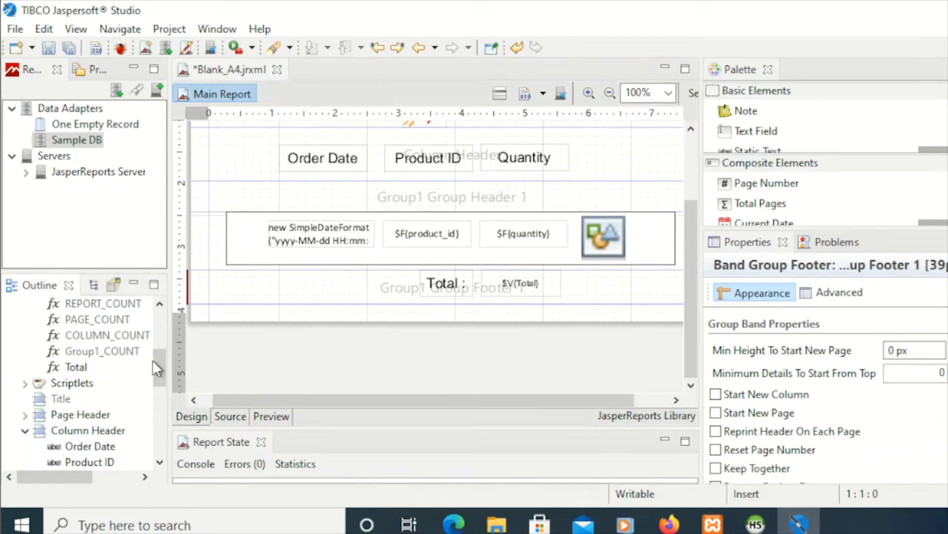
{"action": "left_click_drag", "start_coordinate": [158, 360], "coordinate": [155, 328]}
{"action": "left_click", "coordinate": [24, 335]}
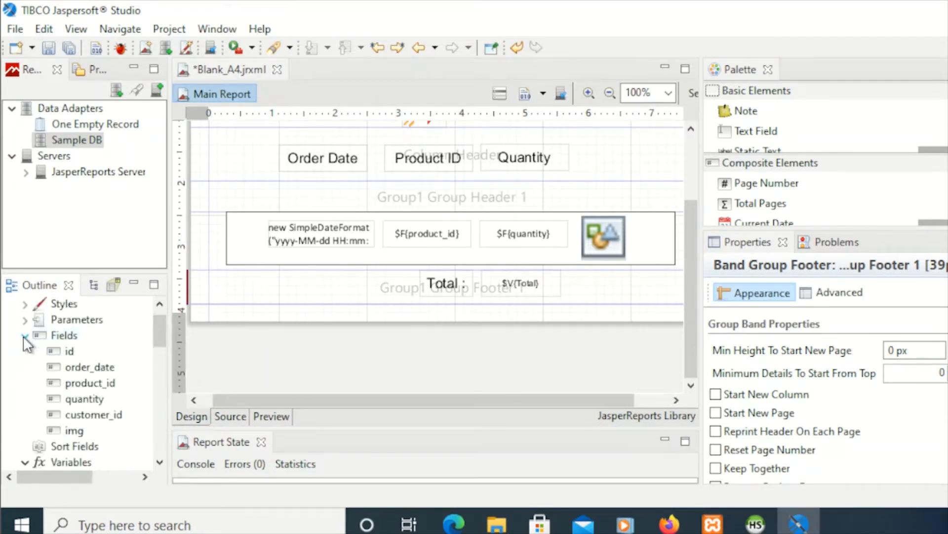
{"action": "left_click", "coordinate": [96, 366]}
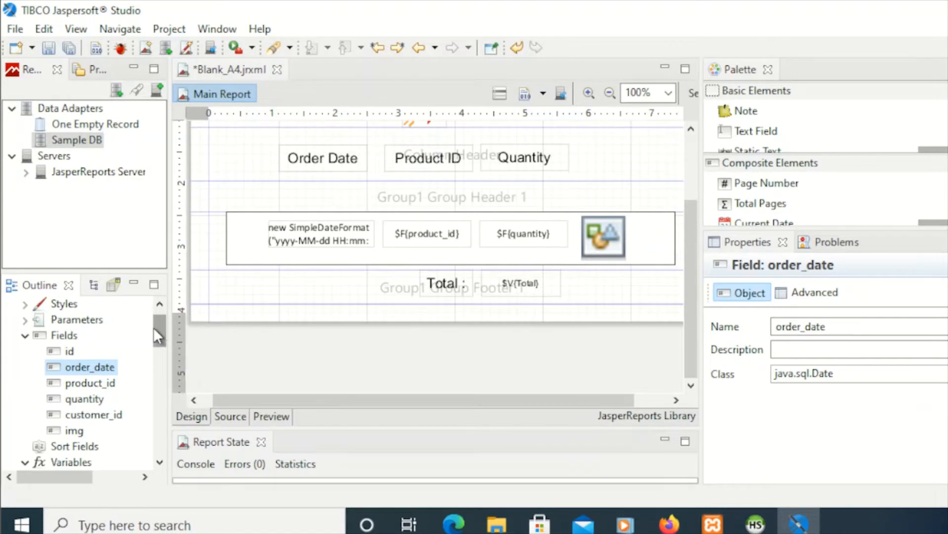
{"action": "left_click_drag", "start_coordinate": [153, 327], "coordinate": [156, 348]}
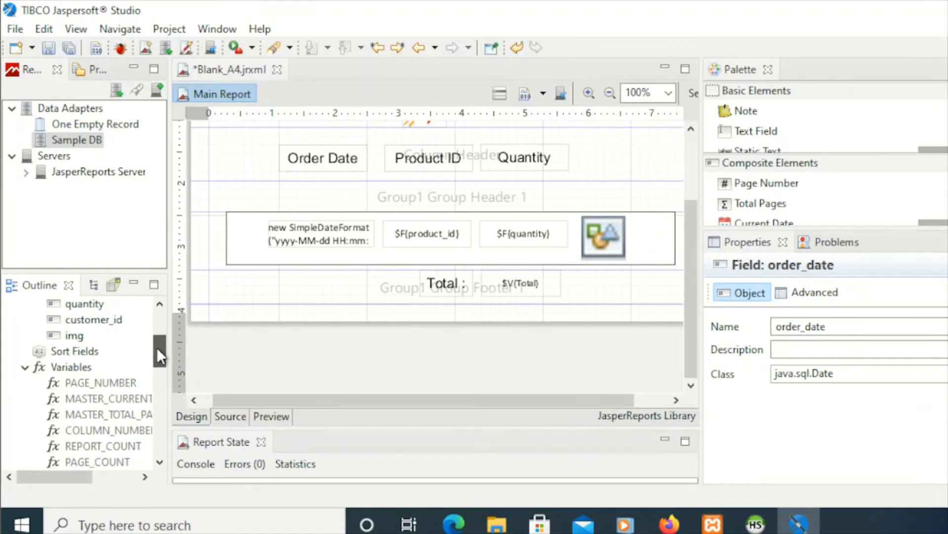
{"action": "left_click", "coordinate": [858, 373]}
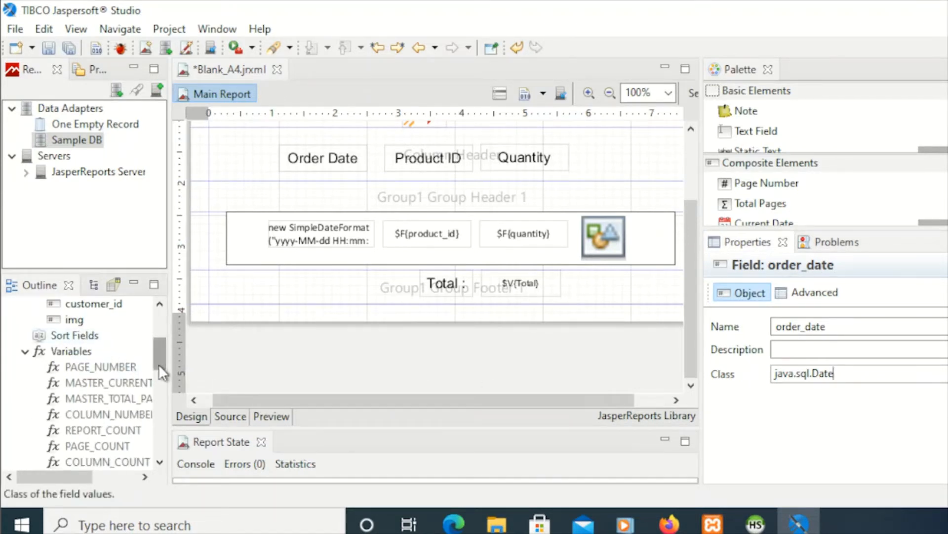
- Remove the HH:mm:ss part from the order date field's expression so its format pattern is "yyyy-MM-dd"
{"action": "left_click", "coordinate": [343, 239]}
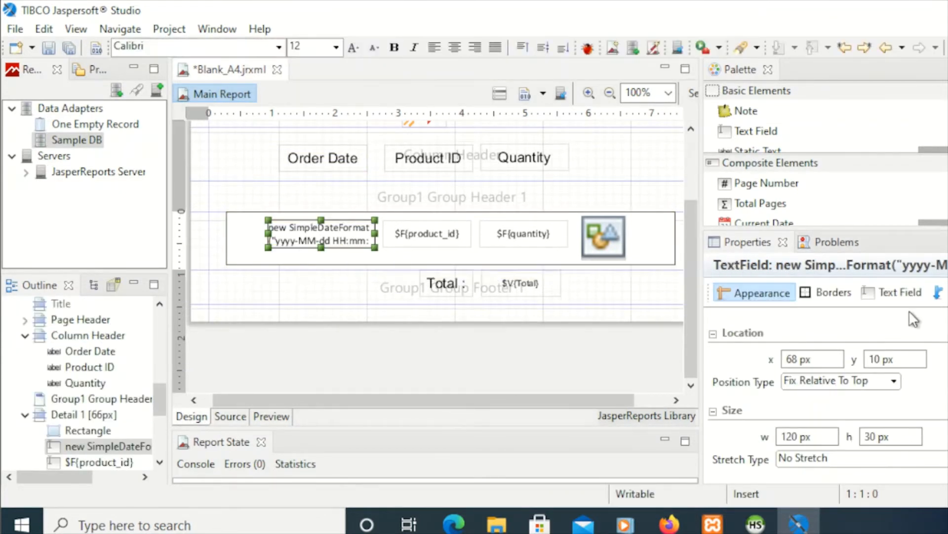
{"action": "left_click", "coordinate": [881, 298]}
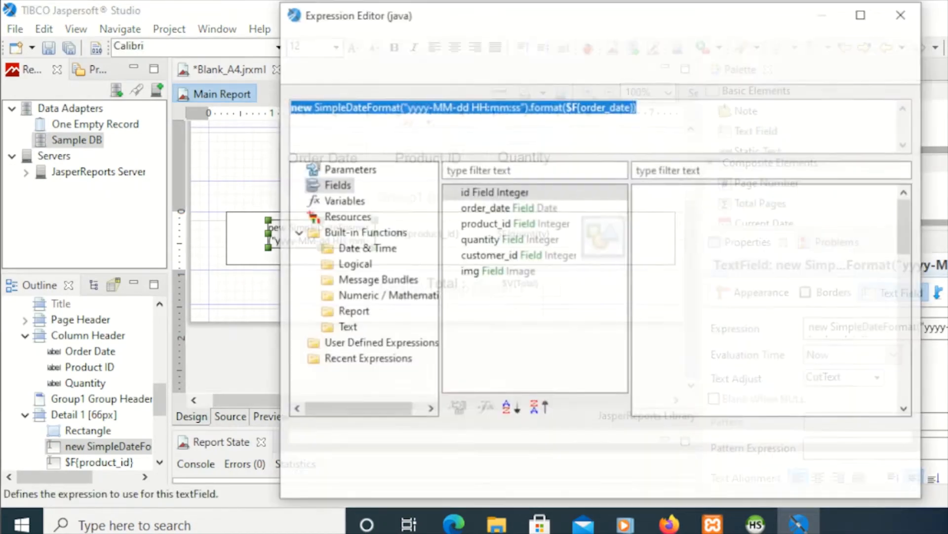
{"action": "left_click", "coordinate": [492, 116]}
{"action": "left_click_drag", "start_coordinate": [467, 108], "coordinate": [524, 113]}
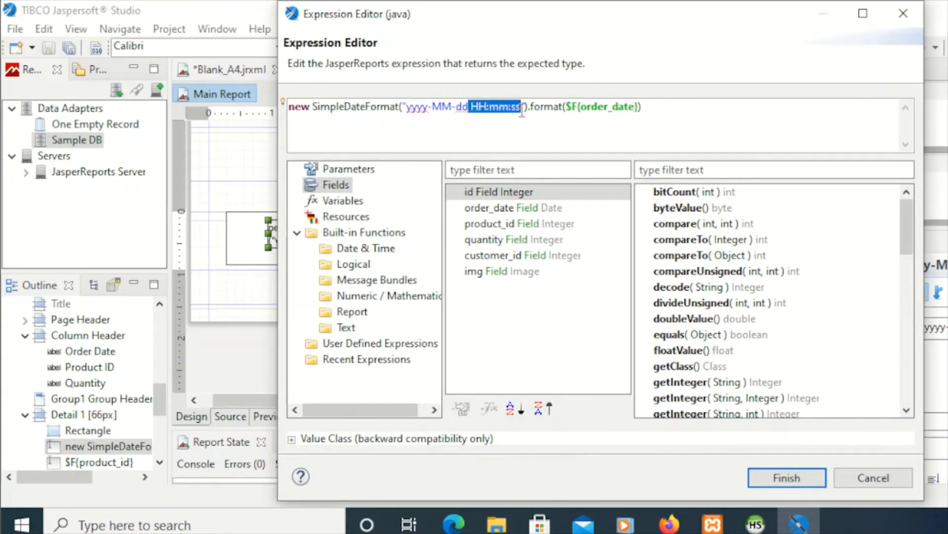
{"action": "key", "text": "BackSpace"}
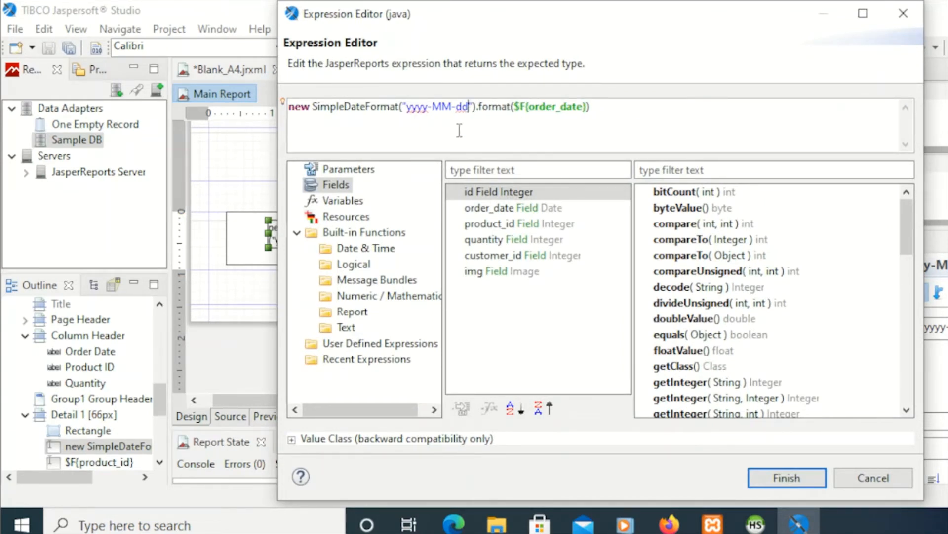
{"action": "left_click", "coordinate": [808, 473]}
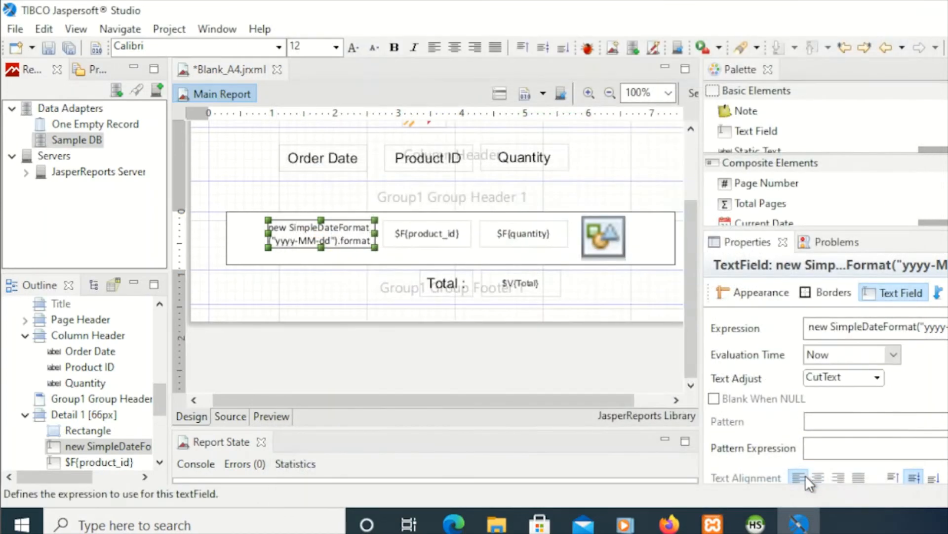
- Preview the report and examine the date format in the order rows from the column headings to the total
{"action": "left_click", "coordinate": [259, 415]}
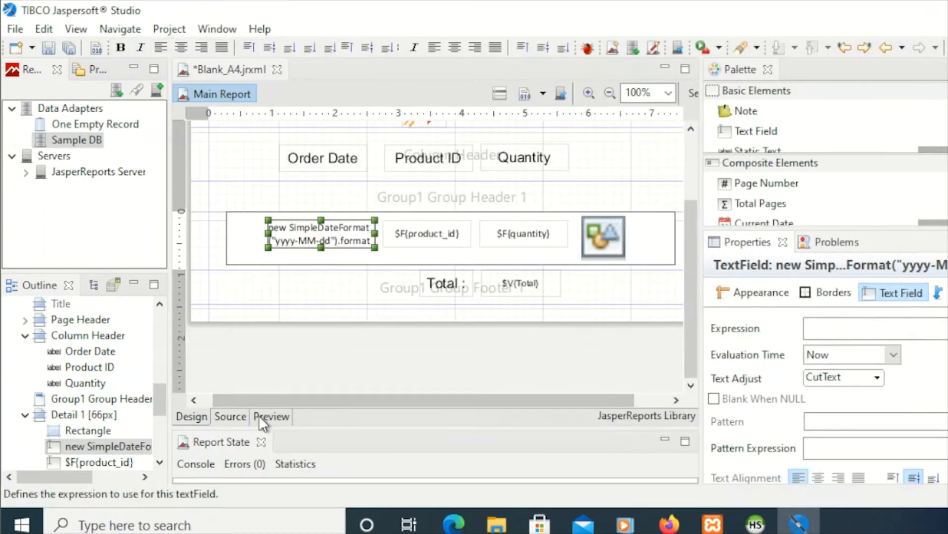
{"action": "mouse_move", "coordinate": [799, 522]}
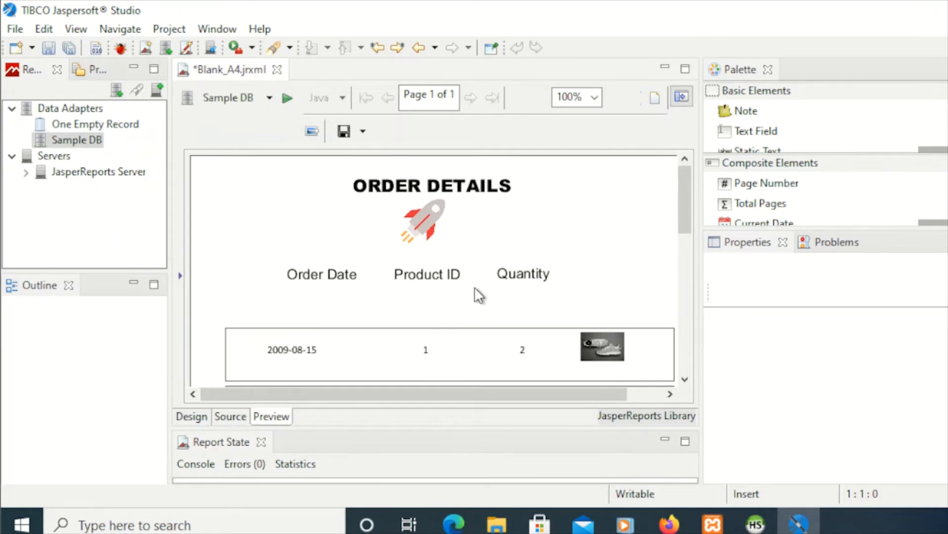
{"action": "scroll", "coordinate": [475, 287], "scroll_direction": "down", "scroll_amount": 4}
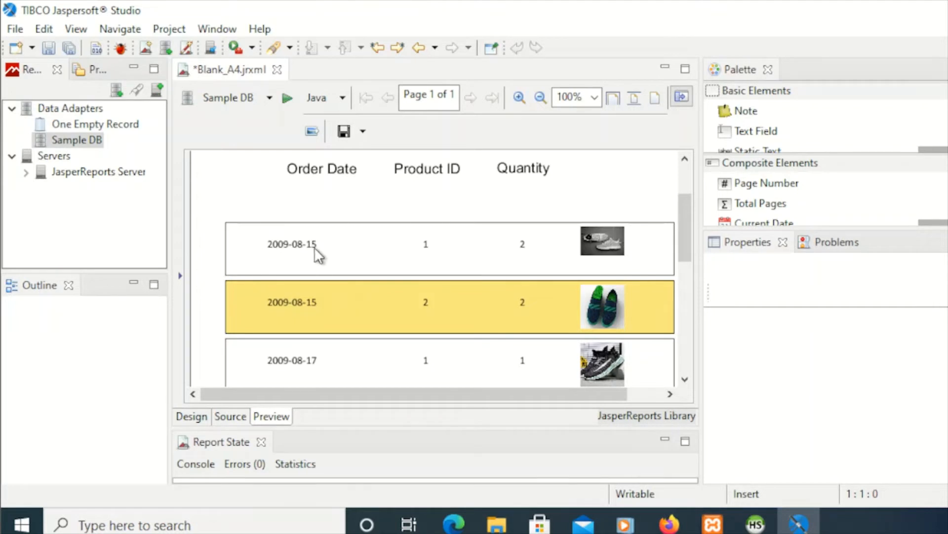
{"action": "scroll", "coordinate": [315, 247], "scroll_direction": "down", "scroll_amount": 2}
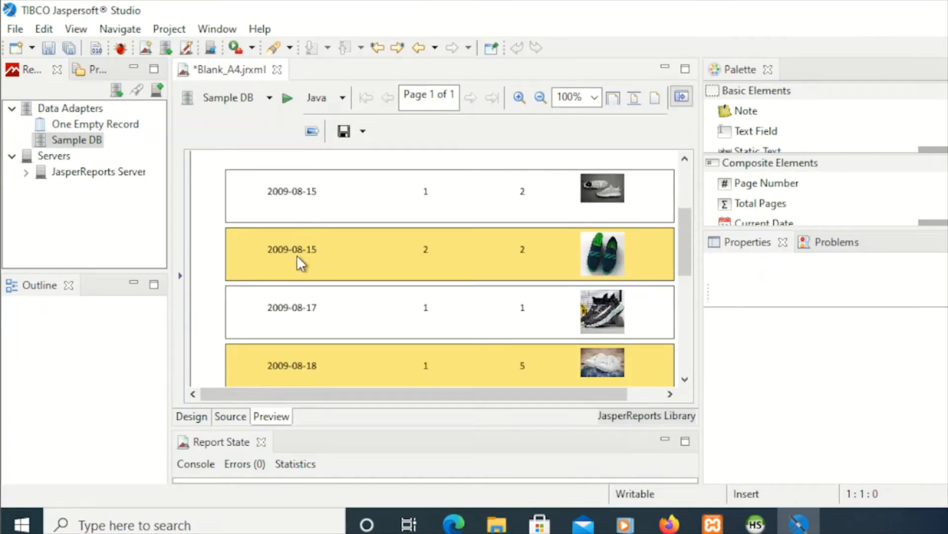
{"action": "scroll", "coordinate": [344, 317], "scroll_direction": "down", "scroll_amount": 2}
{"action": "scroll", "coordinate": [326, 320], "scroll_direction": "down", "scroll_amount": 2}
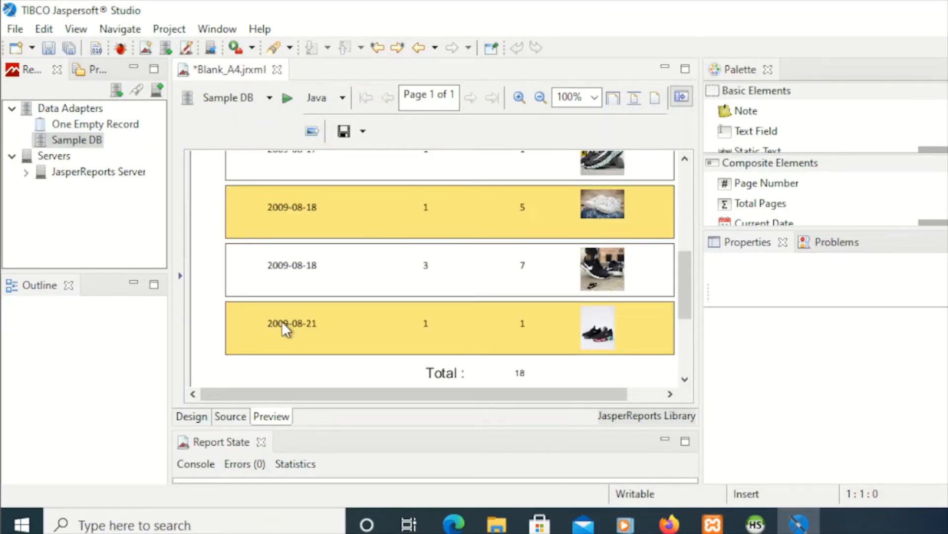
{"action": "scroll", "coordinate": [282, 326], "scroll_direction": "up", "scroll_amount": 12}
{"action": "scroll", "coordinate": [282, 328], "scroll_direction": "down", "scroll_amount": 4}
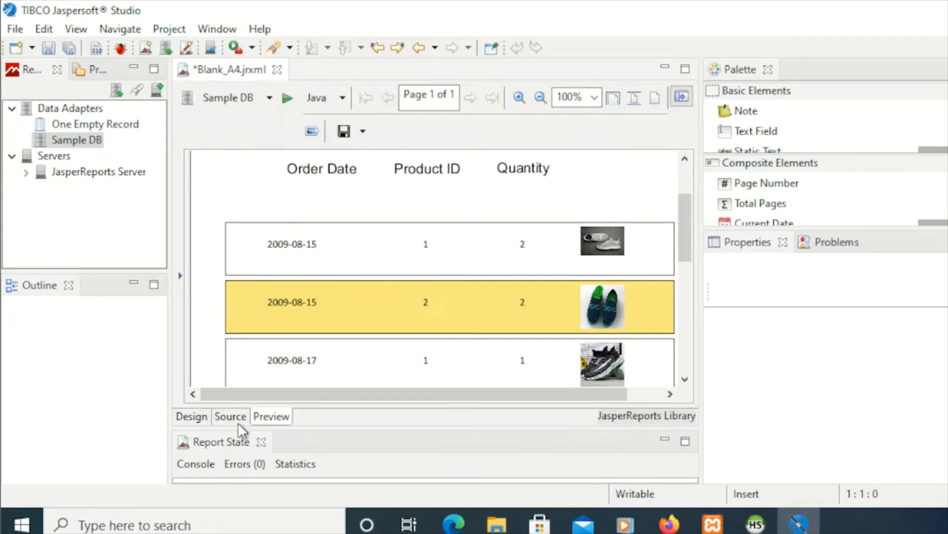
- Move the order date text field from the Detail band into the Group1 Group Header at x 140 px, y 2 px
{"action": "left_click", "coordinate": [207, 422]}
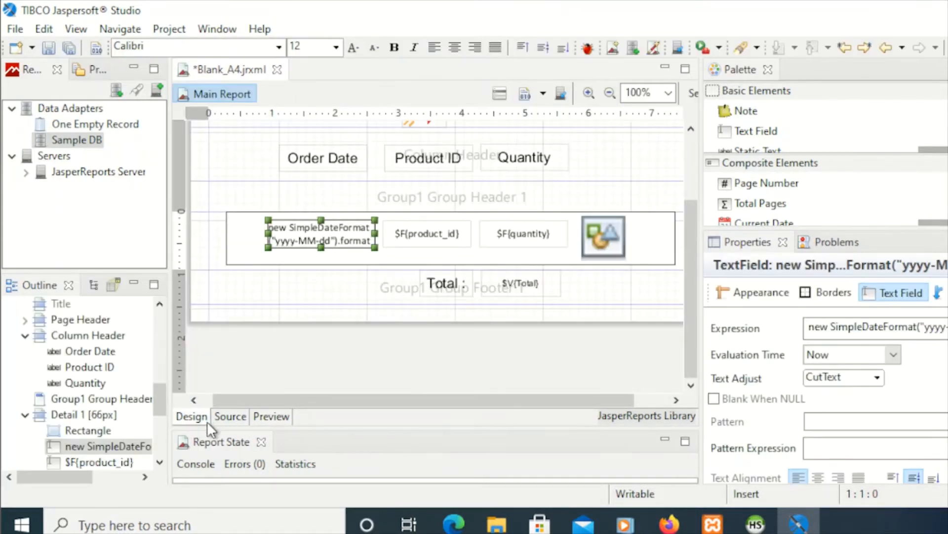
{"action": "left_click", "coordinate": [298, 277]}
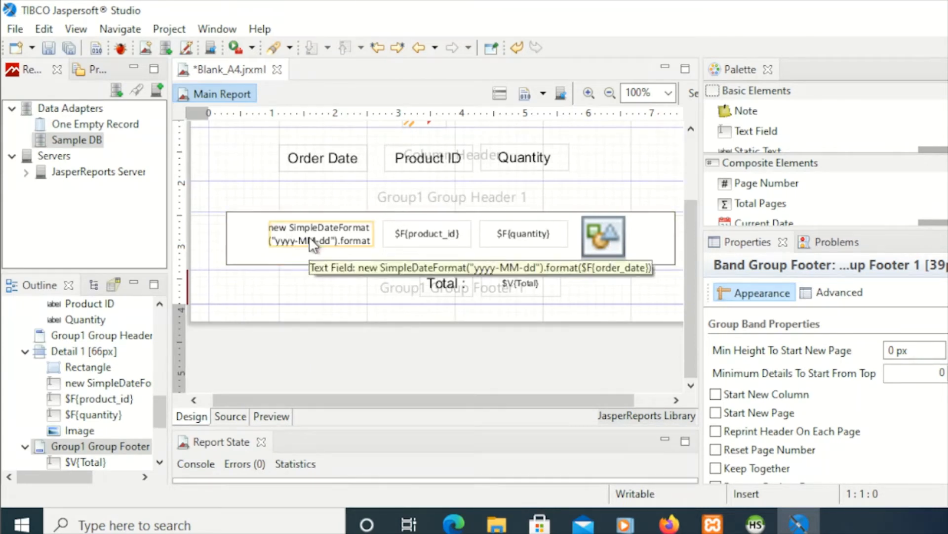
{"action": "left_click_drag", "start_coordinate": [309, 234], "coordinate": [312, 194]}
{"action": "double_click", "coordinate": [311, 192]}
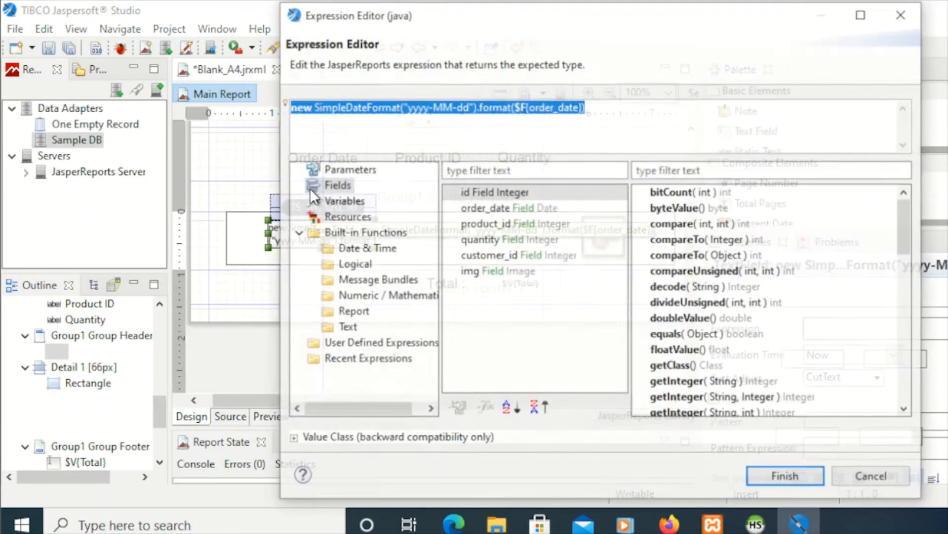
{"action": "left_click", "coordinate": [873, 477]}
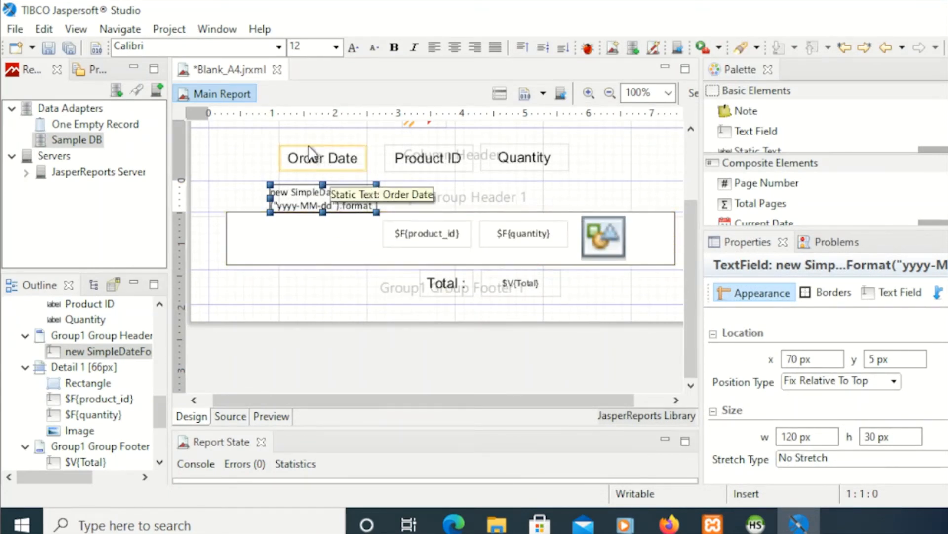
{"action": "left_click_drag", "start_coordinate": [310, 198], "coordinate": [365, 197]}
- Move the Order Date label into the Group1 Group Header at x 30 px, y 0 px, and change its text to "Order Date:"
{"action": "left_click_drag", "start_coordinate": [313, 162], "coordinate": [269, 202]}
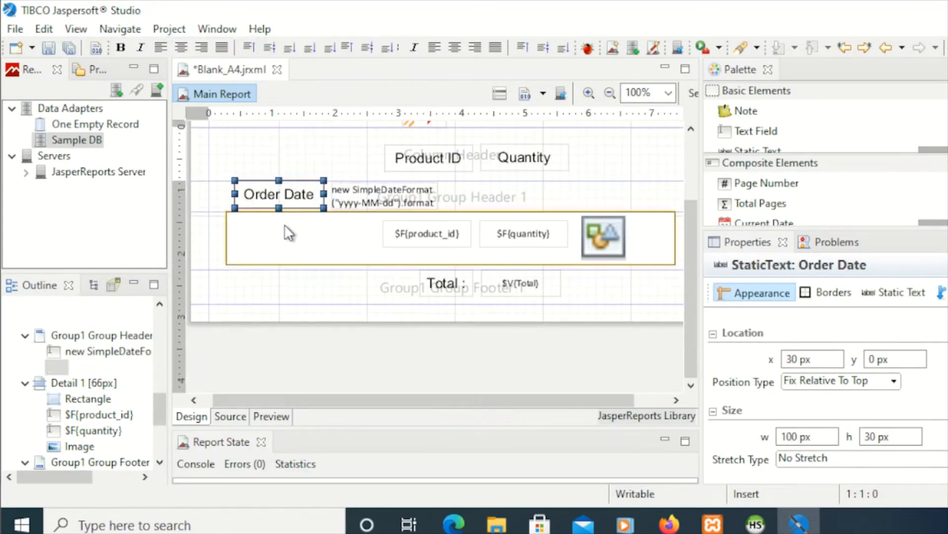
{"action": "double_click", "coordinate": [309, 195]}
{"action": "left_click", "coordinate": [318, 194]}
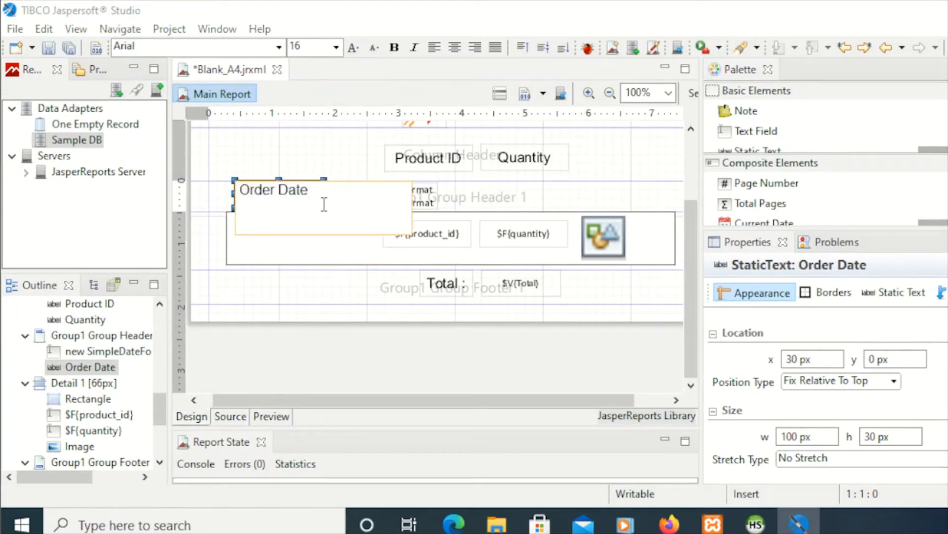
{"action": "left_click", "coordinate": [549, 193]}
{"action": "left_click", "coordinate": [400, 193]}
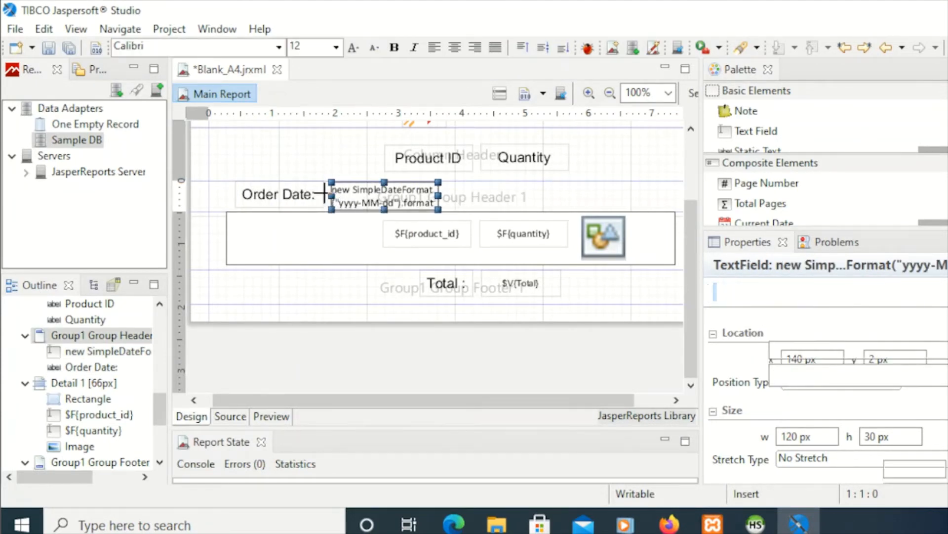
- Widen the group header's date field to 130 px at x 130 px with left-aligned text, and preview the report
{"action": "left_click", "coordinate": [325, 195]}
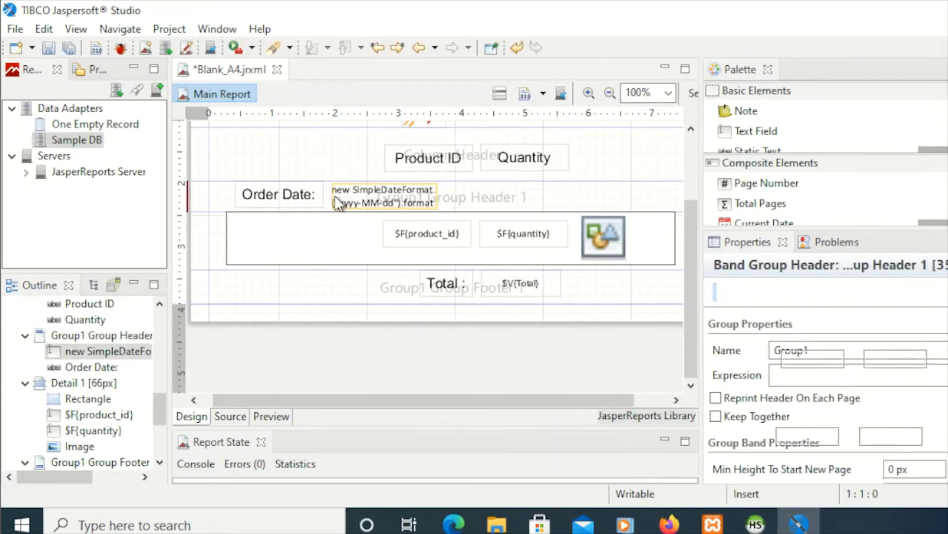
{"action": "left_click", "coordinate": [337, 201]}
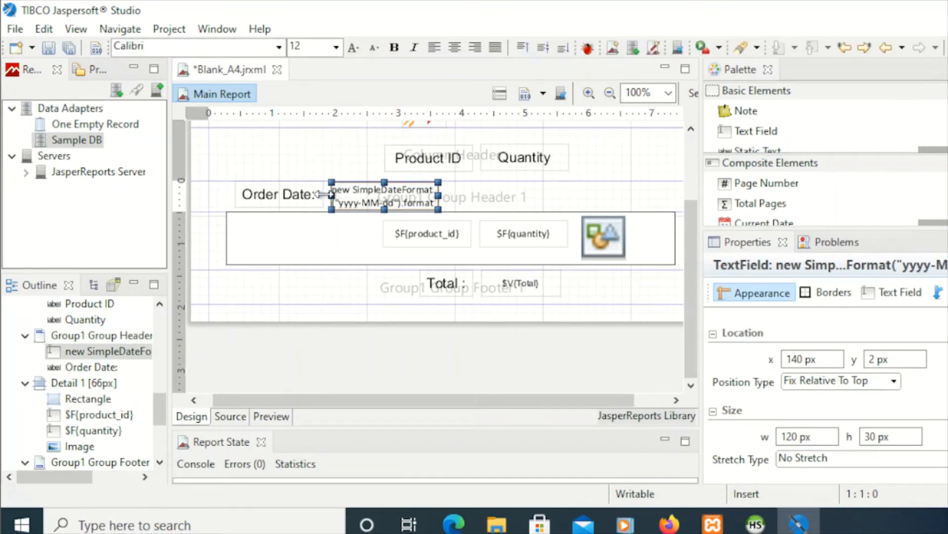
{"action": "left_click_drag", "start_coordinate": [326, 194], "coordinate": [317, 194]}
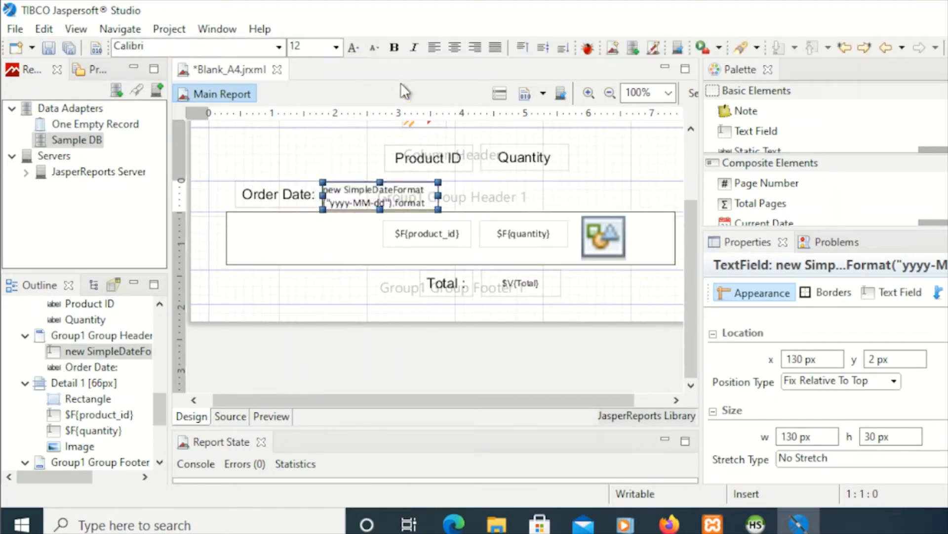
{"action": "left_click", "coordinate": [437, 49]}
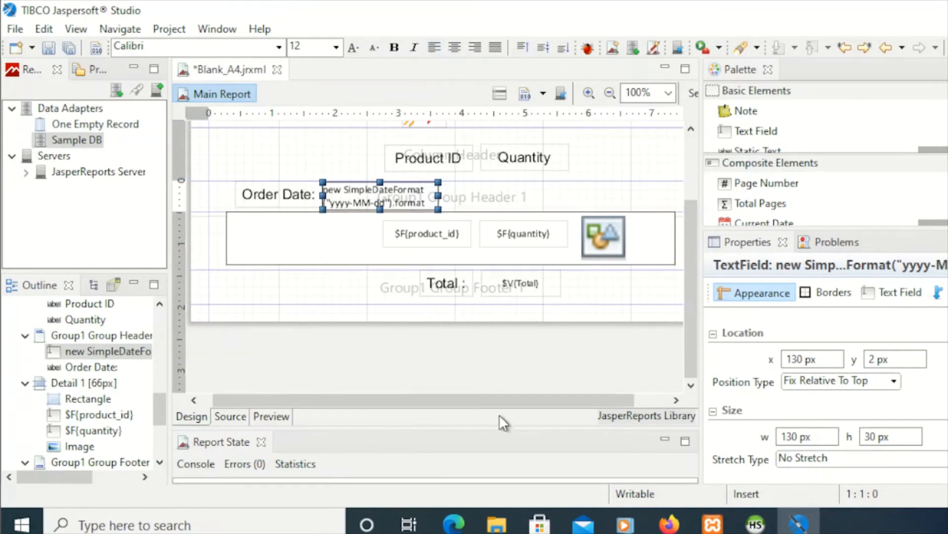
{"action": "left_click", "coordinate": [277, 415]}
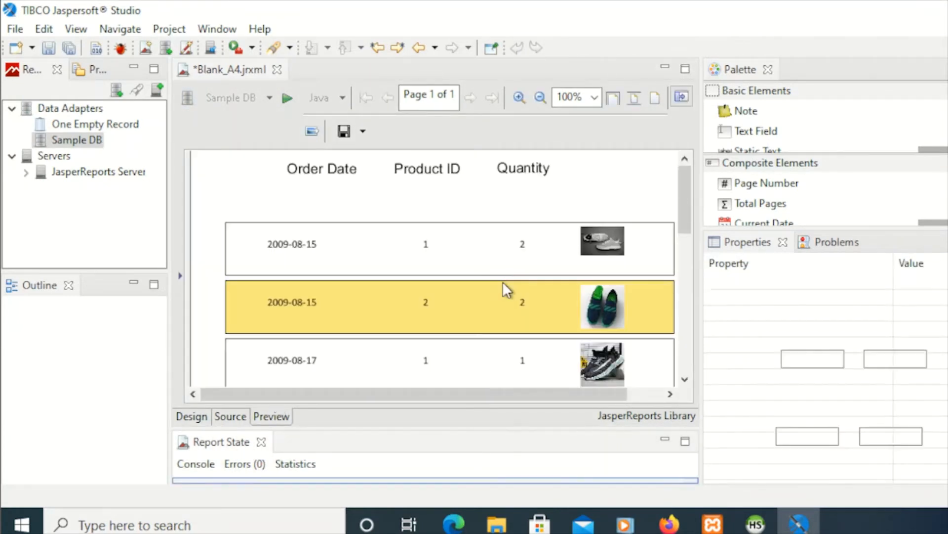
{"action": "scroll", "coordinate": [502, 280], "scroll_direction": "down", "scroll_amount": 4}
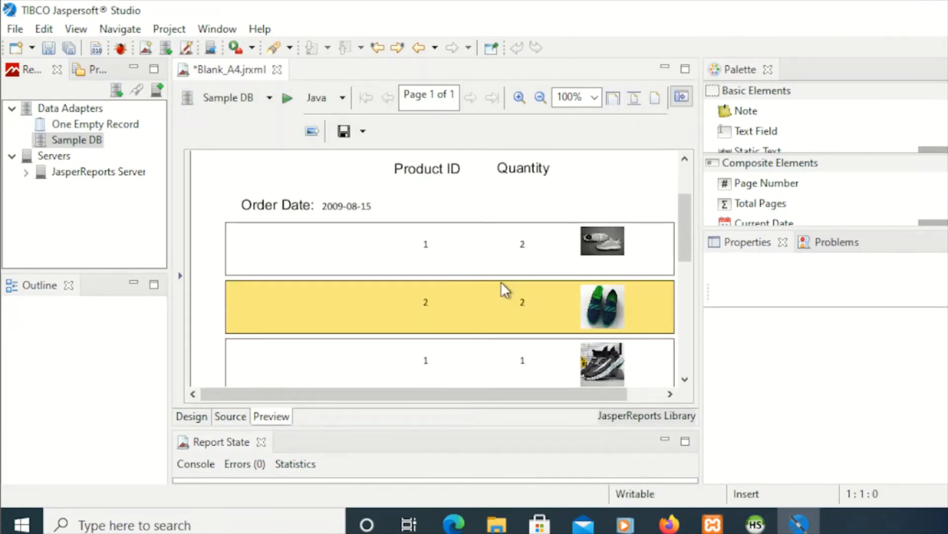
- Set the Group1 group expression to $F{order_date} so that the report is grouped by order date
{"action": "scroll", "coordinate": [502, 285], "scroll_direction": "down", "scroll_amount": 2}
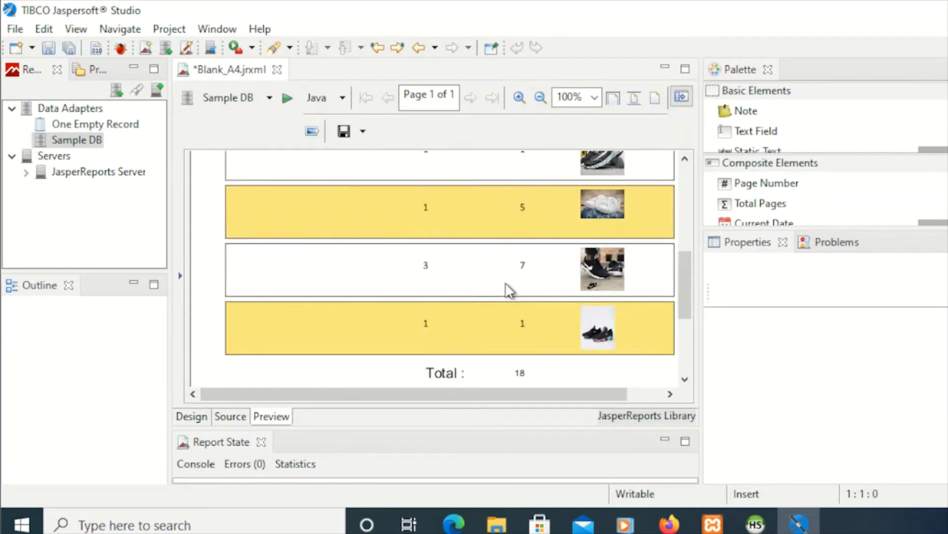
{"action": "scroll", "coordinate": [506, 283], "scroll_direction": "up", "scroll_amount": 5}
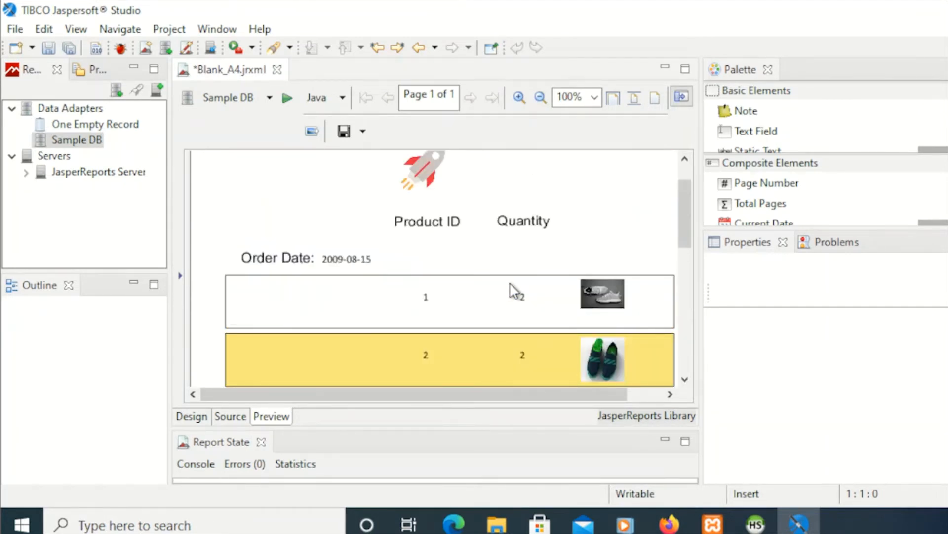
{"action": "scroll", "coordinate": [512, 282], "scroll_direction": "down", "scroll_amount": 1}
{"action": "scroll", "coordinate": [512, 282], "scroll_direction": "up", "scroll_amount": 1}
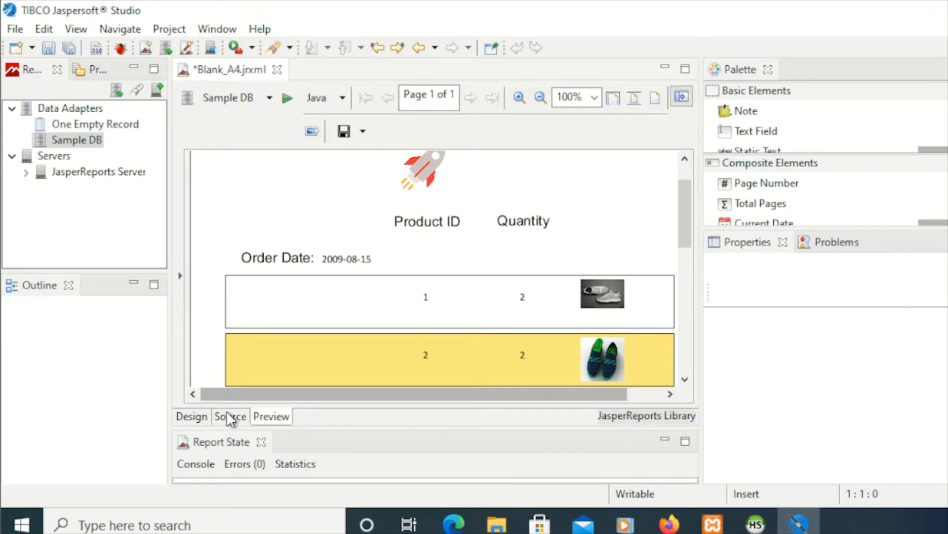
{"action": "left_click", "coordinate": [194, 413]}
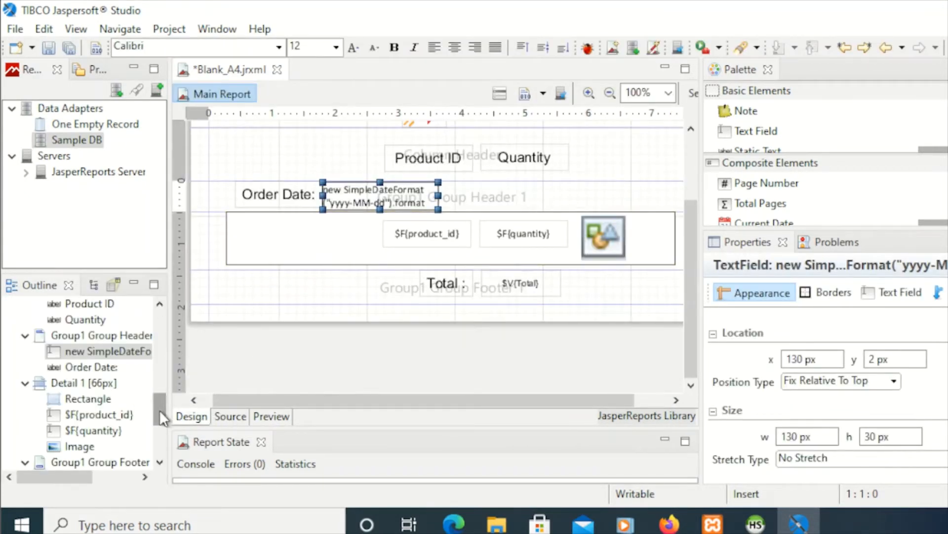
{"action": "scroll", "coordinate": [159, 400], "scroll_direction": "up", "scroll_amount": 2}
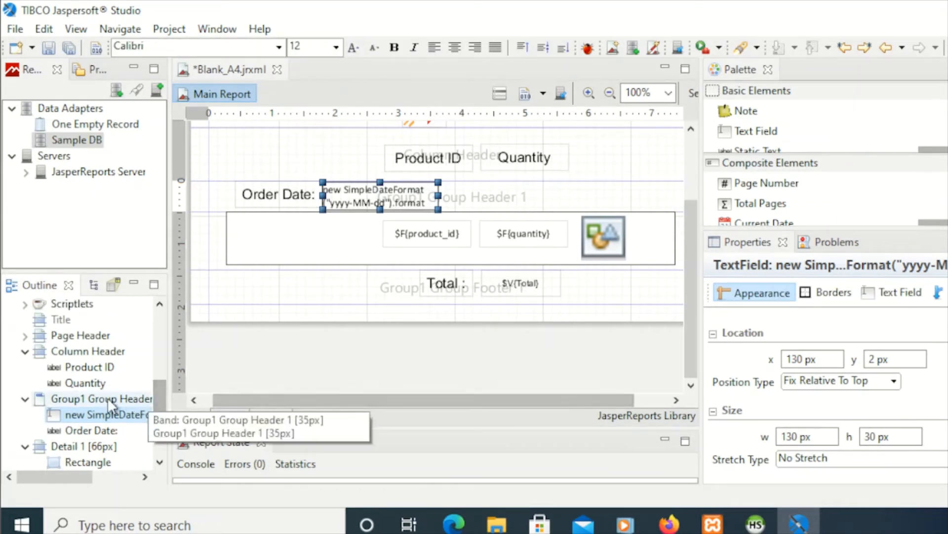
{"action": "left_click", "coordinate": [93, 399]}
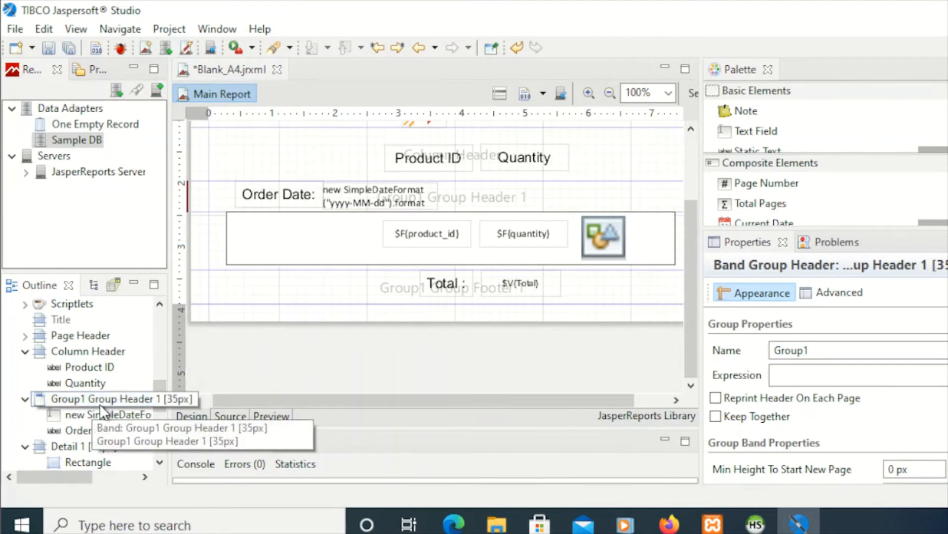
{"action": "left_click", "coordinate": [793, 375]}
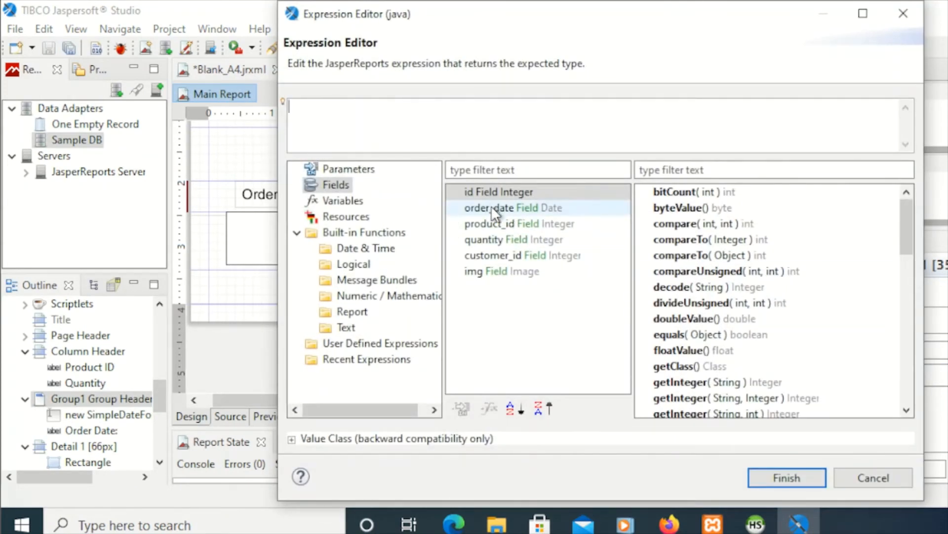
{"action": "double_click", "coordinate": [491, 210]}
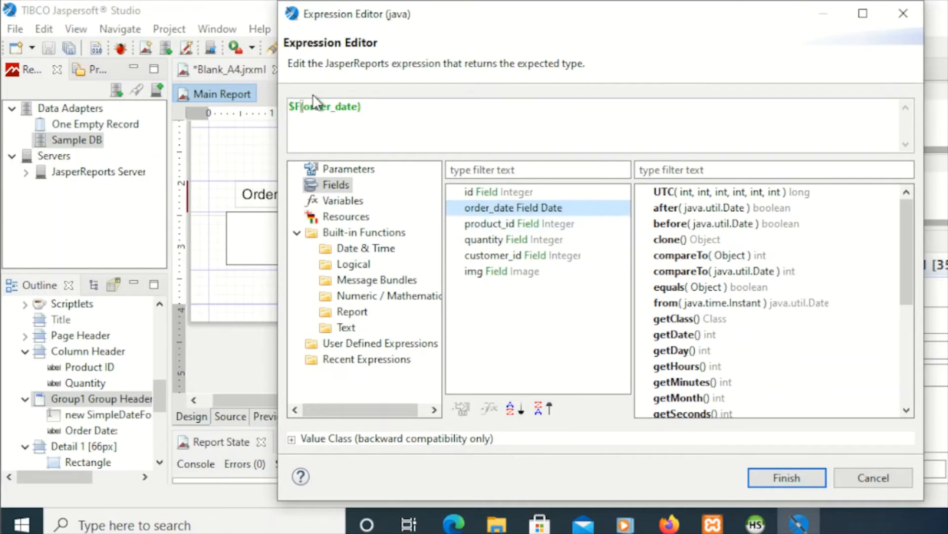
{"action": "left_click", "coordinate": [766, 475]}
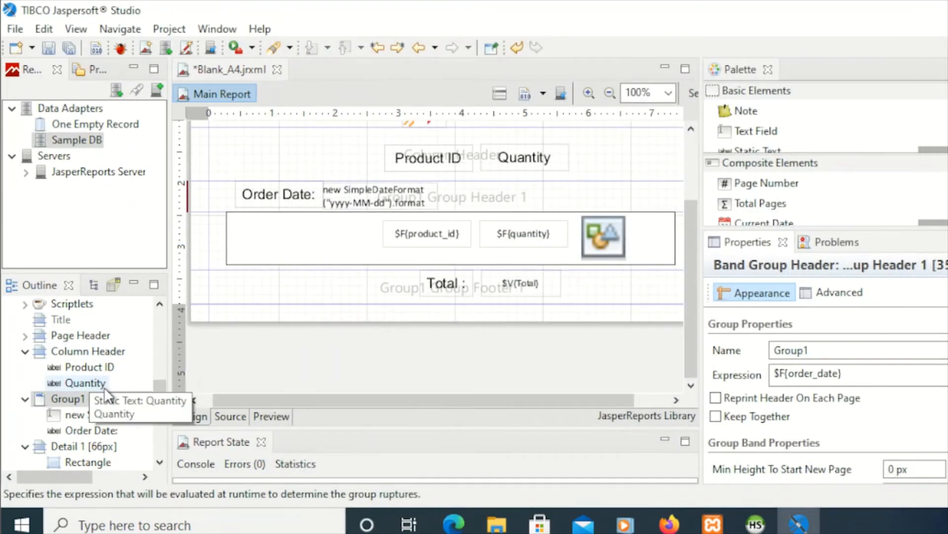
{"action": "left_click", "coordinate": [867, 375]}
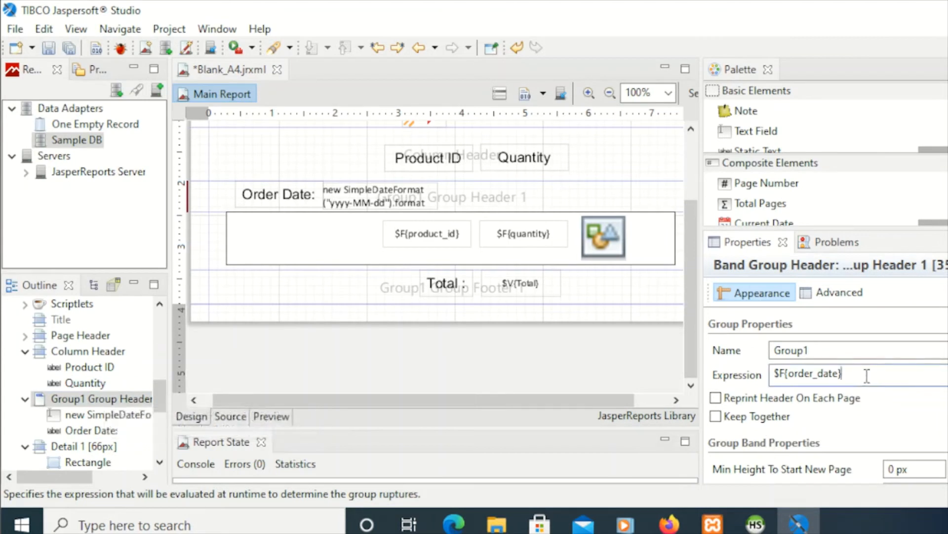
- Preview the report and examine the order date groups and the quantity total under each one
{"action": "left_click", "coordinate": [282, 414]}
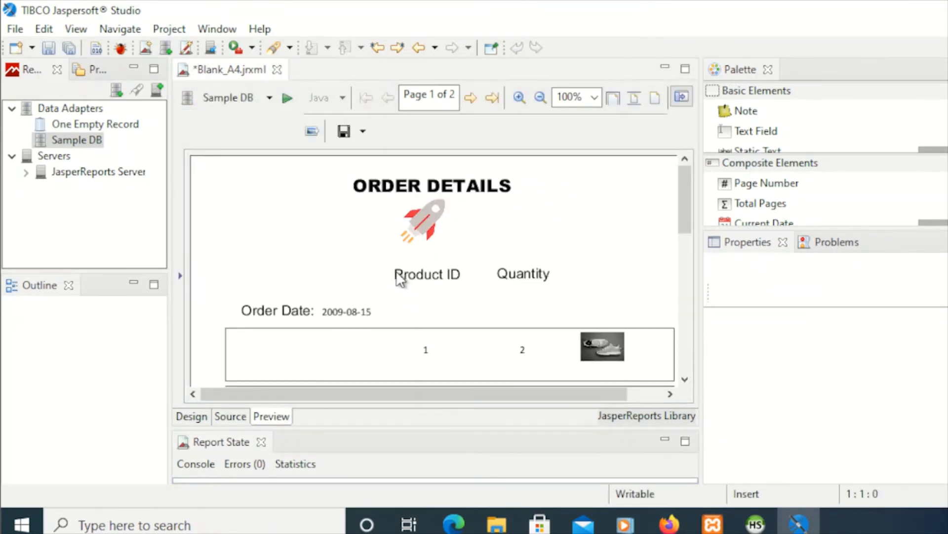
{"action": "scroll", "coordinate": [413, 270], "scroll_direction": "down", "scroll_amount": 1}
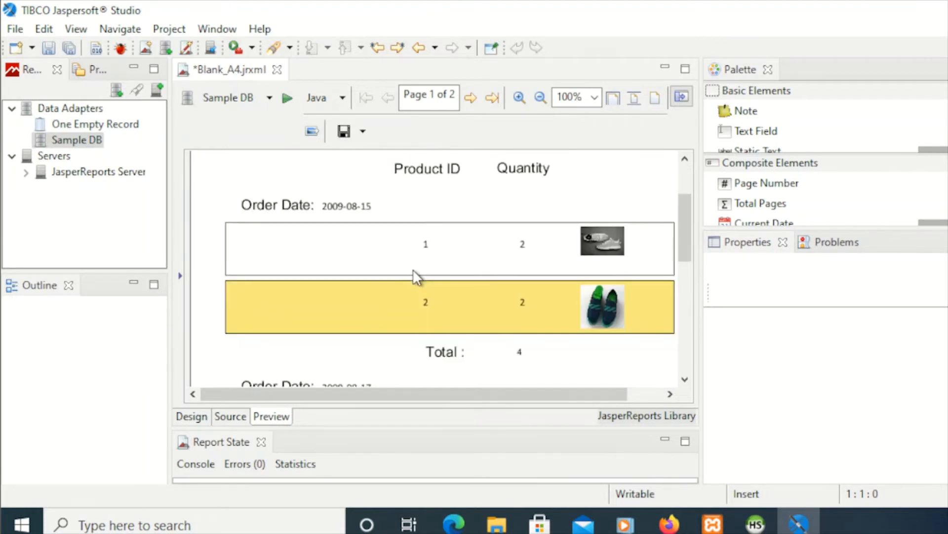
{"action": "scroll", "coordinate": [413, 270], "scroll_direction": "down", "scroll_amount": 1}
{"action": "scroll", "coordinate": [413, 269], "scroll_direction": "down", "scroll_amount": 2}
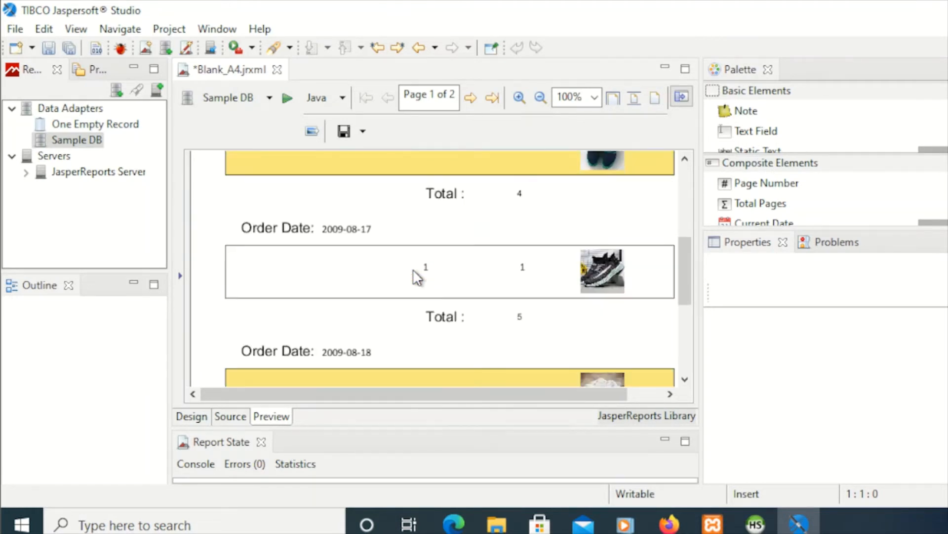
{"action": "scroll", "coordinate": [413, 270], "scroll_direction": "down", "scroll_amount": 3}
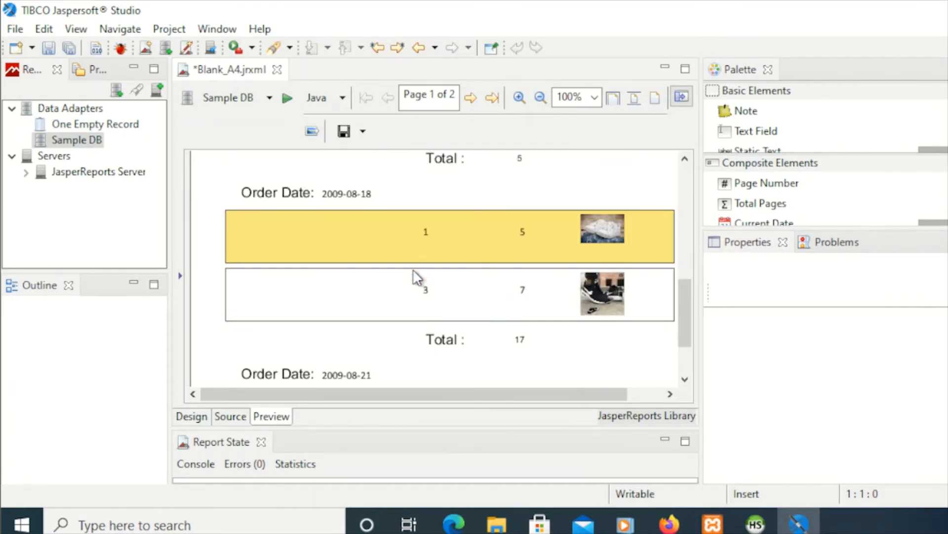
{"action": "scroll", "coordinate": [415, 270], "scroll_direction": "down", "scroll_amount": 1}
{"action": "scroll", "coordinate": [427, 270], "scroll_direction": "down", "scroll_amount": 1}
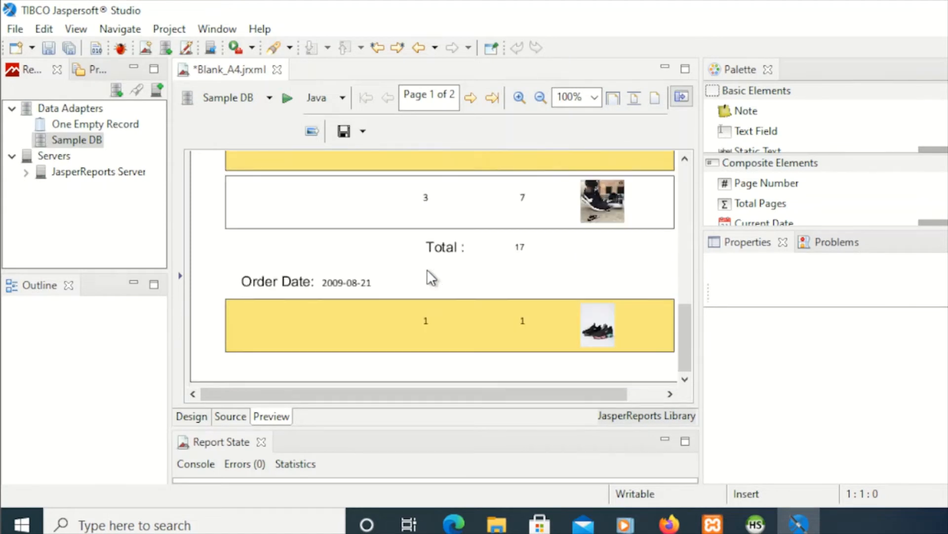
{"action": "scroll", "coordinate": [426, 270], "scroll_direction": "up", "scroll_amount": 7}
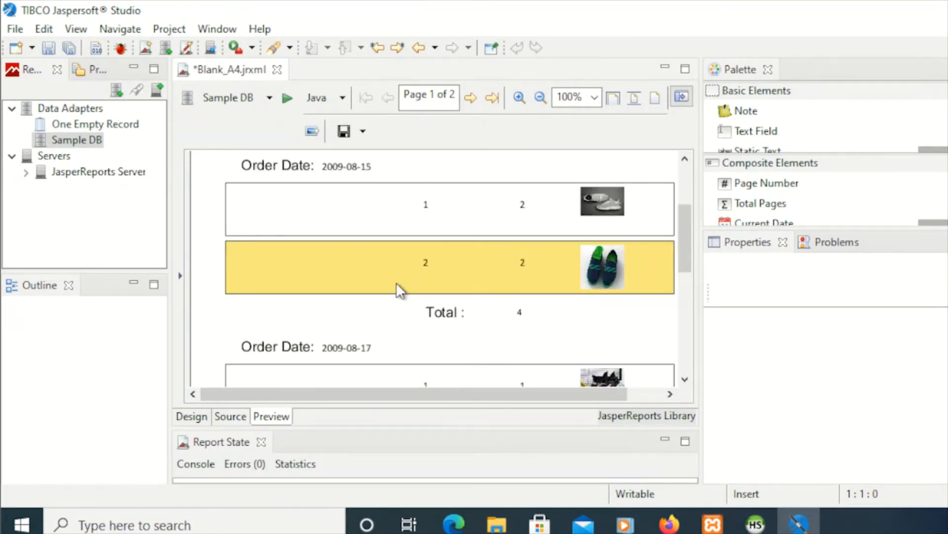
{"action": "scroll", "coordinate": [396, 286], "scroll_direction": "up", "scroll_amount": 3}
{"action": "scroll", "coordinate": [397, 287], "scroll_direction": "down", "scroll_amount": 2}
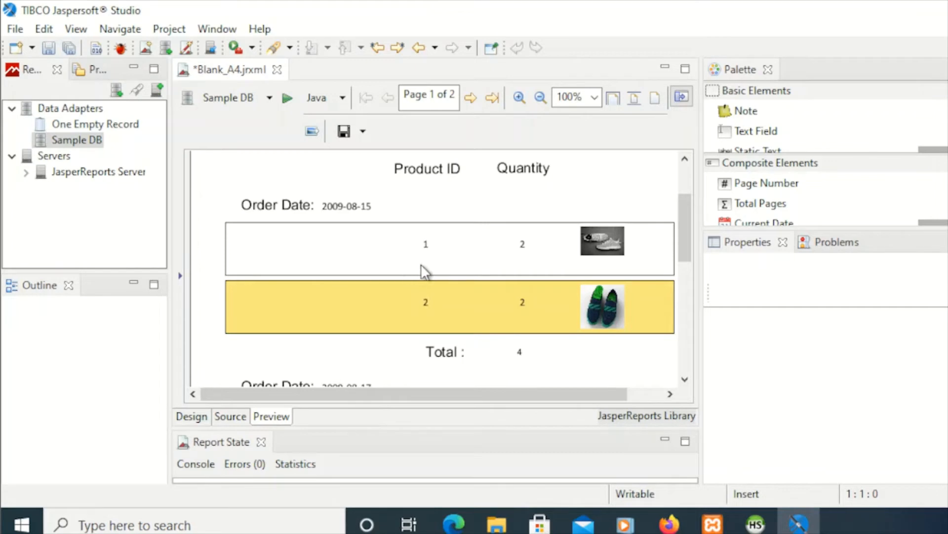
- Enlarge the Group1 Group Header band to 69 px and move the Product ID and Quantity labels into it, starting at x 60 px, y 39 px
{"action": "left_click", "coordinate": [196, 417]}
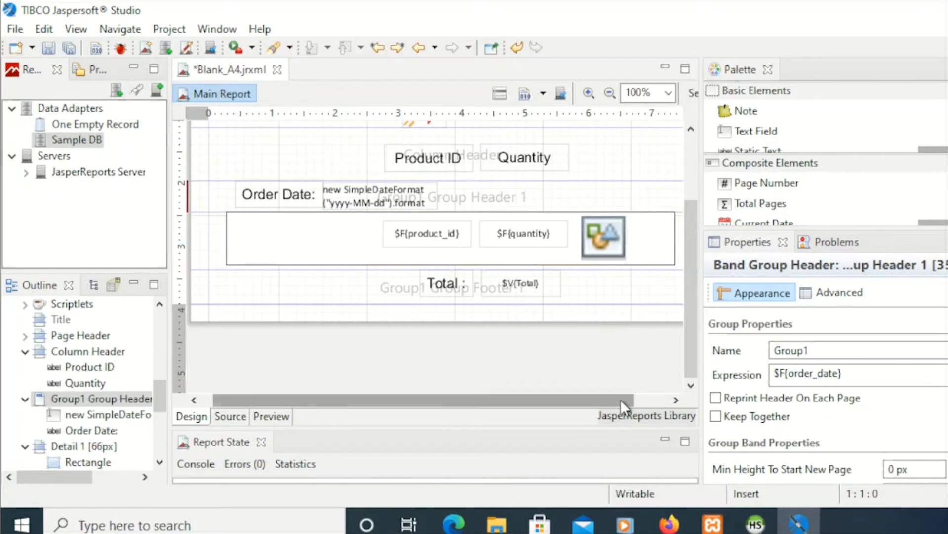
{"action": "left_click_drag", "start_coordinate": [620, 399], "coordinate": [651, 400]}
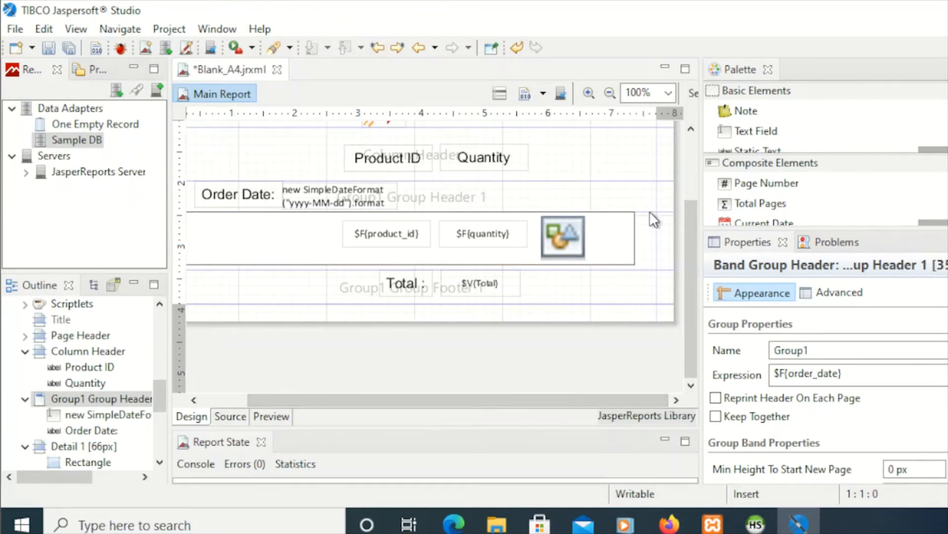
{"action": "left_click_drag", "start_coordinate": [649, 217], "coordinate": [649, 238]}
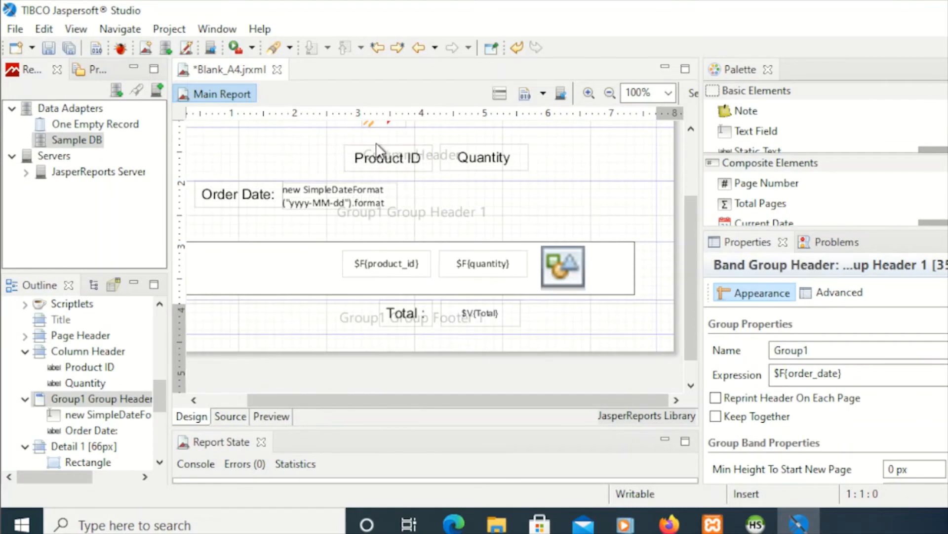
{"action": "left_click", "coordinate": [384, 162]}
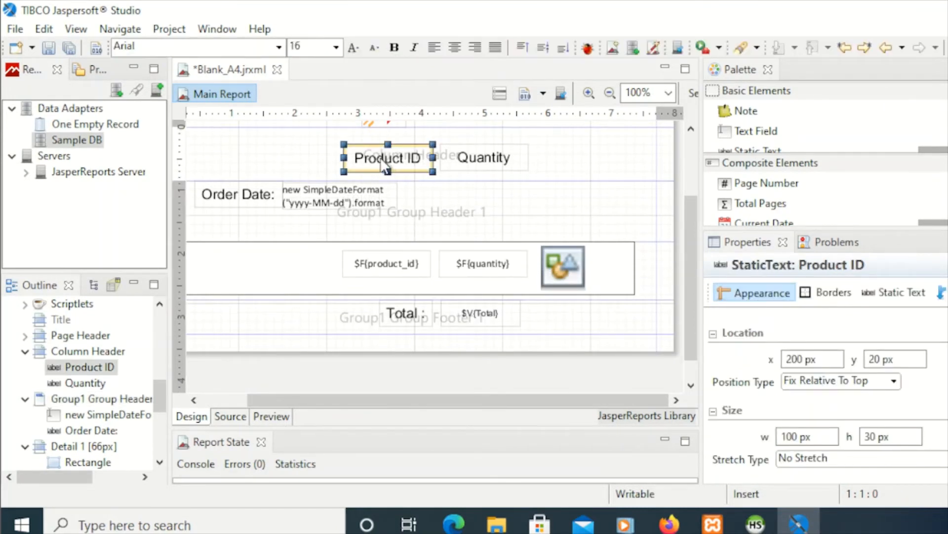
{"action": "left_click", "coordinate": [449, 167], "text": "shift"}
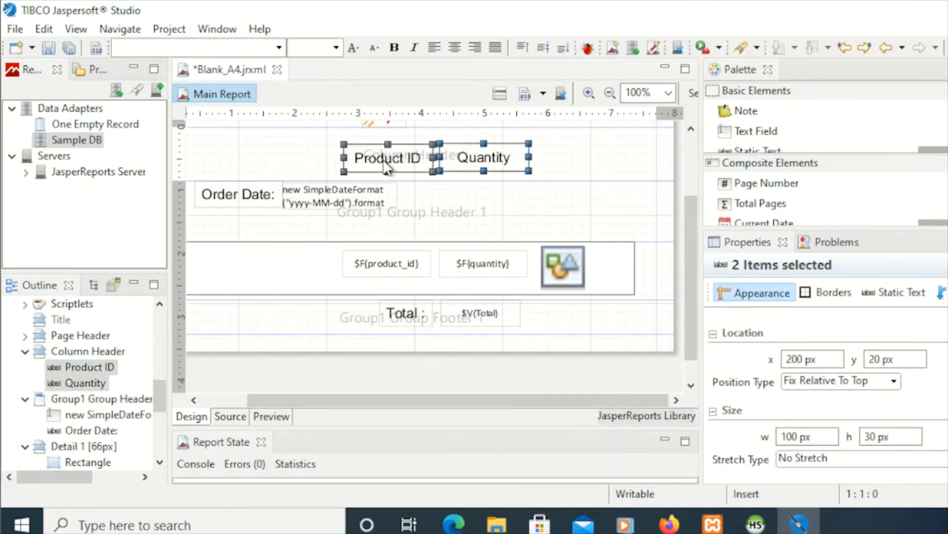
{"action": "left_click_drag", "start_coordinate": [388, 163], "coordinate": [262, 318]}
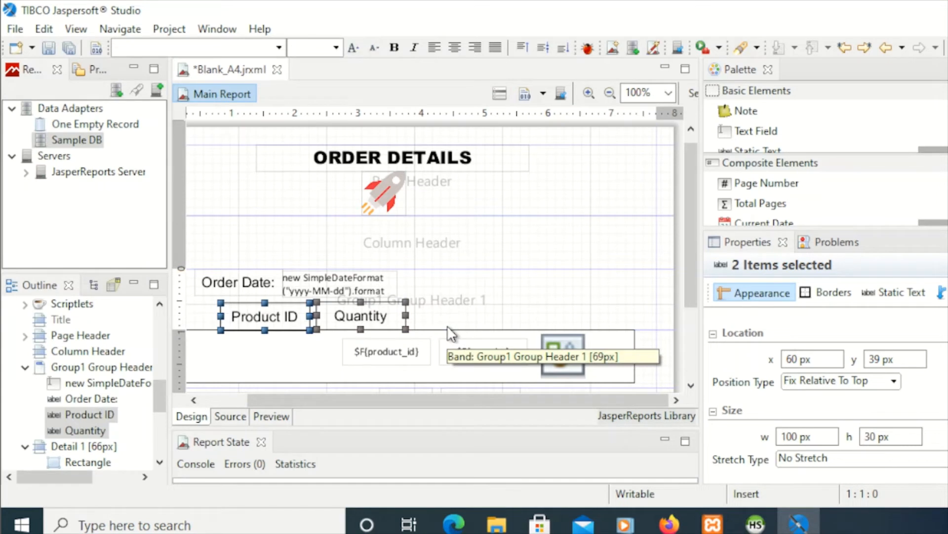
- Move the product_id field, quantity field and image together within the Detail band, with the product_id field at x 60 px, y 10 px
{"action": "left_click", "coordinate": [398, 362]}
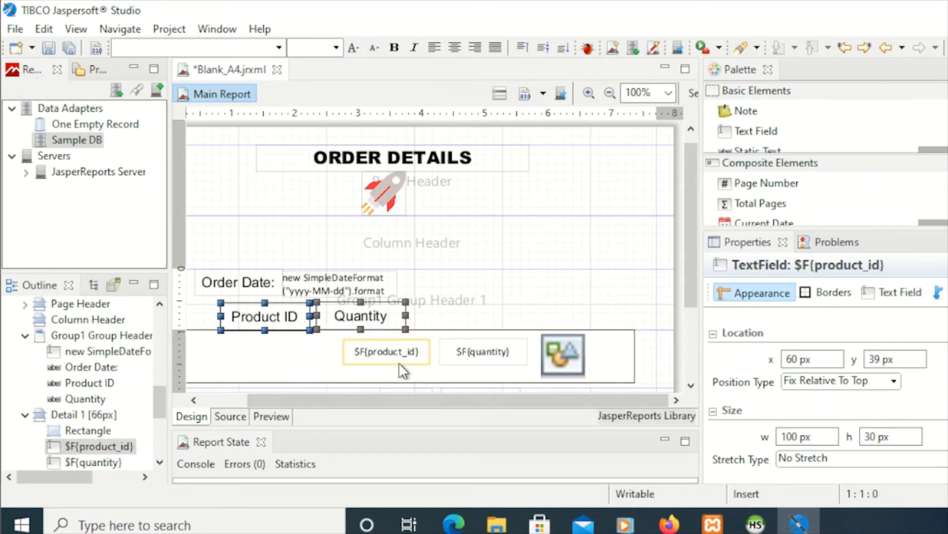
{"action": "left_click", "coordinate": [485, 355], "text": "shift"}
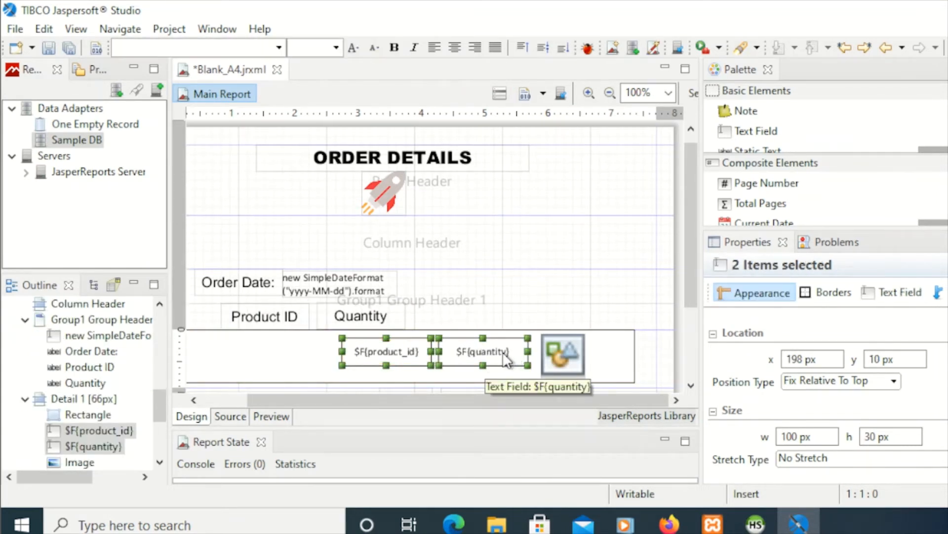
{"action": "left_click", "coordinate": [571, 346], "text": "shift"}
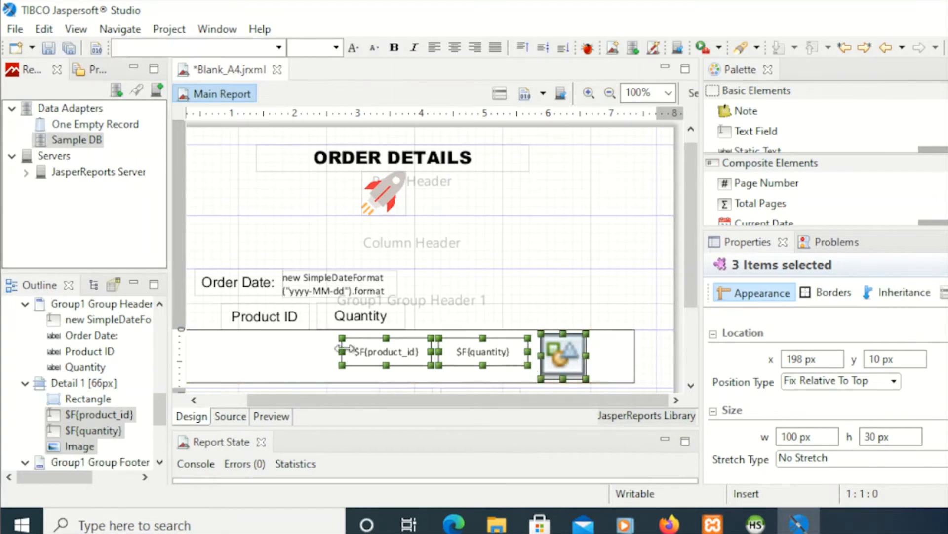
{"action": "left_click_drag", "start_coordinate": [363, 350], "coordinate": [242, 227]}
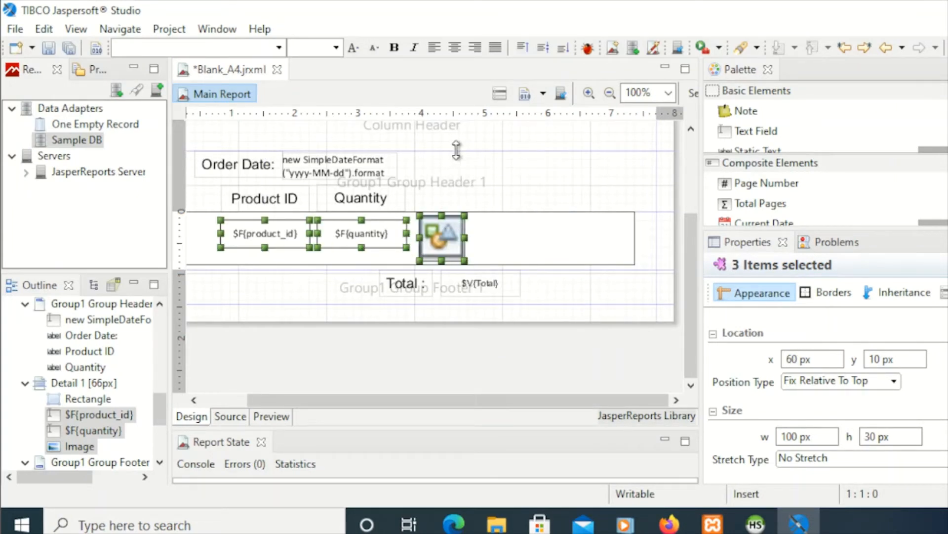
{"action": "left_click", "coordinate": [435, 176]}
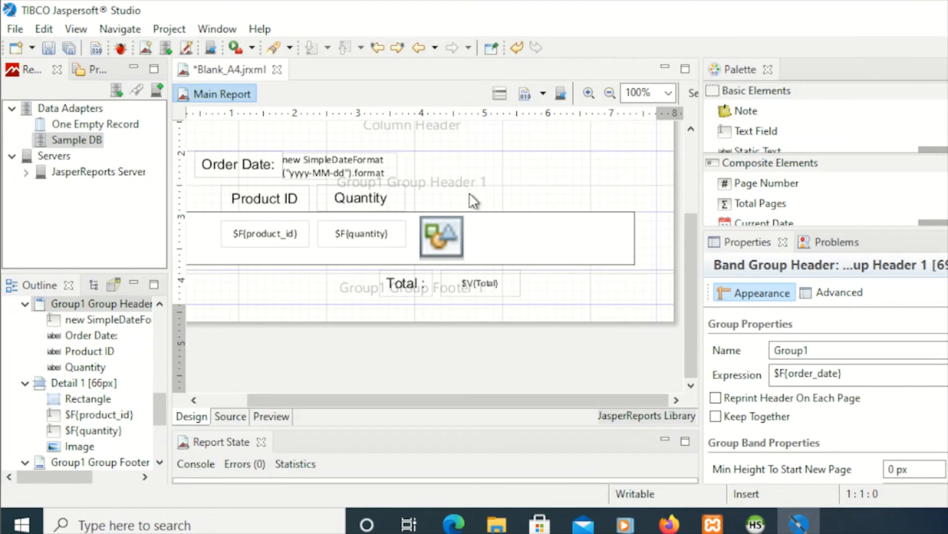
- Delete the empty Column Header band and preview the report to check the rearranged order date groups
{"action": "left_click_drag", "start_coordinate": [686, 362], "coordinate": [689, 331]}
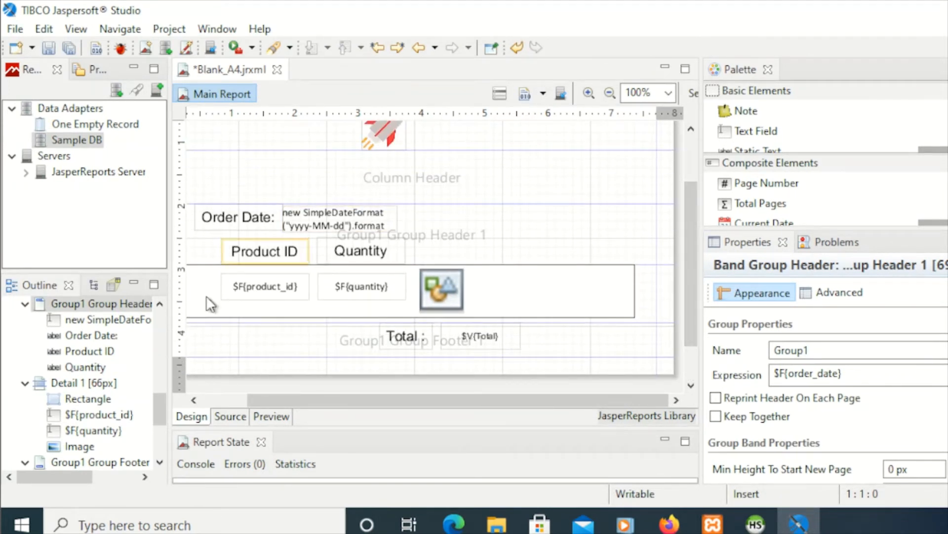
{"action": "scroll", "coordinate": [121, 354], "scroll_direction": "up", "scroll_amount": 2}
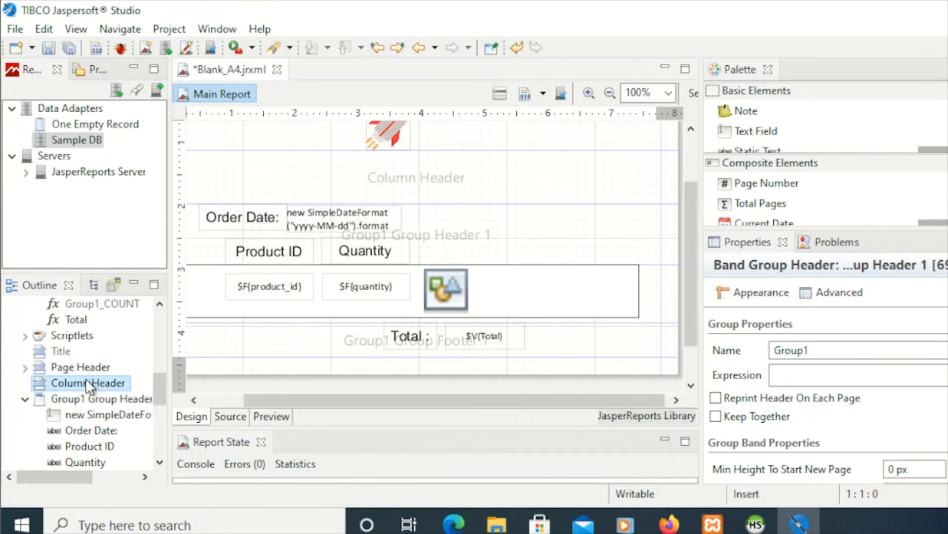
{"action": "right_click", "coordinate": [85, 378]}
{"action": "left_click", "coordinate": [115, 238]}
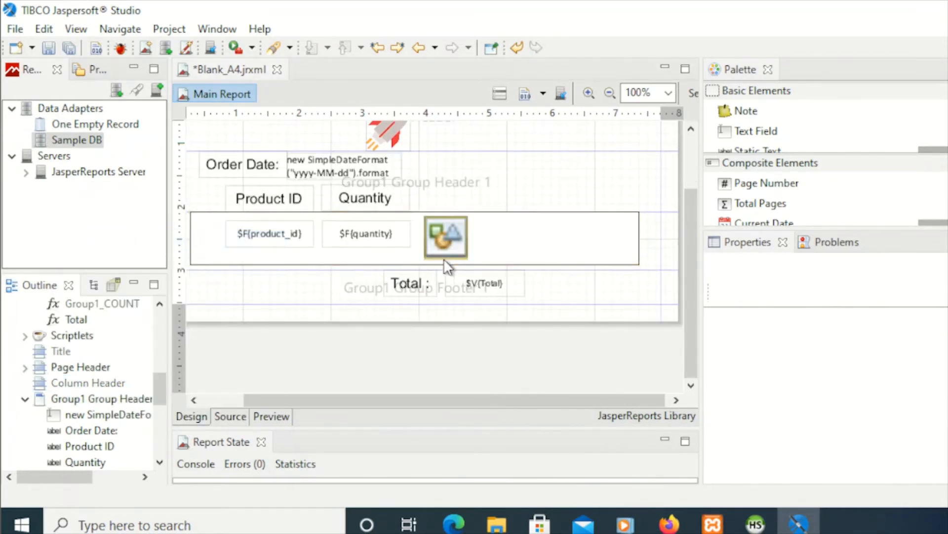
{"action": "scroll", "coordinate": [436, 283], "scroll_direction": "up", "scroll_amount": 2}
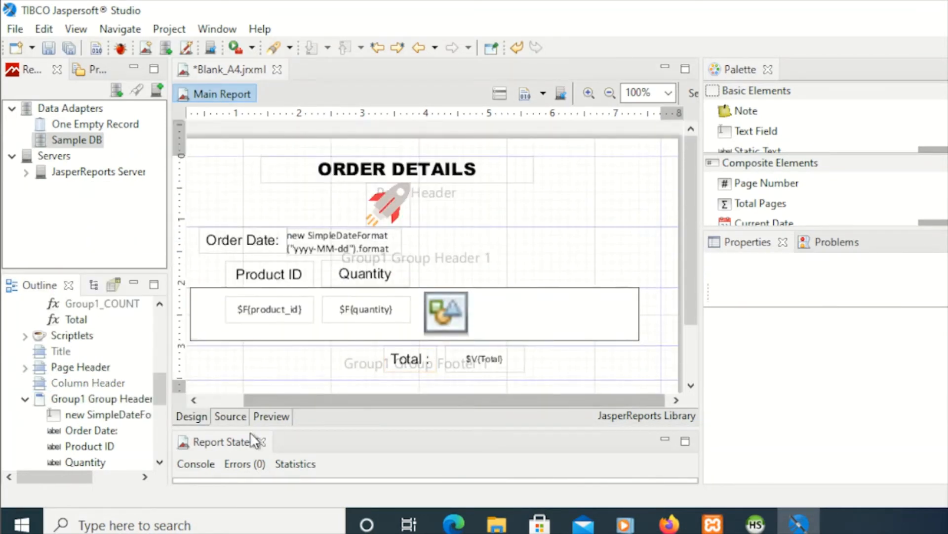
{"action": "left_click", "coordinate": [278, 415]}
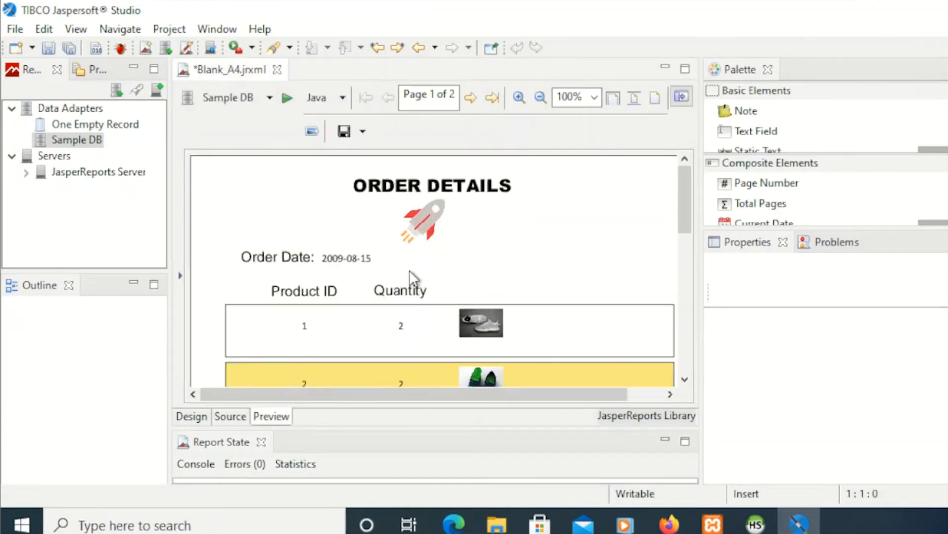
{"action": "scroll", "coordinate": [408, 275], "scroll_direction": "down", "scroll_amount": 3}
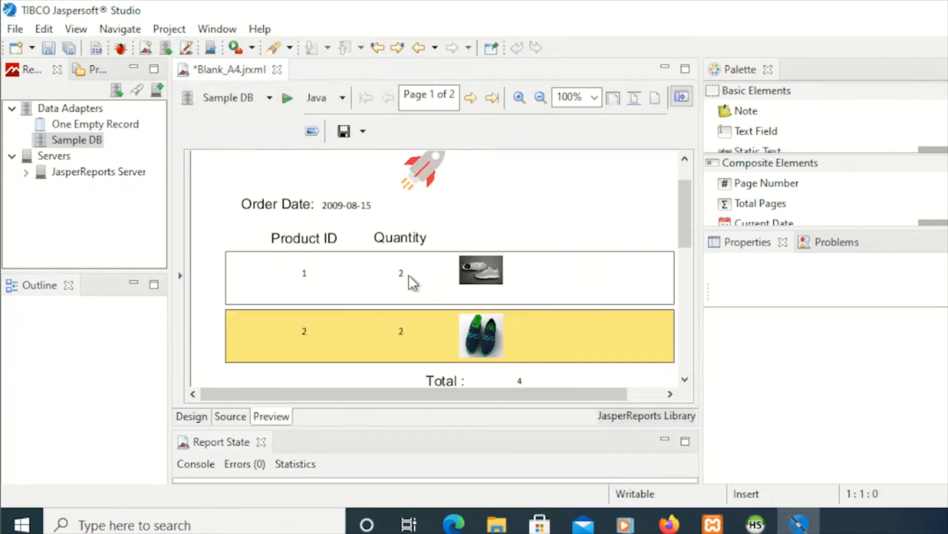
{"action": "scroll", "coordinate": [407, 275], "scroll_direction": "up", "scroll_amount": 2}
{"action": "scroll", "coordinate": [408, 275], "scroll_direction": "up", "scroll_amount": 1}
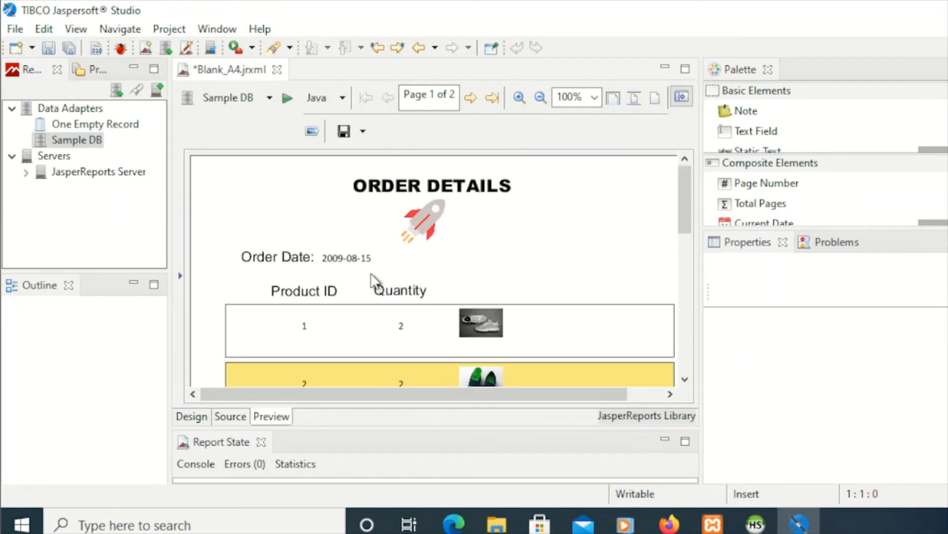
- Look through the previewed order date groups and compare the quantity total under each group
{"action": "scroll", "coordinate": [354, 267], "scroll_direction": "down", "scroll_amount": 3}
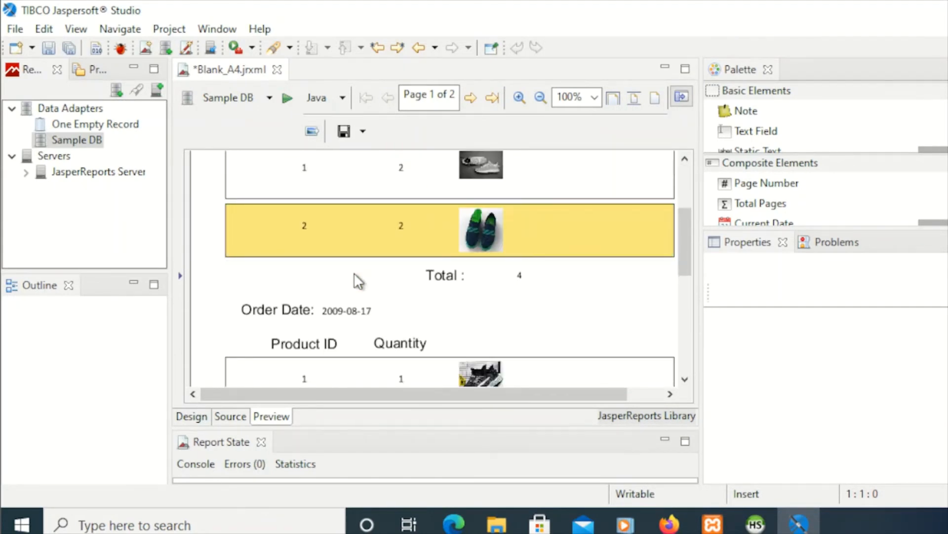
{"action": "scroll", "coordinate": [357, 271], "scroll_direction": "down", "scroll_amount": 3}
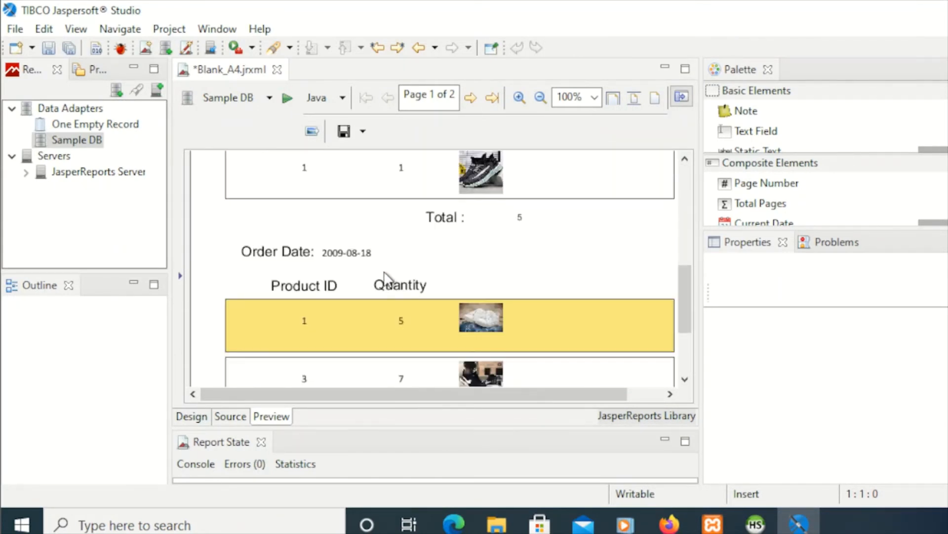
{"action": "scroll", "coordinate": [365, 280], "scroll_direction": "down", "scroll_amount": 3}
{"action": "scroll", "coordinate": [365, 284], "scroll_direction": "up", "scroll_amount": 5}
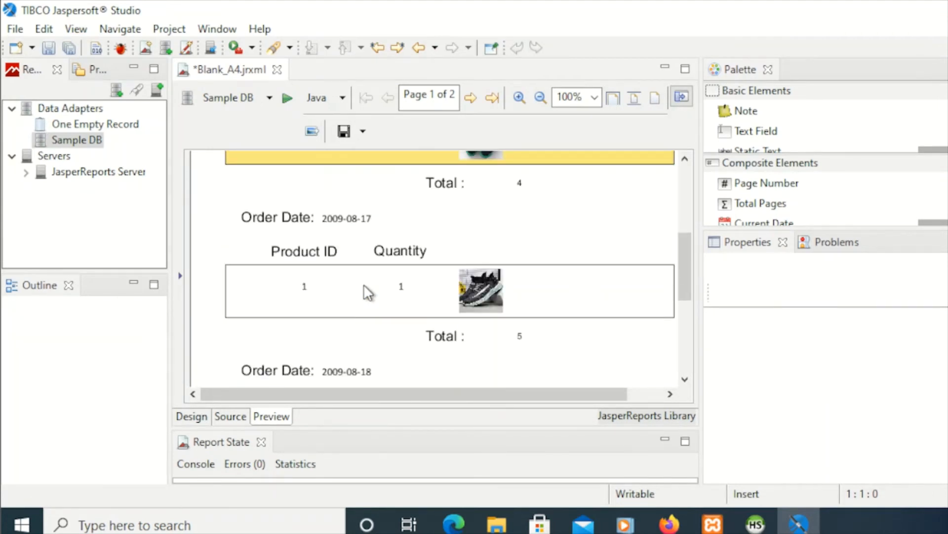
{"action": "scroll", "coordinate": [365, 290], "scroll_direction": "down", "scroll_amount": 2}
{"action": "scroll", "coordinate": [365, 293], "scroll_direction": "down", "scroll_amount": 1}
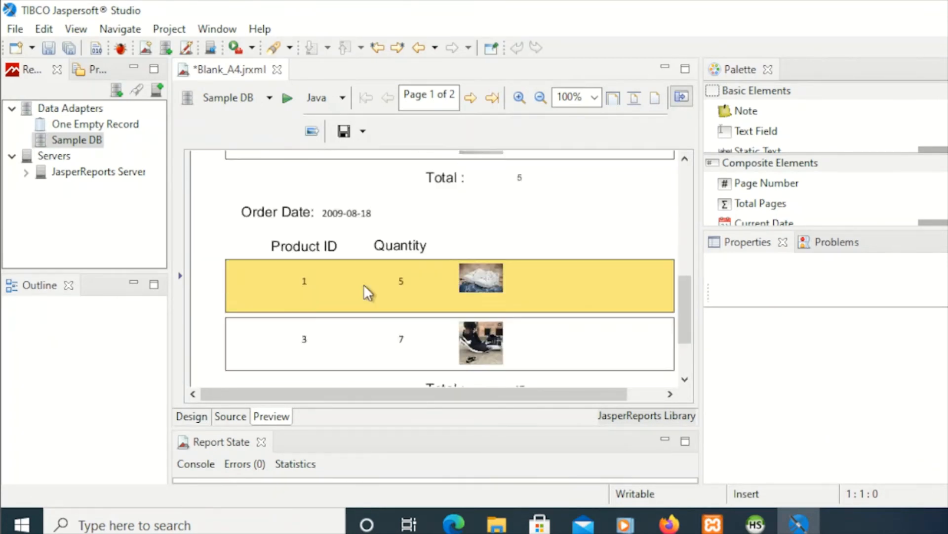
{"action": "scroll", "coordinate": [364, 290], "scroll_direction": "down", "scroll_amount": 1}
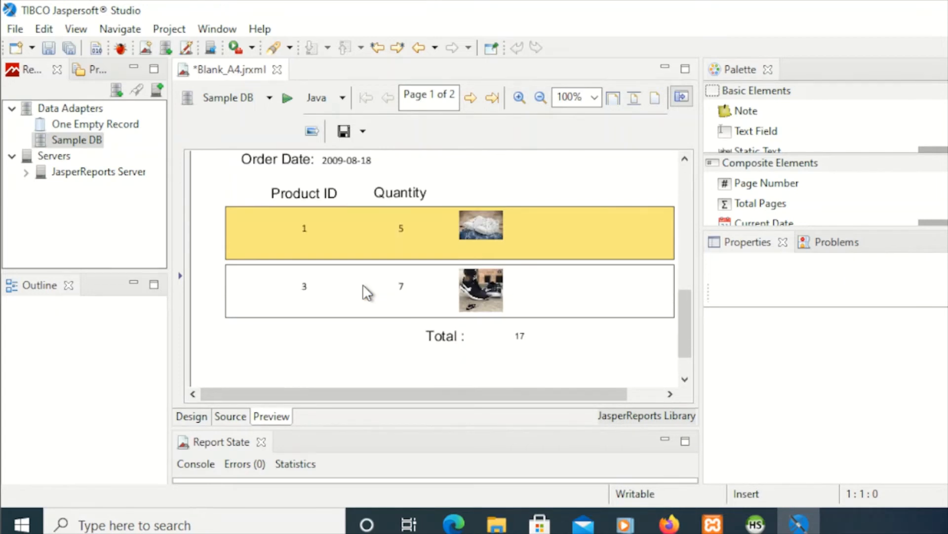
{"action": "scroll", "coordinate": [364, 286], "scroll_direction": "up", "scroll_amount": 3}
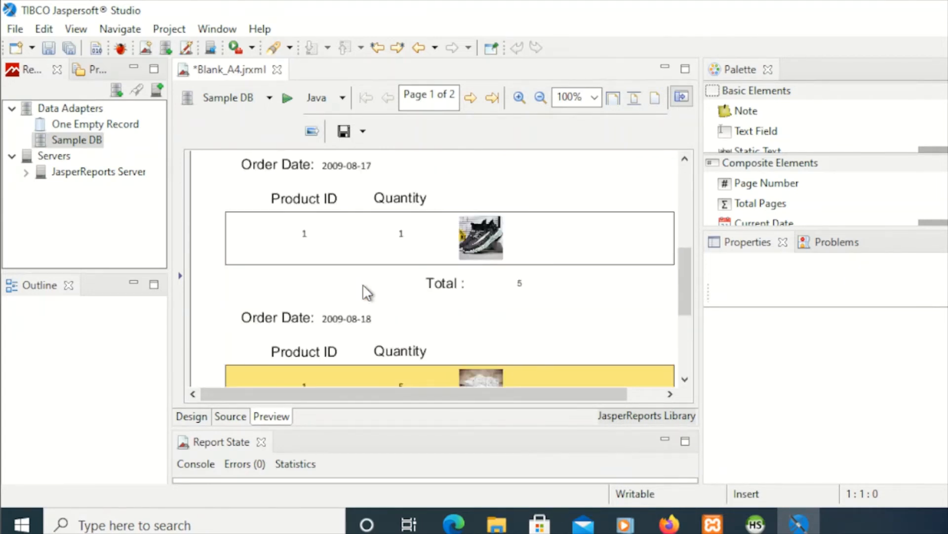
{"action": "scroll", "coordinate": [364, 286], "scroll_direction": "up", "scroll_amount": 2}
{"action": "scroll", "coordinate": [363, 286], "scroll_direction": "up", "scroll_amount": 2}
{"action": "scroll", "coordinate": [363, 287], "scroll_direction": "down", "scroll_amount": 2}
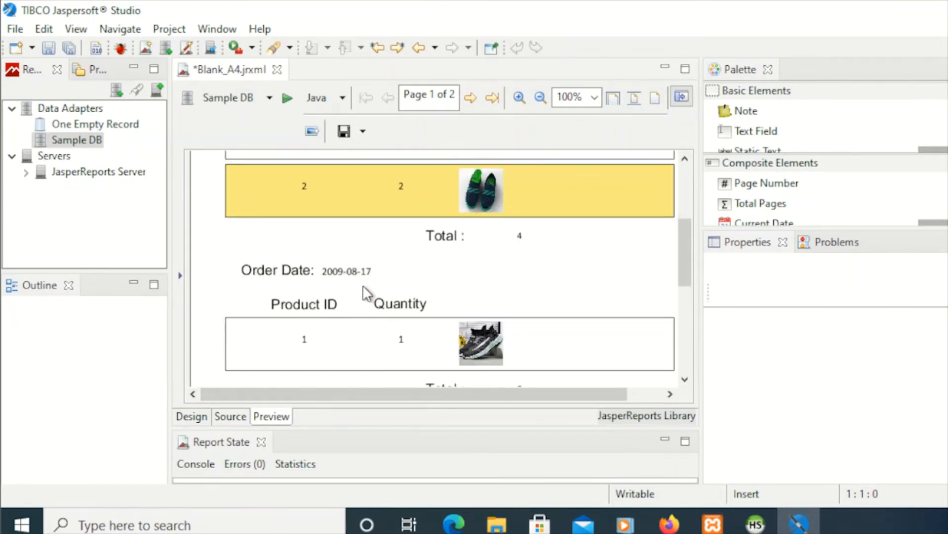
{"action": "scroll", "coordinate": [363, 287], "scroll_direction": "up", "scroll_amount": 2}
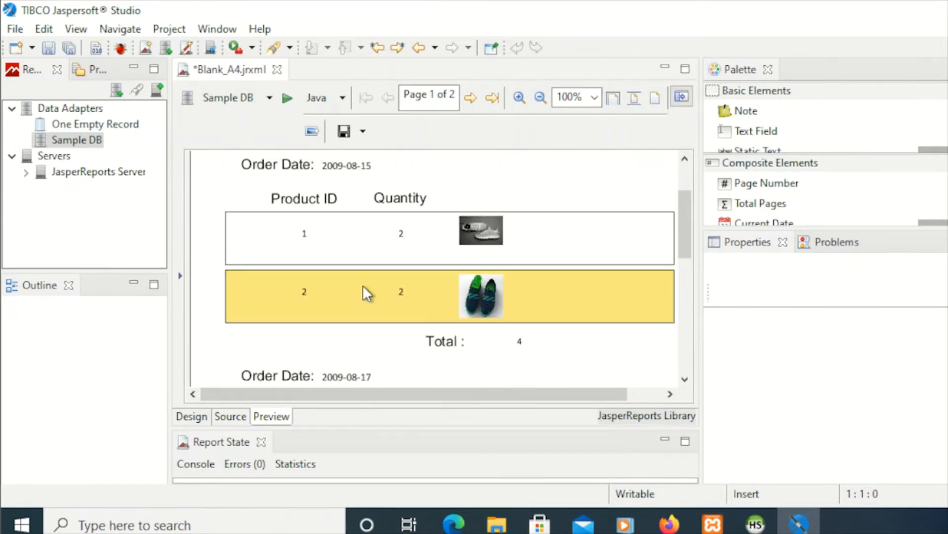
- Return to the report design and add the Column Footer band to the report
{"action": "left_click", "coordinate": [200, 418]}
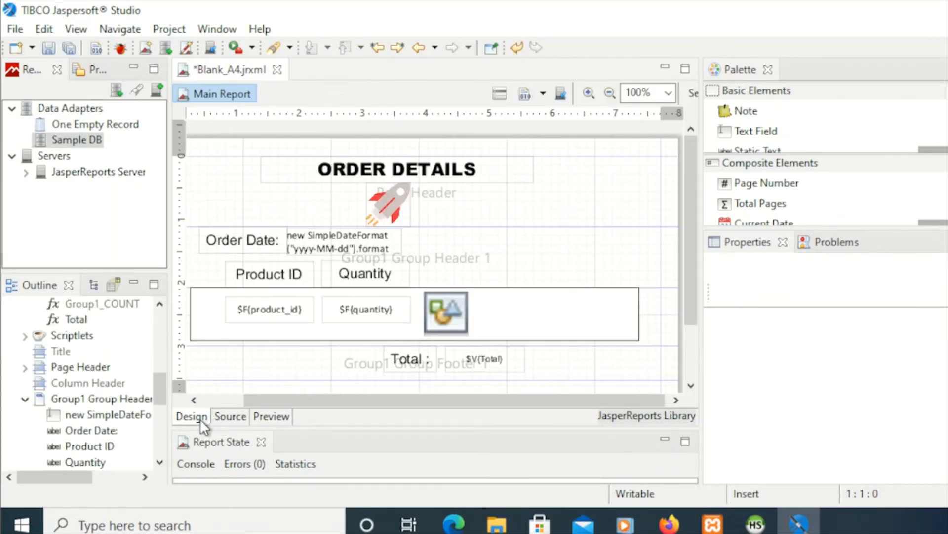
{"action": "scroll", "coordinate": [499, 275], "scroll_direction": "down", "scroll_amount": 1}
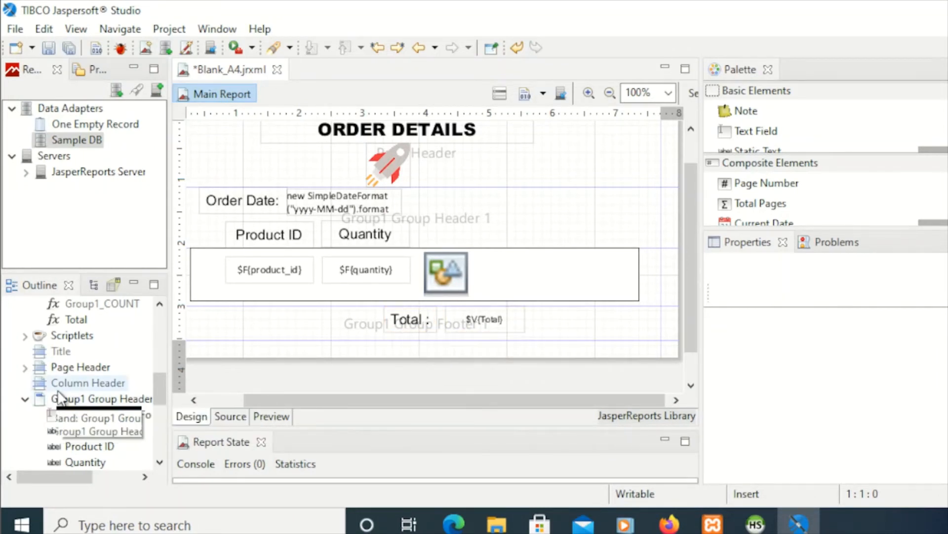
{"action": "scroll", "coordinate": [99, 393], "scroll_direction": "down", "scroll_amount": 4}
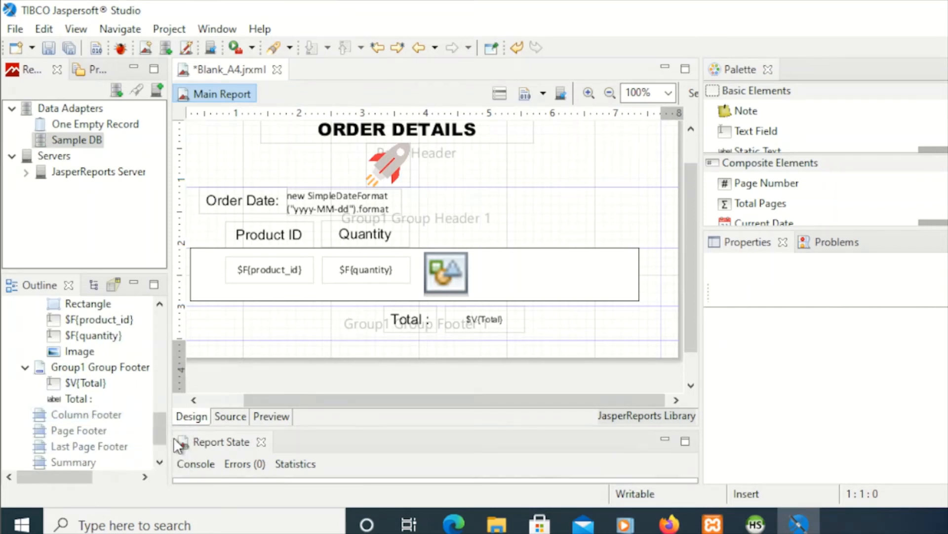
{"action": "left_click", "coordinate": [95, 413]}
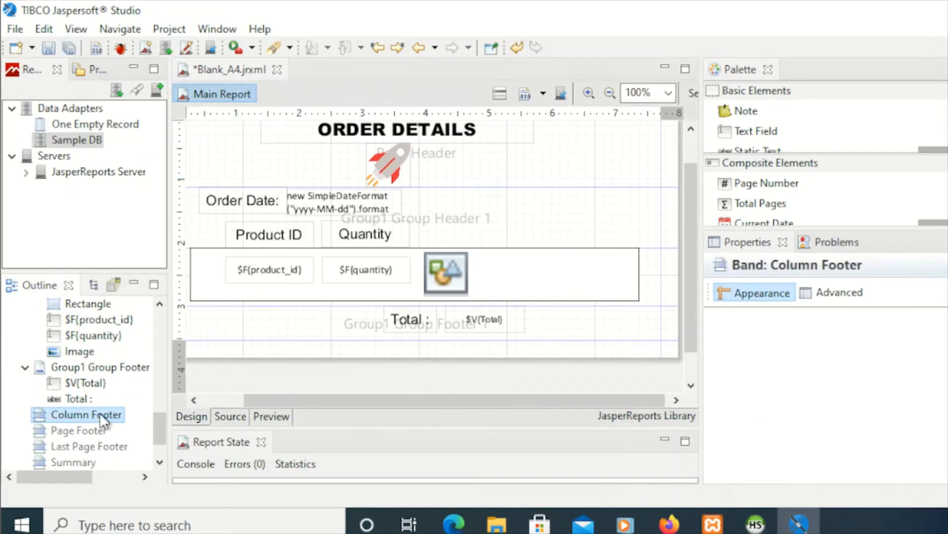
{"action": "right_click", "coordinate": [100, 412]}
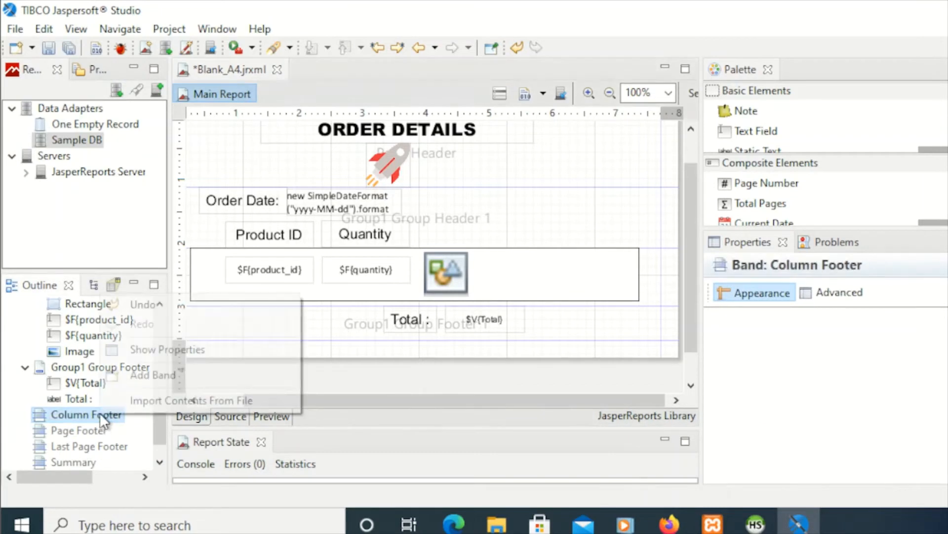
{"action": "left_click", "coordinate": [140, 369]}
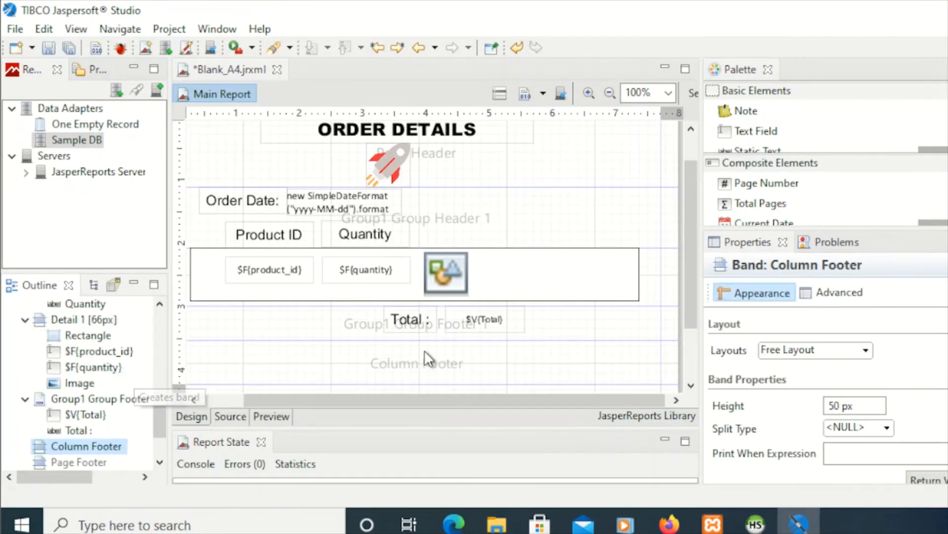
- Move the Total label and the $V{Total} field together from the Group1 footer into the Column Footer band, with the label at x 120 px, y 1 px
{"action": "scroll", "coordinate": [424, 350], "scroll_direction": "down", "scroll_amount": 2}
{"action": "left_click", "coordinate": [409, 280]}
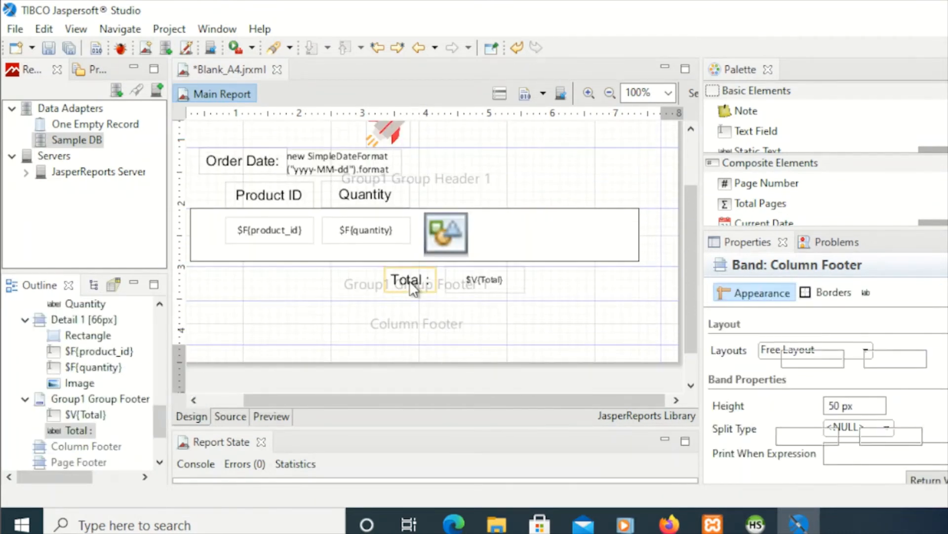
{"action": "left_click", "coordinate": [487, 279], "text": "shift"}
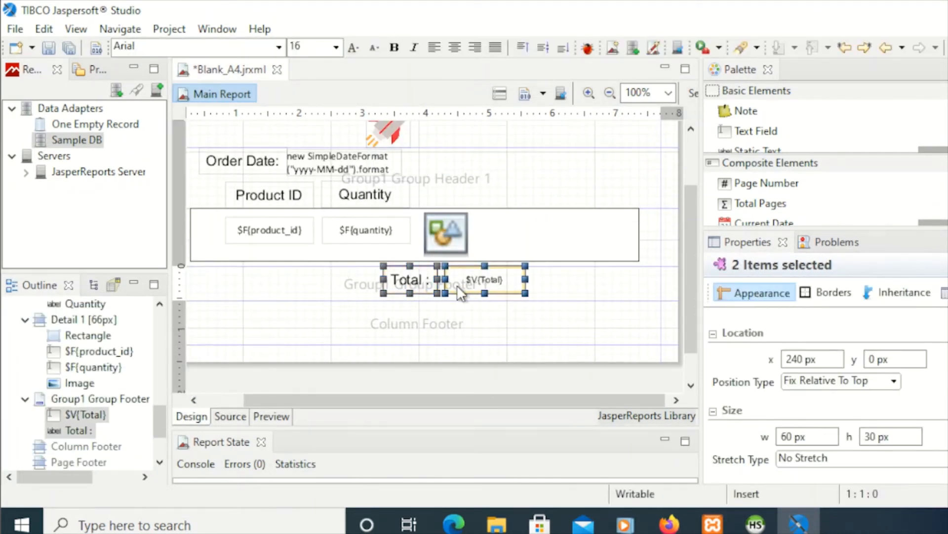
{"action": "left_click_drag", "start_coordinate": [398, 285], "coordinate": [288, 317]}
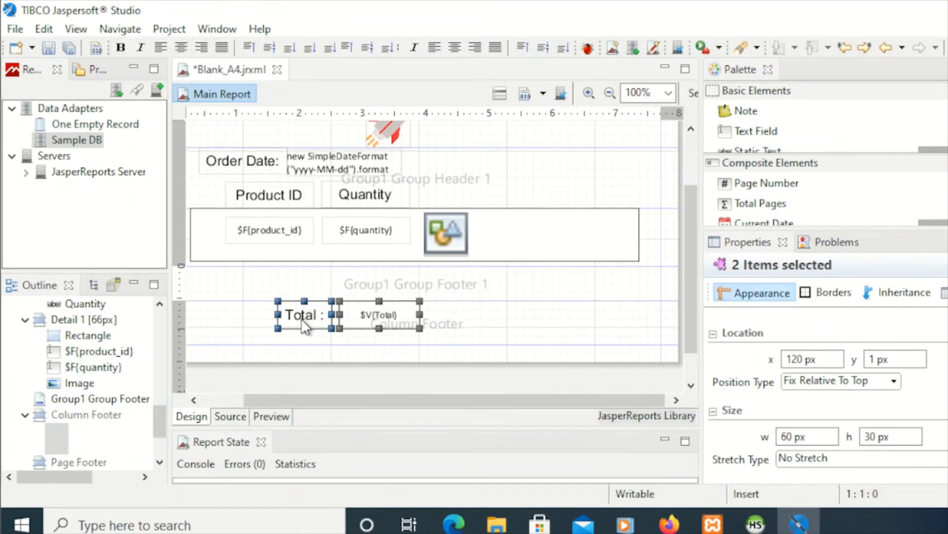
- Change the Column Footer label's text to "Overall Total :" and widen it to 100 px, starting at x 80 px
{"action": "double_click", "coordinate": [303, 315]}
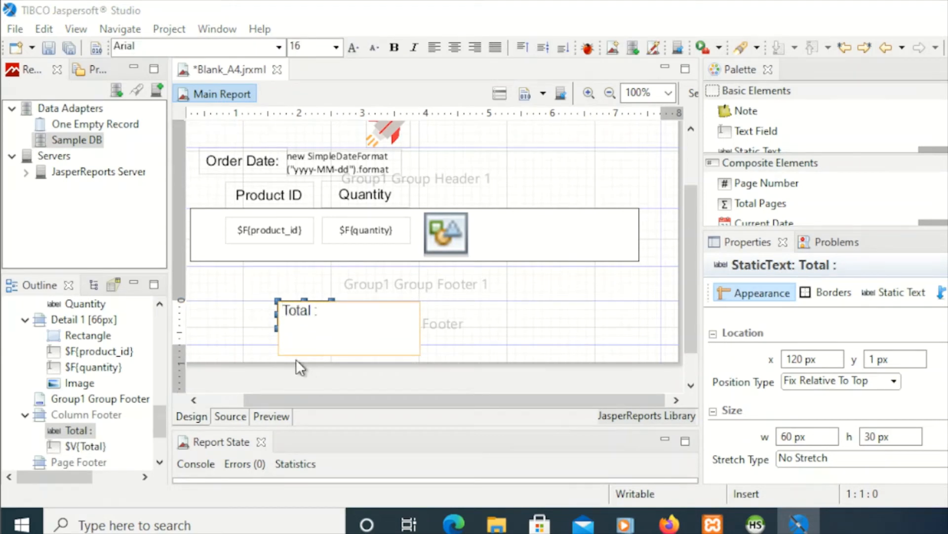
{"action": "type", "text": "Over"}
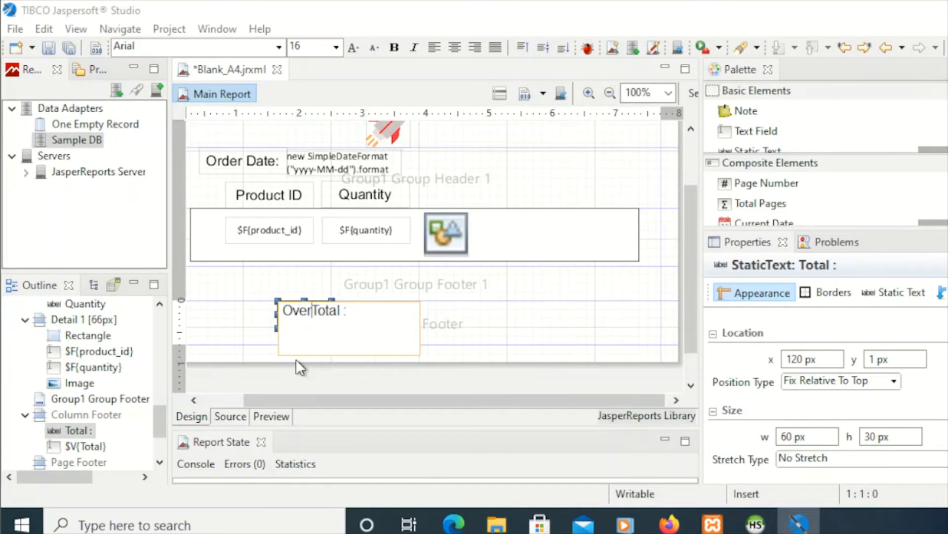
{"action": "type", "text": "all"}
{"action": "left_click", "coordinate": [443, 320]}
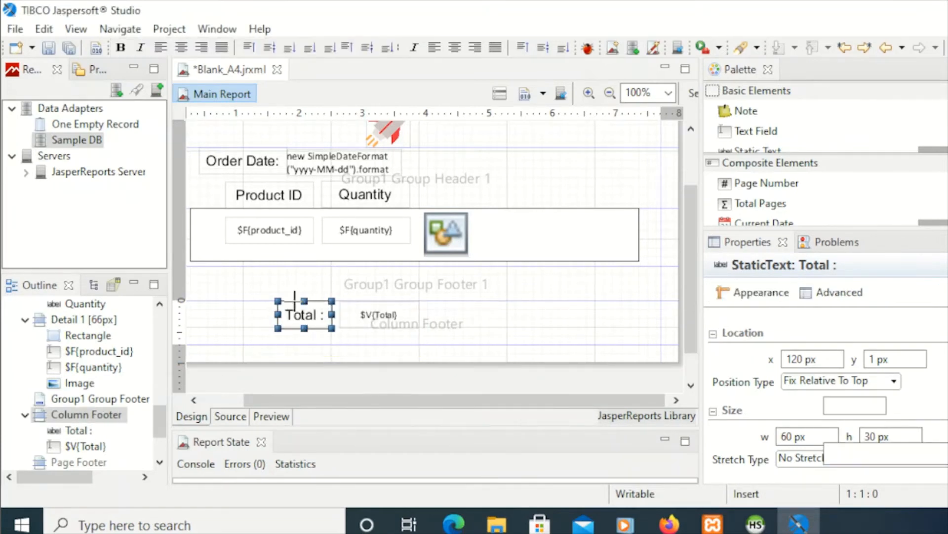
{"action": "left_click", "coordinate": [291, 324]}
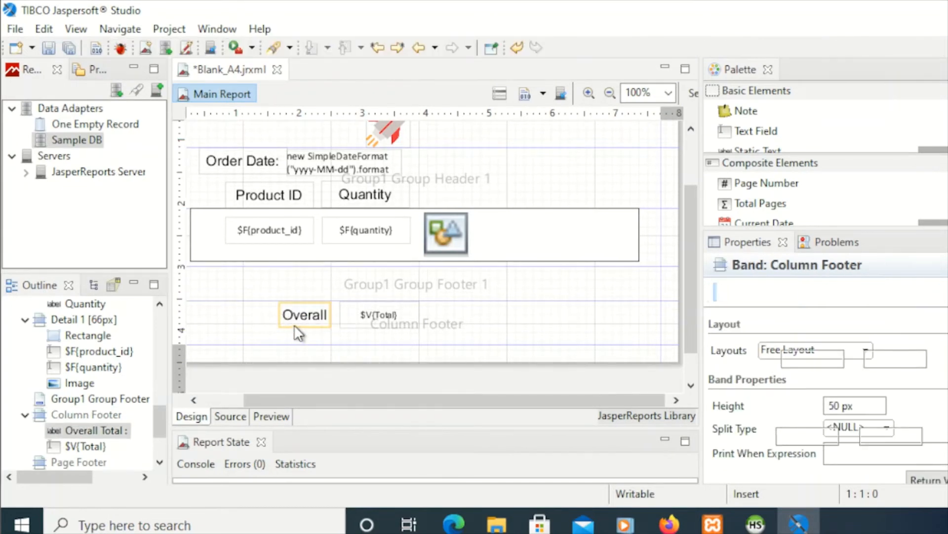
{"action": "left_click_drag", "start_coordinate": [277, 328], "coordinate": [242, 320]}
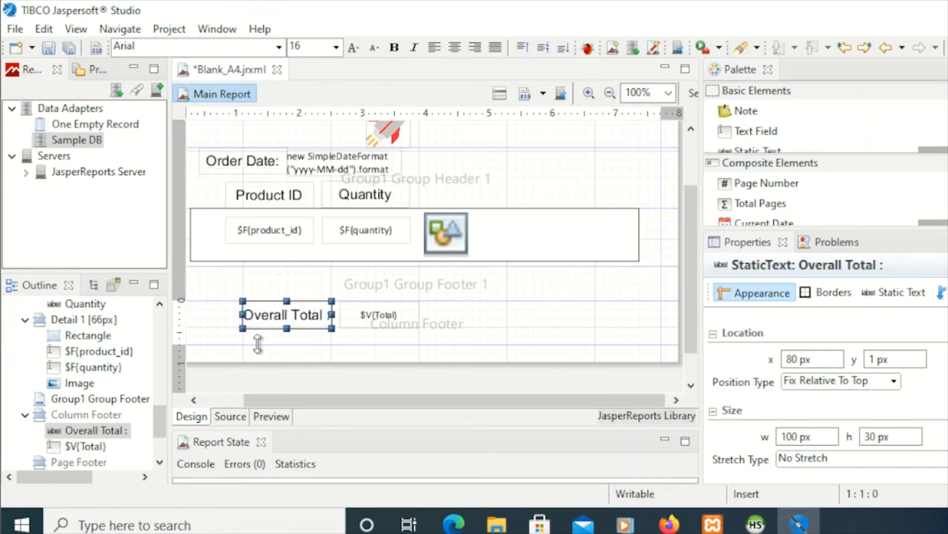
- Nudge the $V{Total} field in the Column Footer band closer to its label, to x 186 px
{"action": "left_click", "coordinate": [395, 322]}
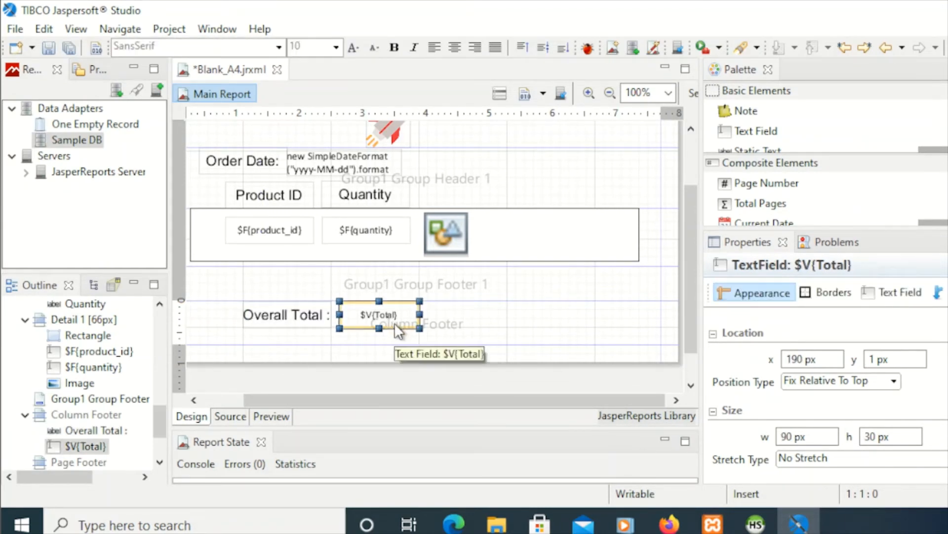
{"action": "key", "text": "Left"}
{"action": "key", "text": "Left"}
{"action": "key", "text": "Left"}
{"action": "key", "text": "Left"}
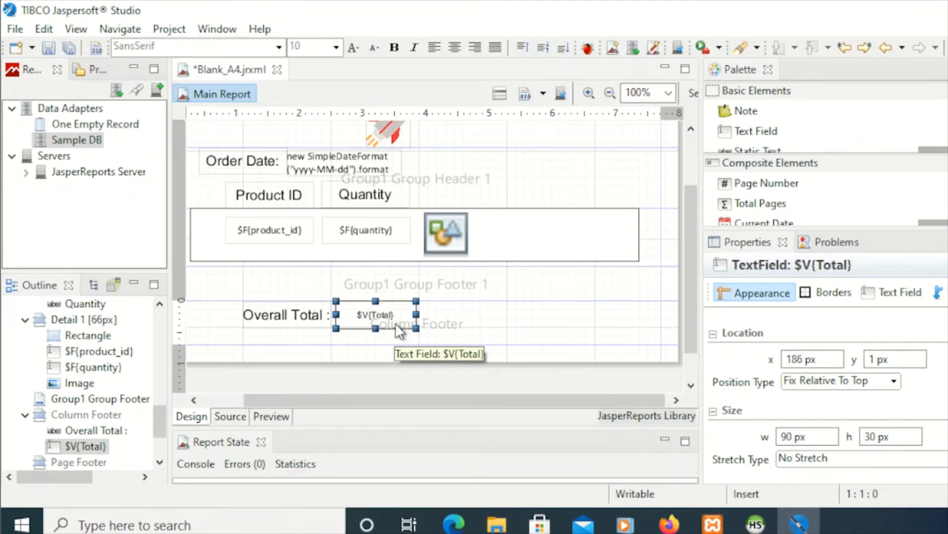
- Preview the report and examine the overall total at the page end and the space below each order date group
{"action": "left_click", "coordinate": [284, 416]}
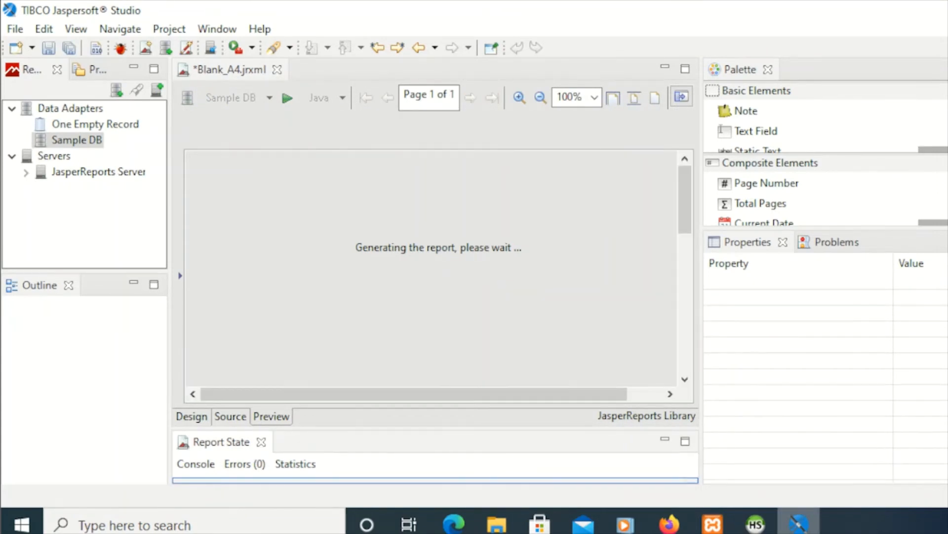
{"action": "mouse_move", "coordinate": [798, 523]}
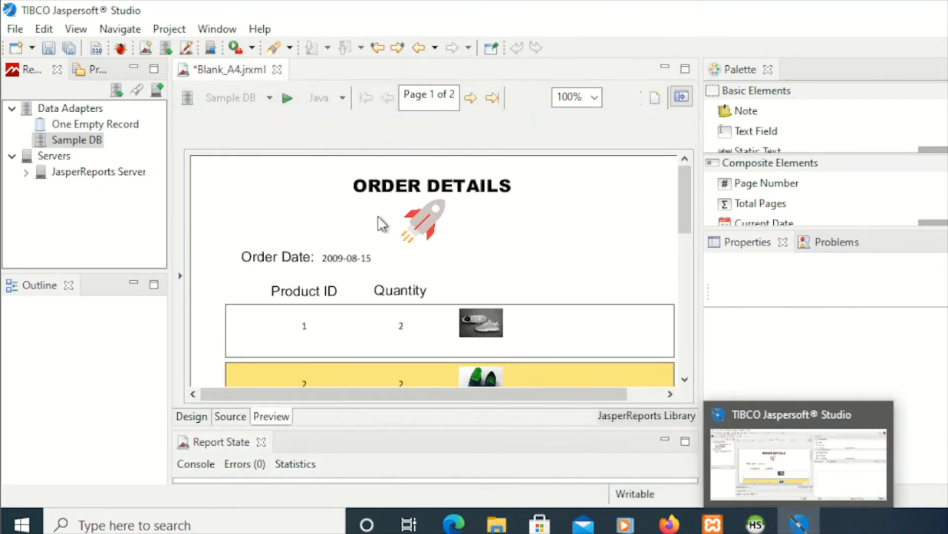
{"action": "scroll", "coordinate": [596, 268], "scroll_direction": "down", "scroll_amount": 10}
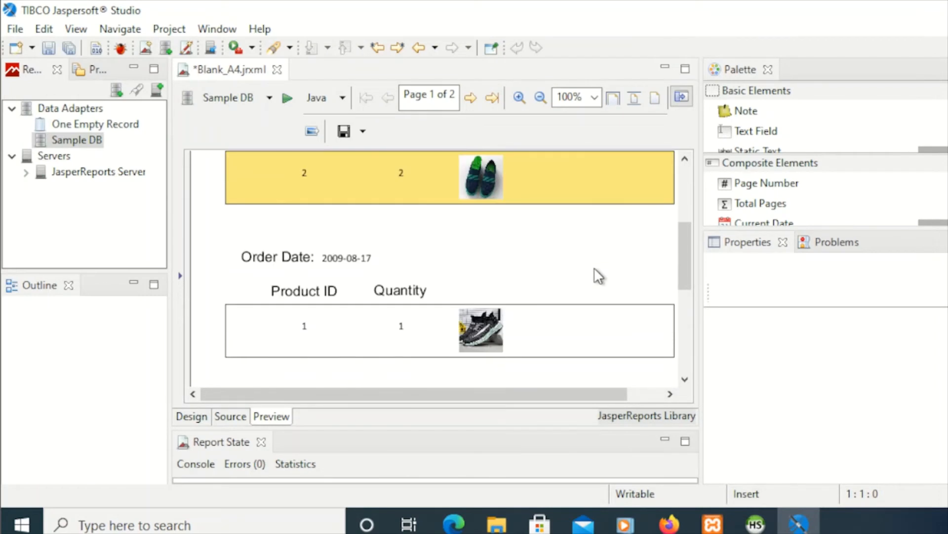
{"action": "scroll", "coordinate": [598, 275], "scroll_direction": "down", "scroll_amount": 1}
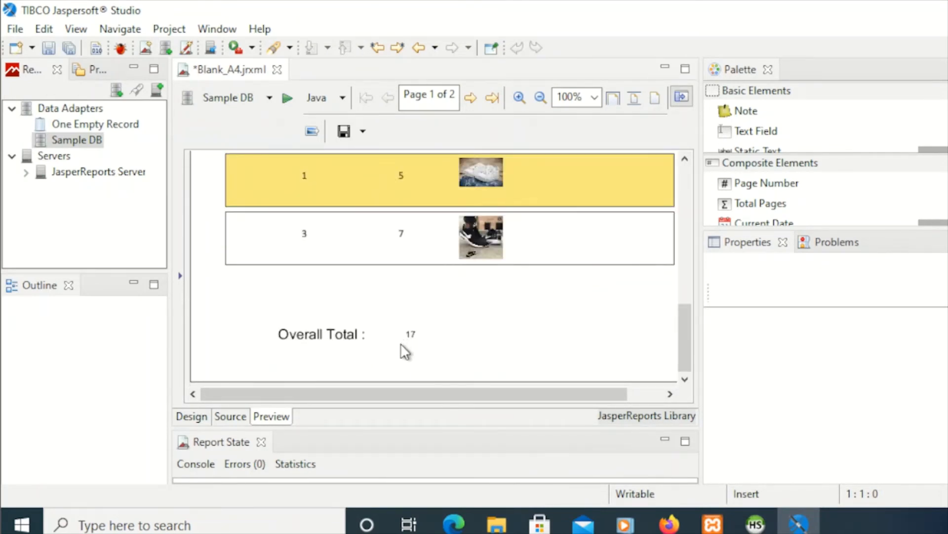
{"action": "scroll", "coordinate": [400, 345], "scroll_direction": "up", "scroll_amount": 10}
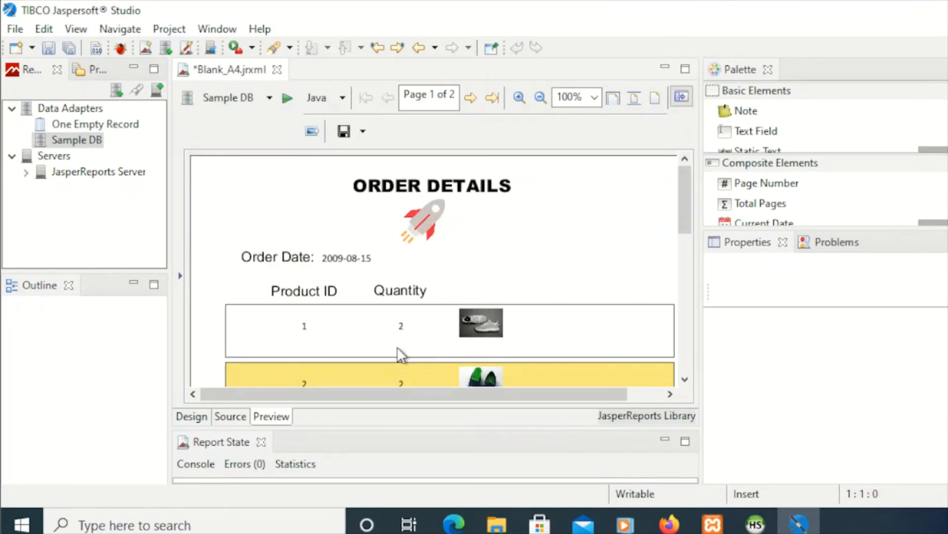
{"action": "scroll", "coordinate": [398, 347], "scroll_direction": "down", "scroll_amount": 2}
{"action": "scroll", "coordinate": [399, 355], "scroll_direction": "down", "scroll_amount": 5}
{"action": "scroll", "coordinate": [399, 357], "scroll_direction": "up", "scroll_amount": 5}
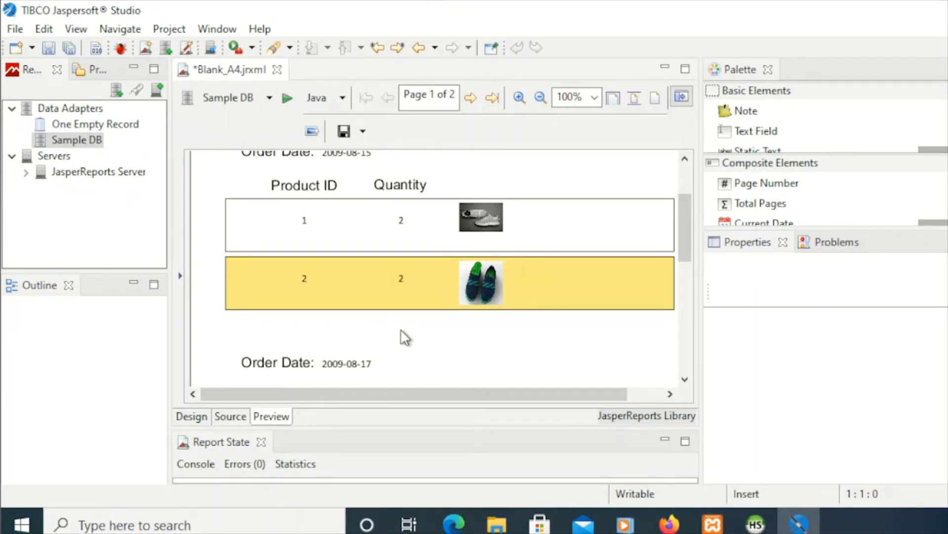
- Return to the report design and create a new variable under the report's Variables
{"action": "left_click", "coordinate": [194, 419]}
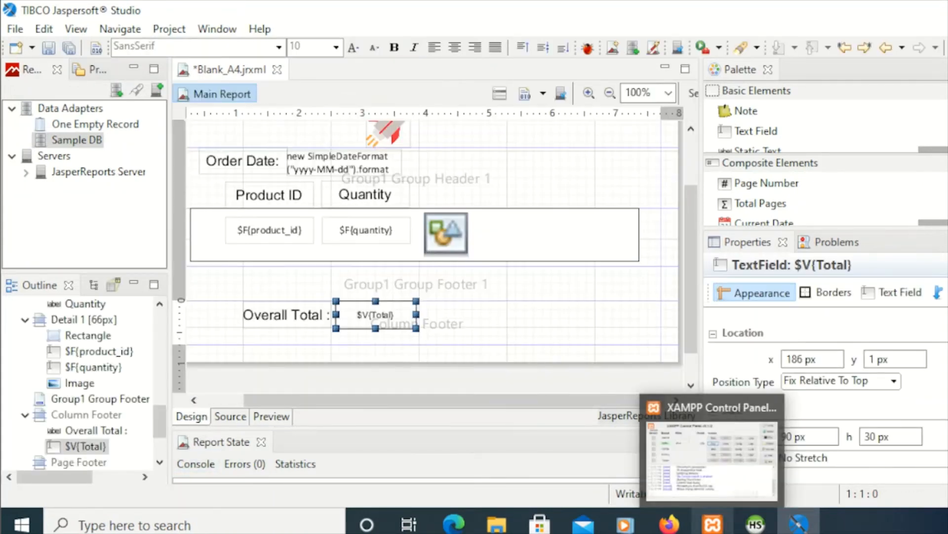
{"action": "scroll", "coordinate": [123, 393], "scroll_direction": "up", "scroll_amount": 7}
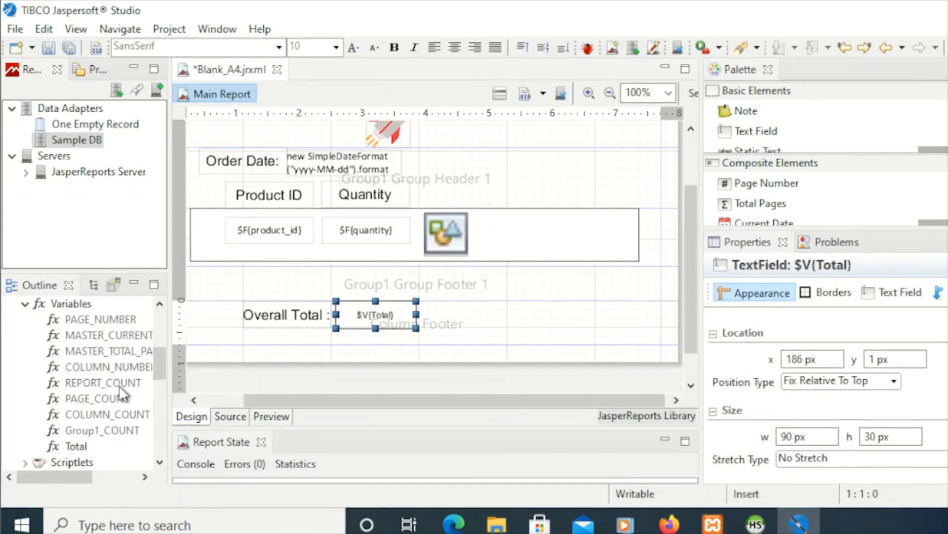
{"action": "scroll", "coordinate": [119, 387], "scroll_direction": "down", "scroll_amount": 1}
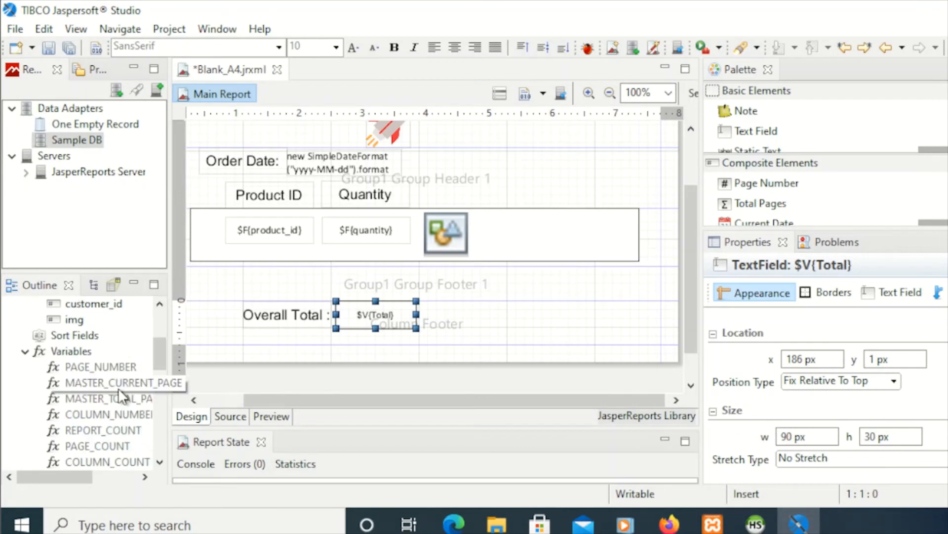
{"action": "left_click", "coordinate": [76, 352]}
{"action": "left_click", "coordinate": [78, 352]}
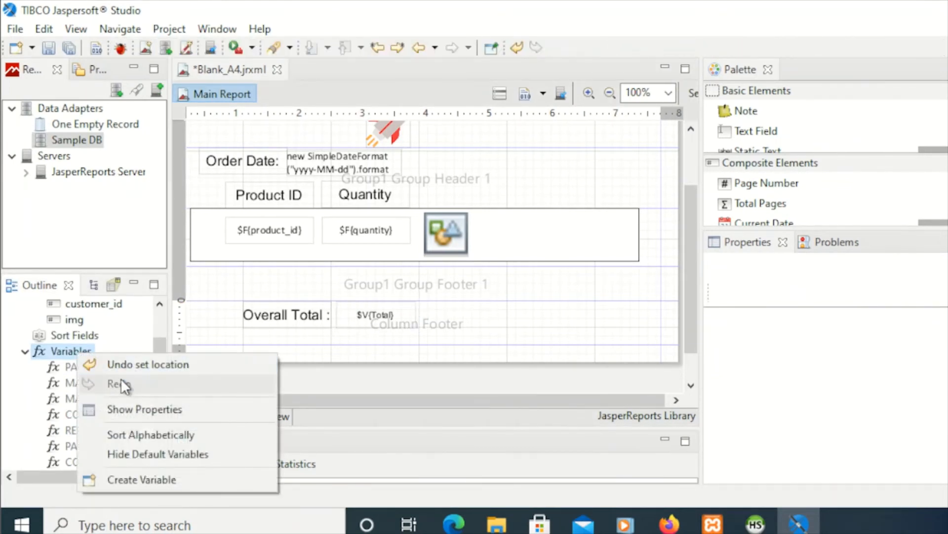
{"action": "left_click", "coordinate": [124, 481]}
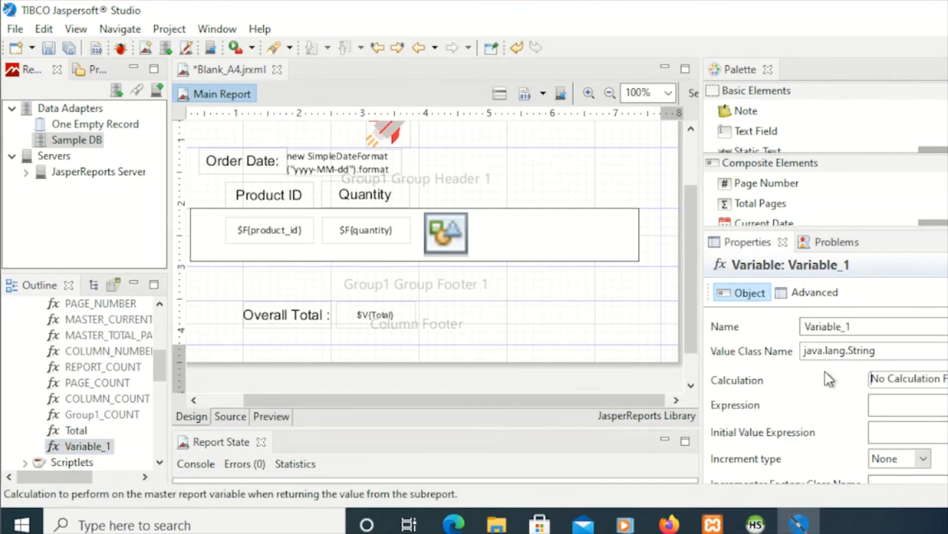
- Rename the new variable as Group Total and set its value class to java.lang.Integer
{"action": "double_click", "coordinate": [869, 325]}
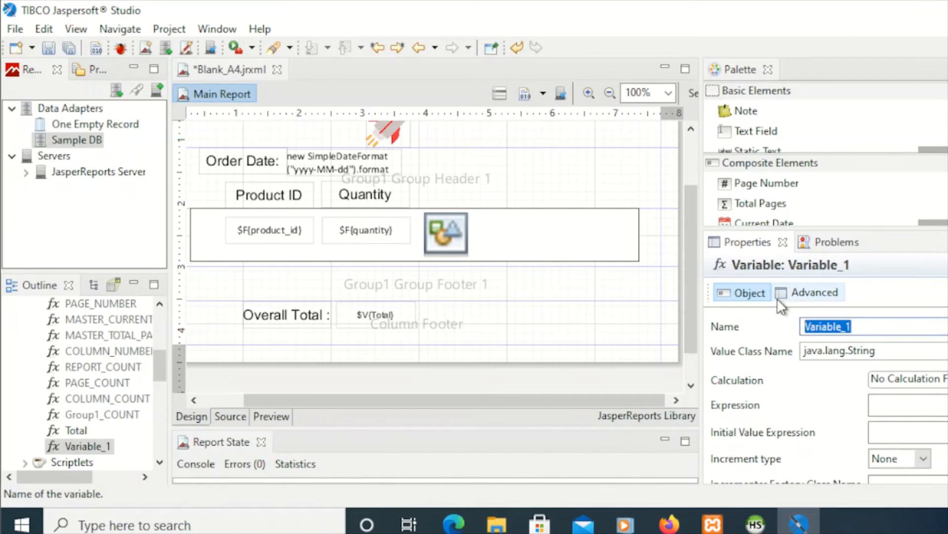
{"action": "type", "text": "Group Total"}
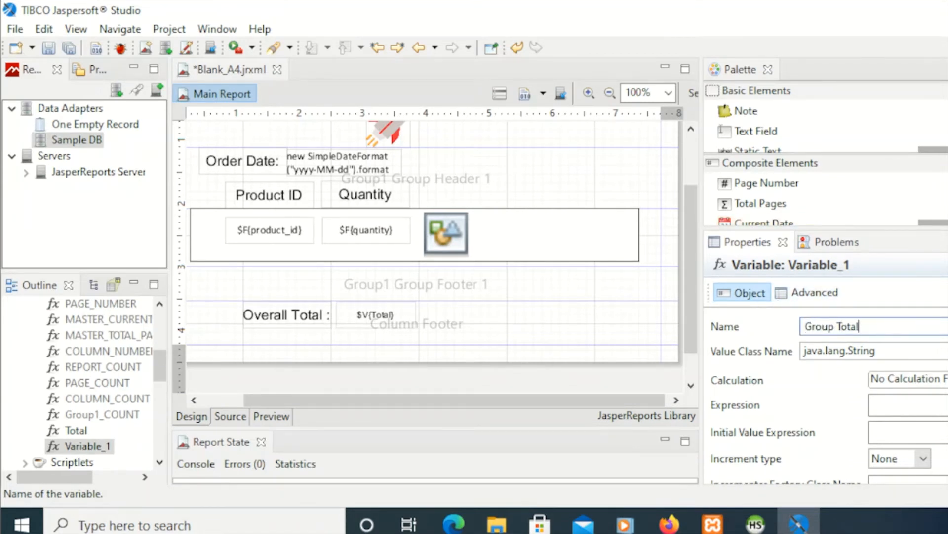
{"action": "left_click", "coordinate": [945, 351]}
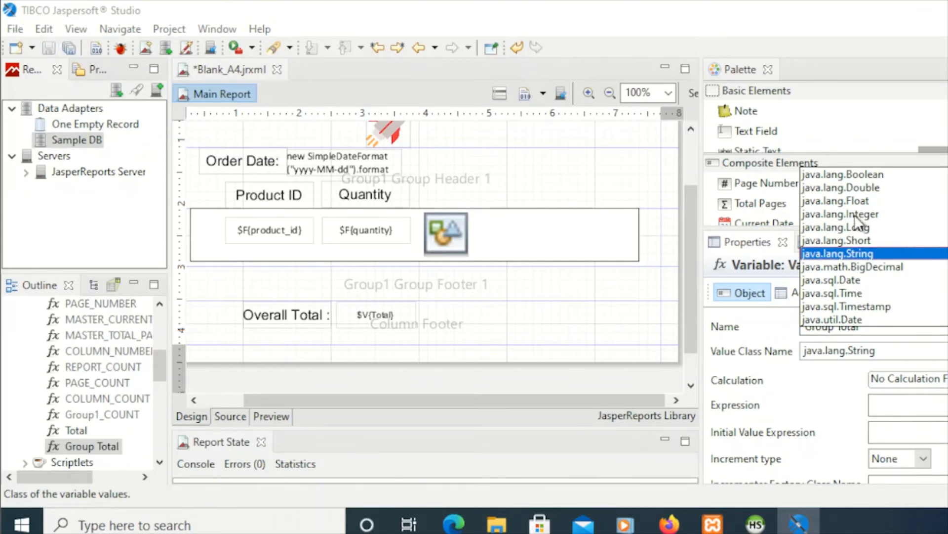
{"action": "left_click", "coordinate": [840, 218]}
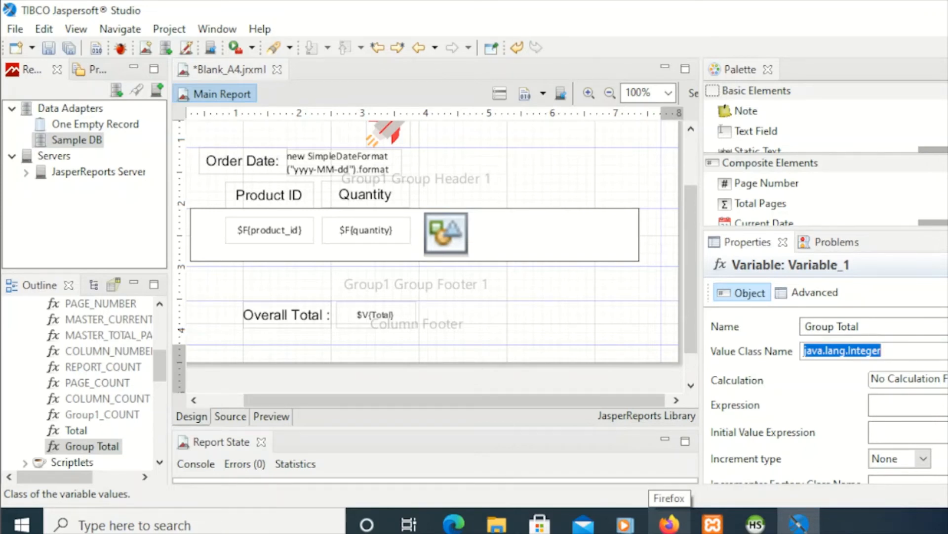
- Set the Group Total variable's calculation to Sum with the expression $F{quantity}
{"action": "left_click", "coordinate": [908, 379]}
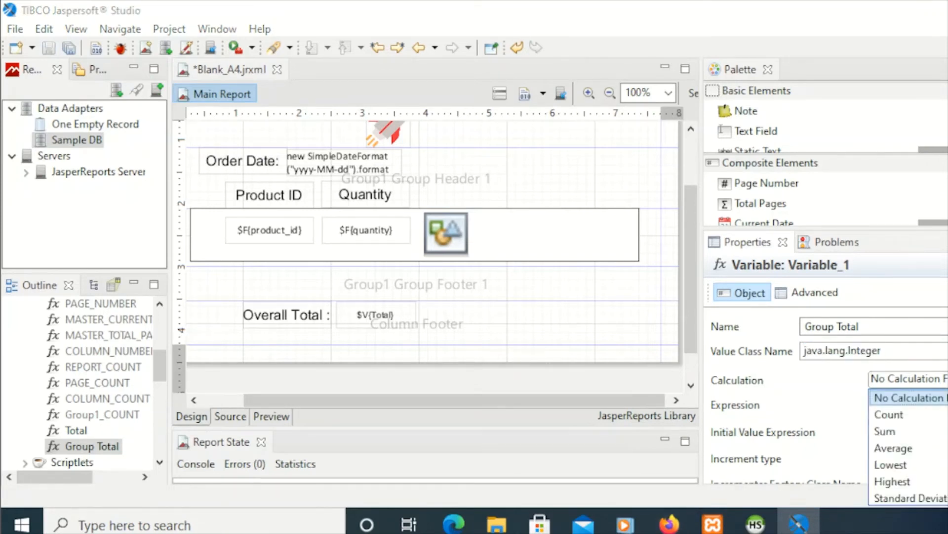
{"action": "left_click", "coordinate": [895, 435]}
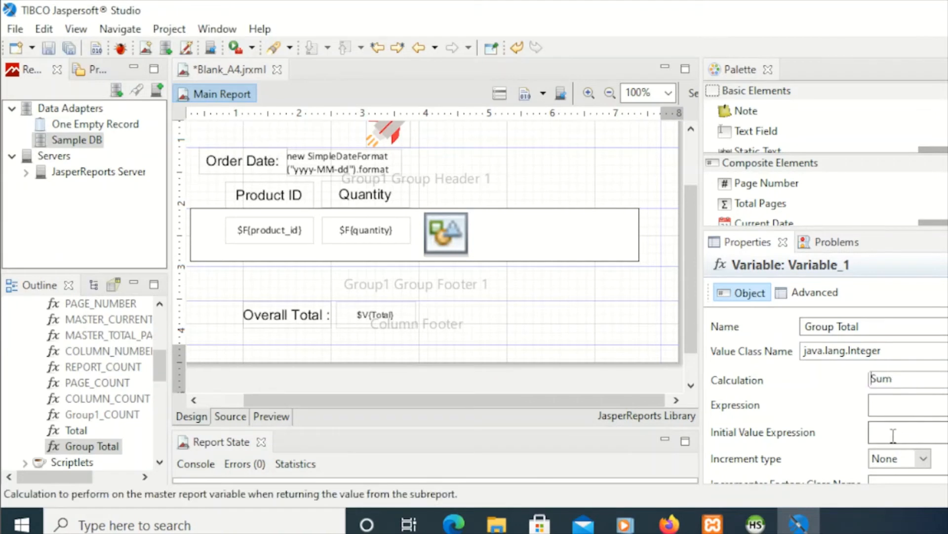
{"action": "mouse_move", "coordinate": [756, 523]}
{"action": "left_click", "coordinate": [944, 406]}
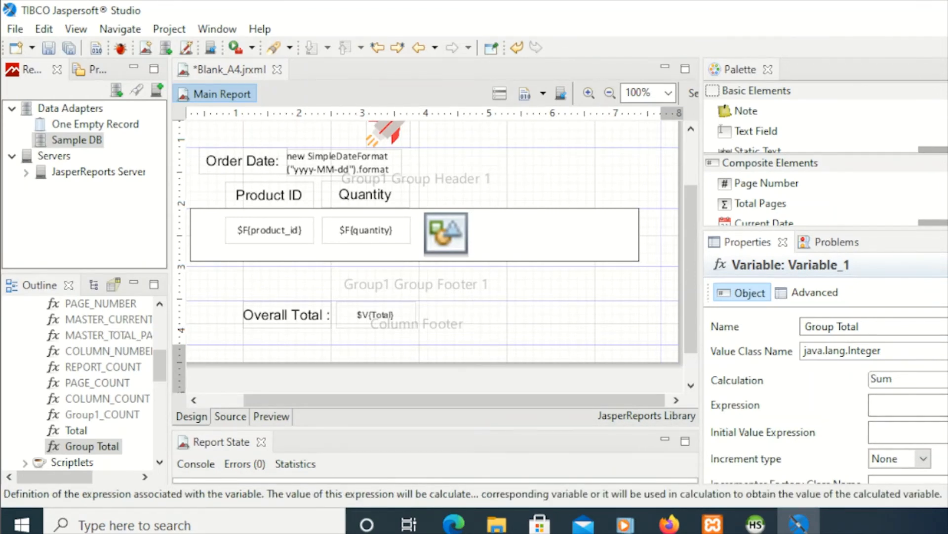
{"action": "left_click", "coordinate": [945, 405]}
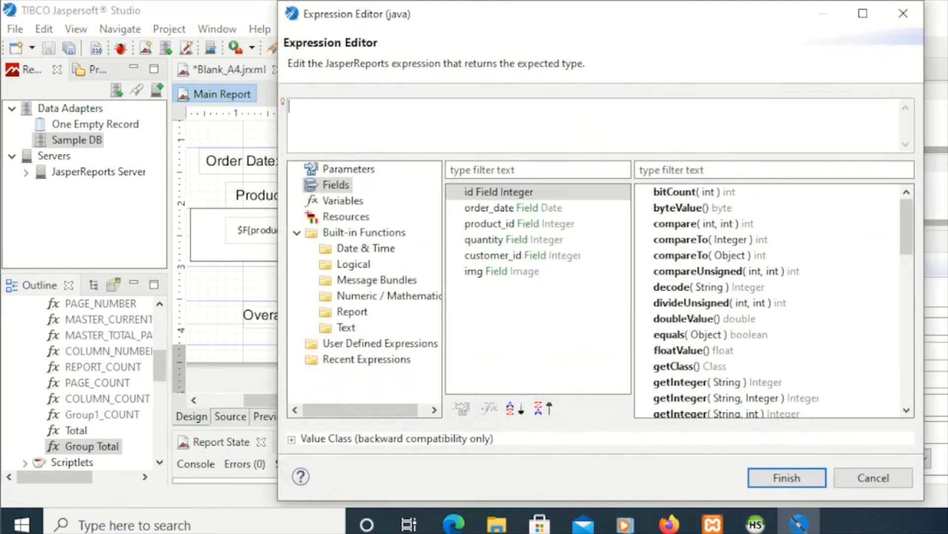
{"action": "left_click", "coordinate": [473, 241]}
{"action": "double_click", "coordinate": [472, 242]}
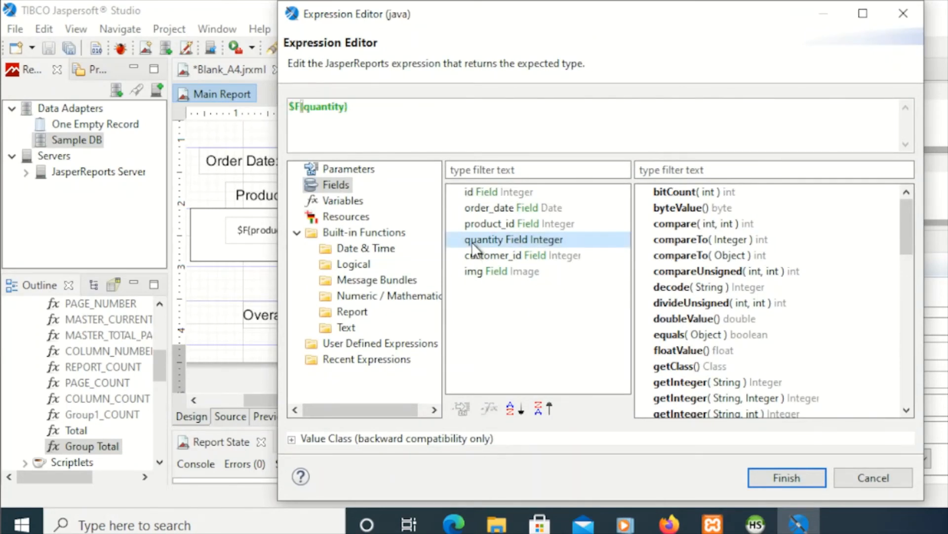
{"action": "left_click", "coordinate": [797, 476]}
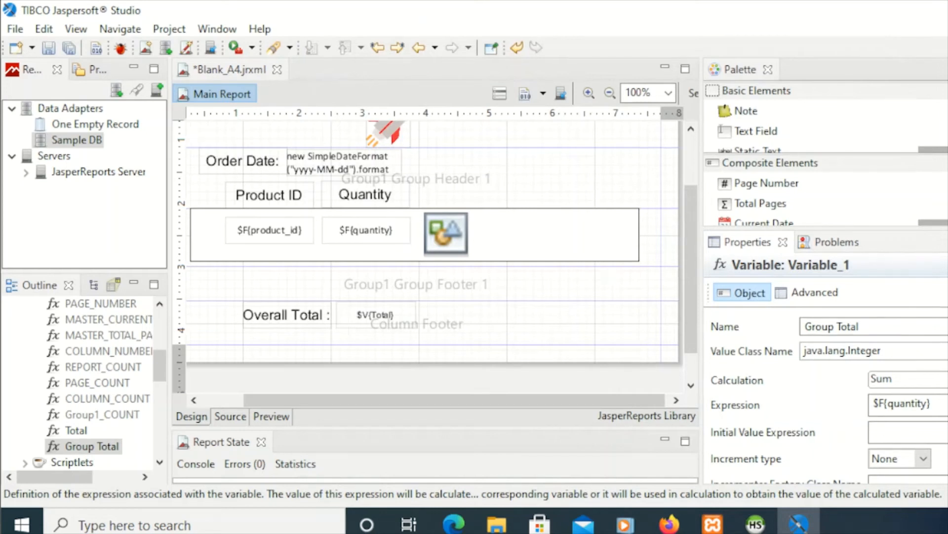
- Set the Group Total variable's initial value expression to 0
{"action": "left_click_drag", "start_coordinate": [702, 299], "coordinate": [656, 298]}
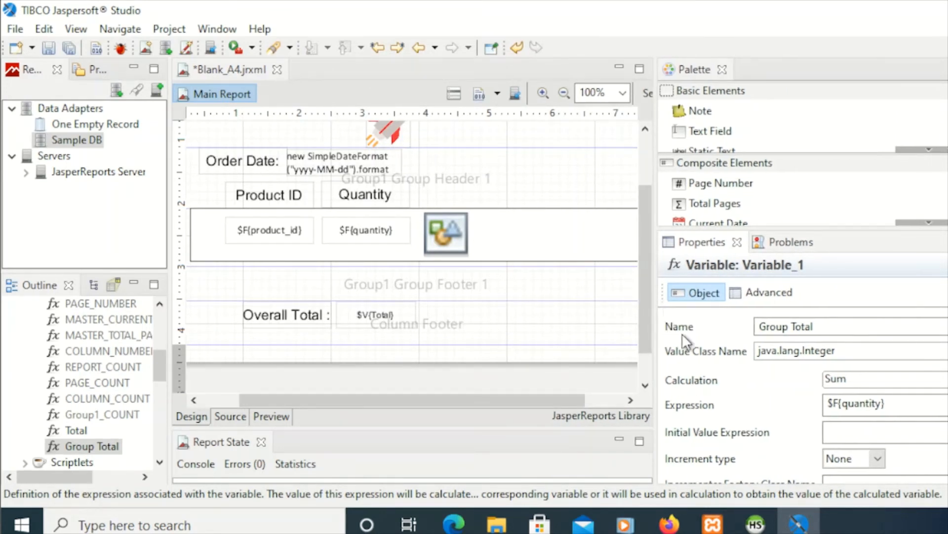
{"action": "left_click", "coordinate": [902, 430]}
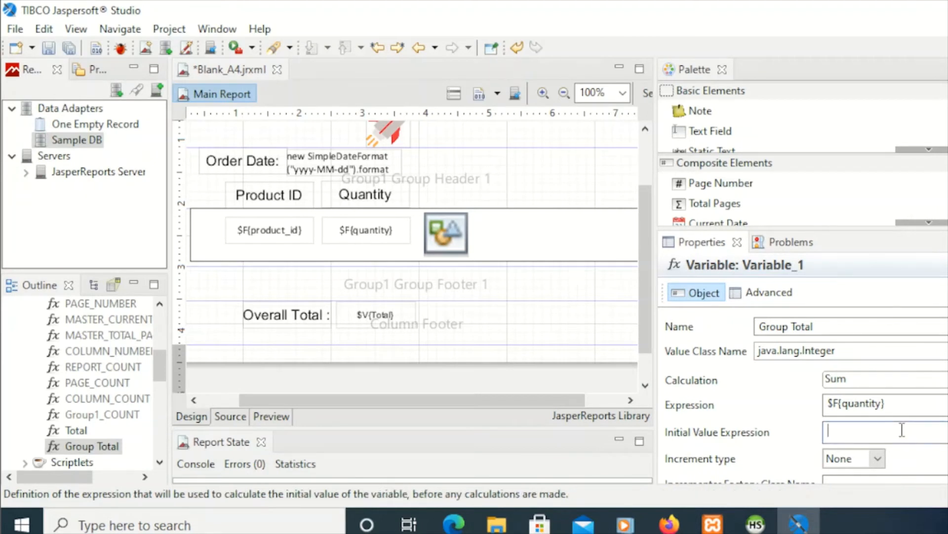
{"action": "type", "text": "0"}
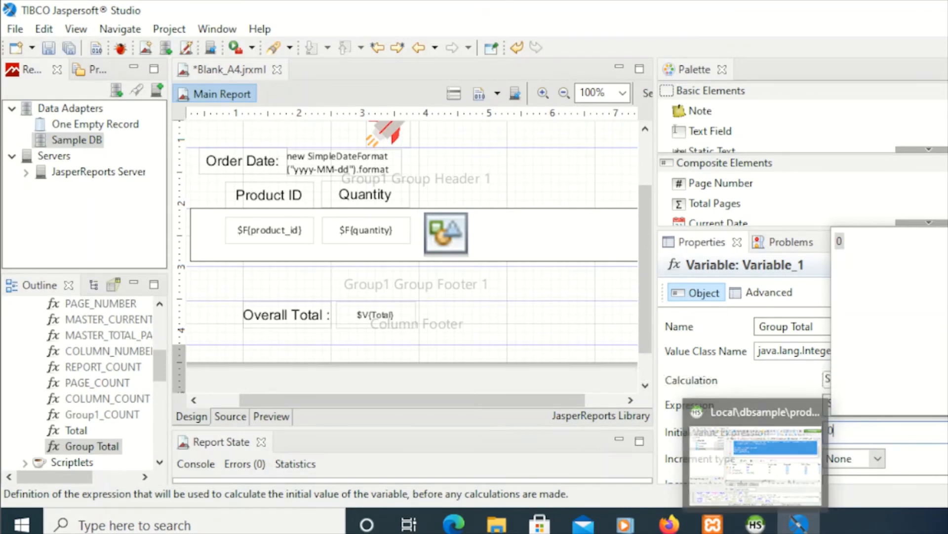
{"action": "left_click", "coordinate": [787, 382]}
- Examine the Group Total variable's reset type and increment type options and review its other settings
{"action": "scroll", "coordinate": [872, 422], "scroll_direction": "down", "scroll_amount": 3}
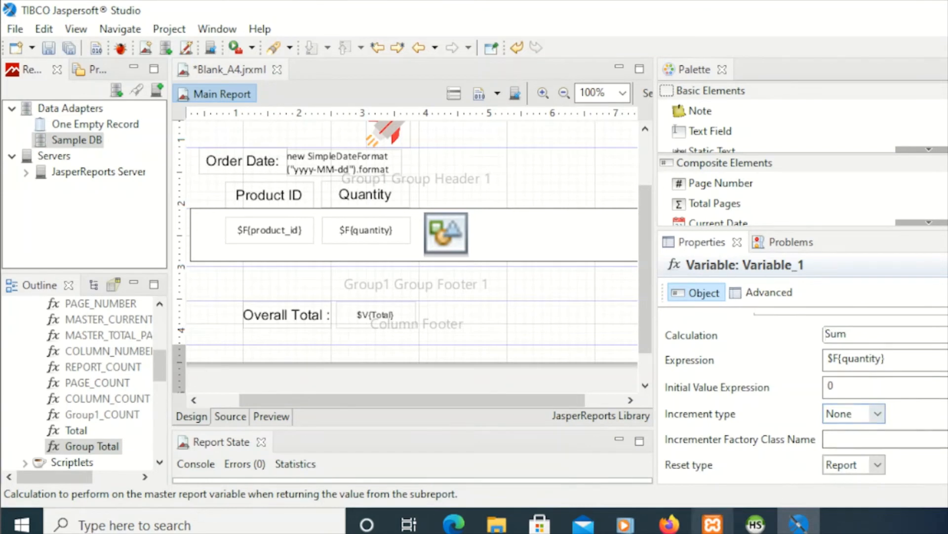
{"action": "mouse_move", "coordinate": [712, 524]}
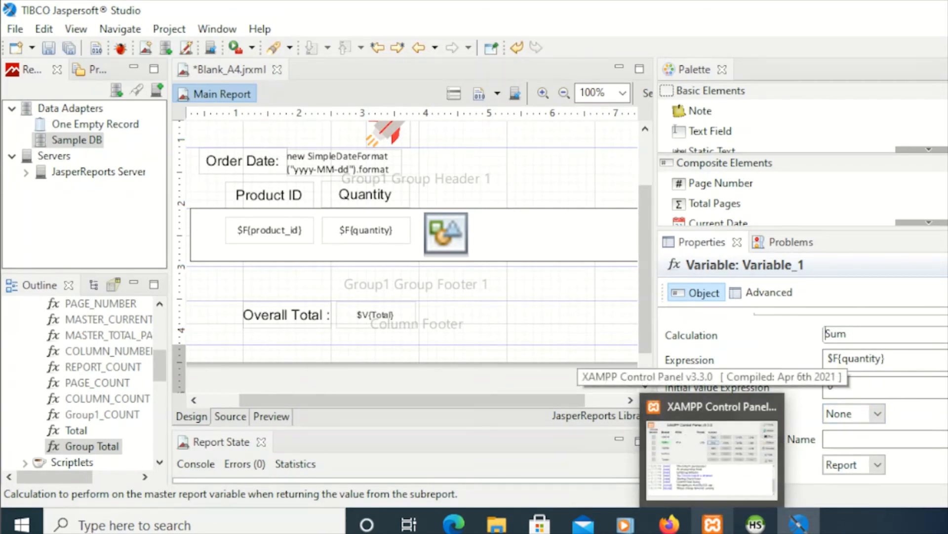
{"action": "left_click", "coordinate": [876, 467]}
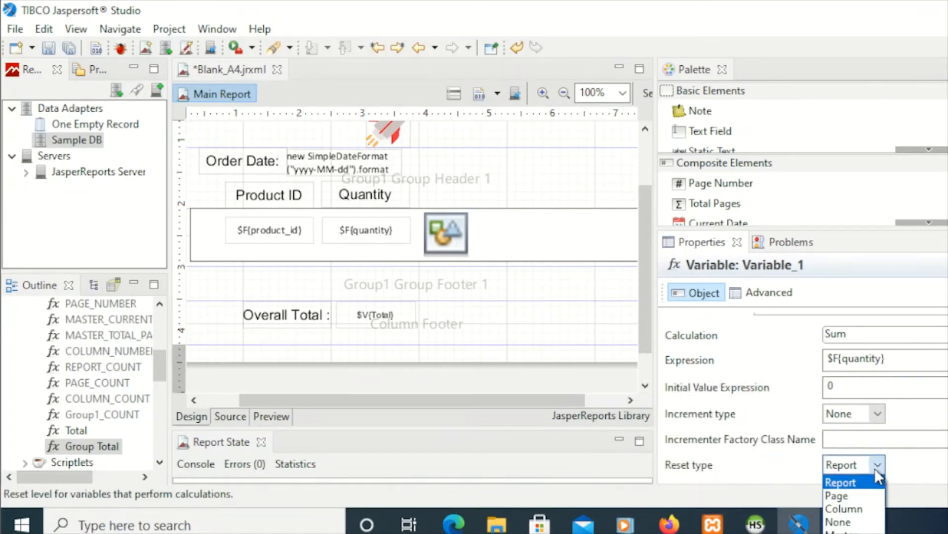
{"action": "left_click", "coordinate": [933, 465]}
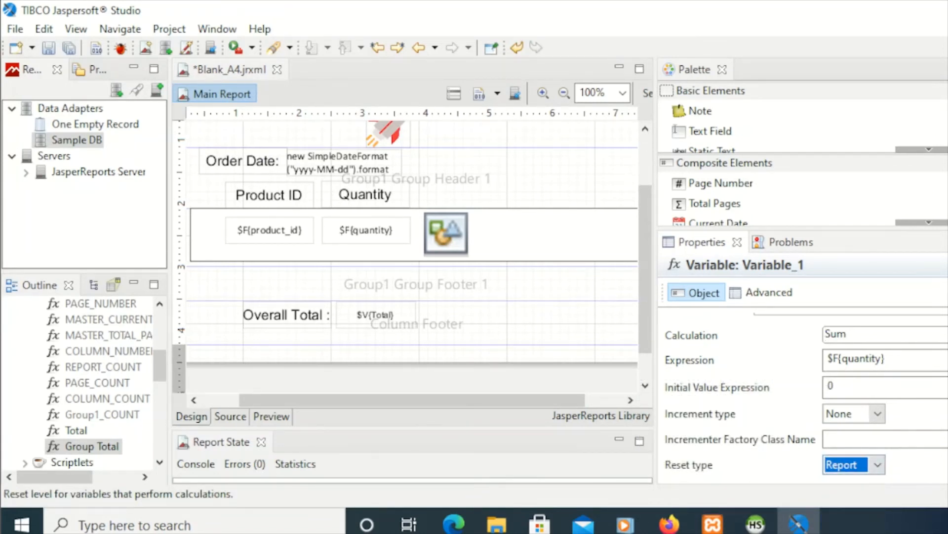
{"action": "left_click", "coordinate": [877, 464]}
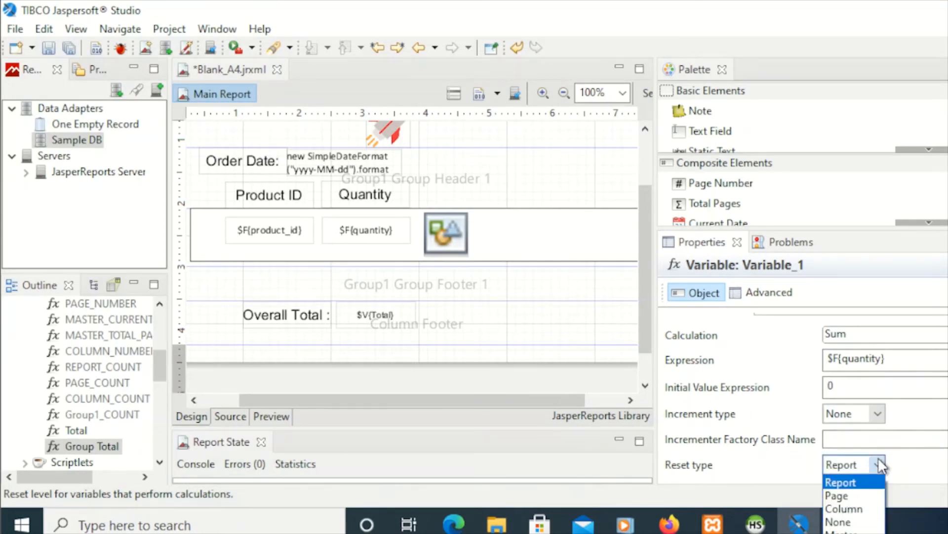
{"action": "left_click", "coordinate": [872, 533]}
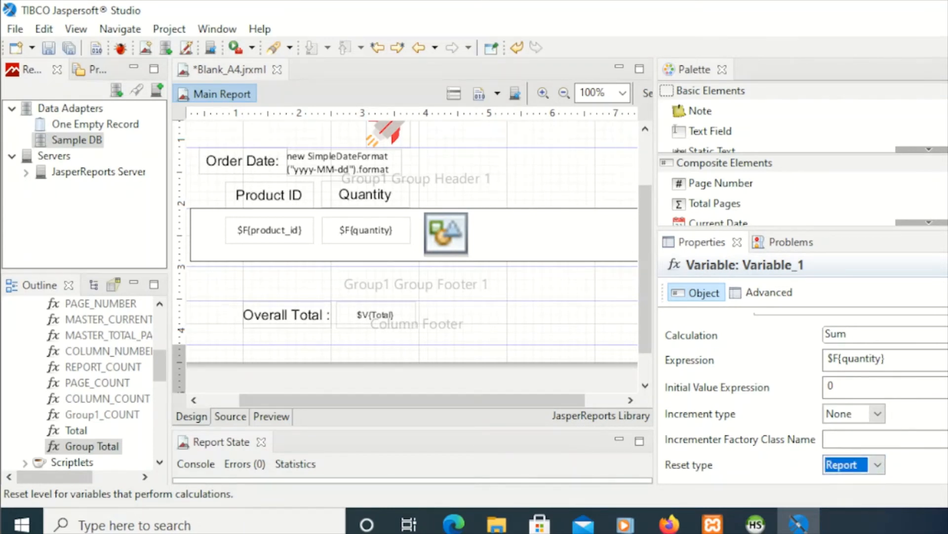
{"action": "scroll", "coordinate": [807, 399], "scroll_direction": "up", "scroll_amount": 2}
{"action": "scroll", "coordinate": [806, 398], "scroll_direction": "down", "scroll_amount": 2}
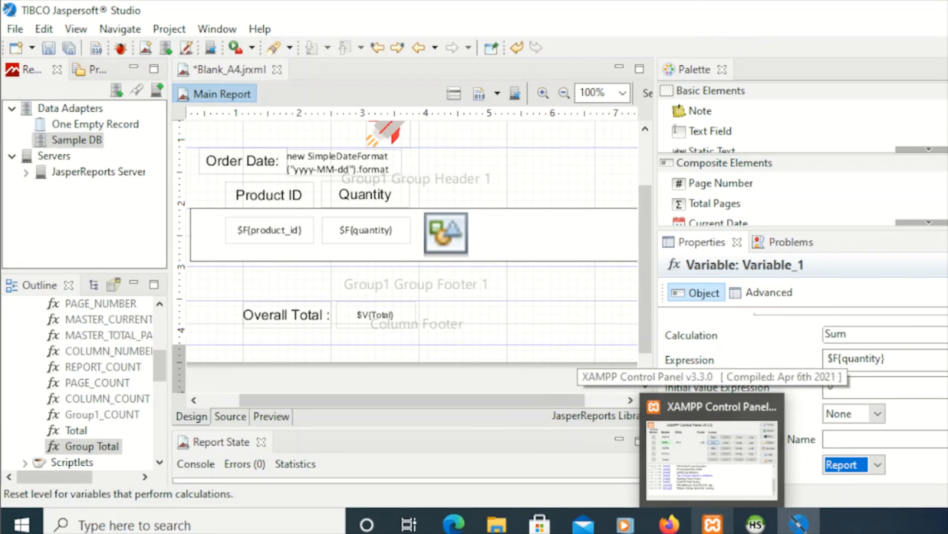
{"action": "left_click", "coordinate": [852, 464]}
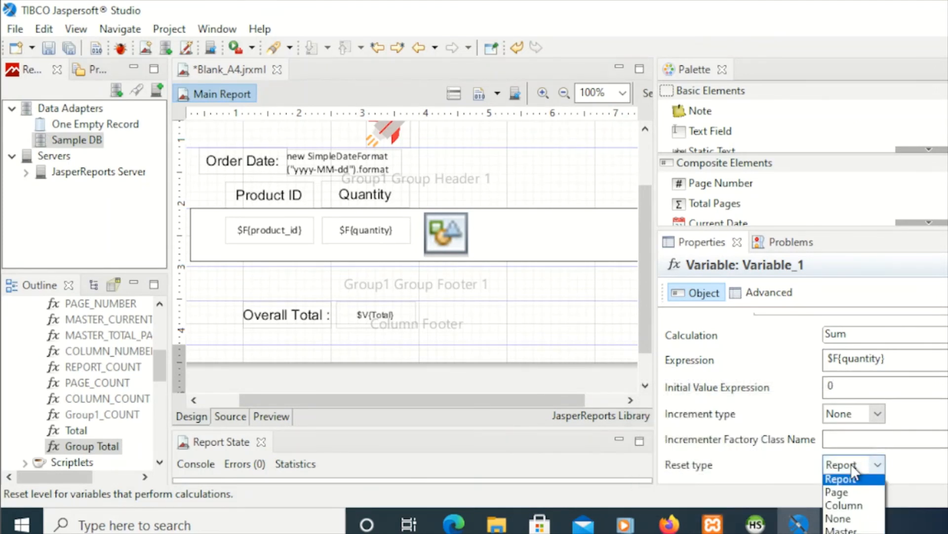
{"action": "left_click", "coordinate": [856, 414]}
{"action": "left_click", "coordinate": [857, 413]}
{"action": "key", "text": "Tab"}
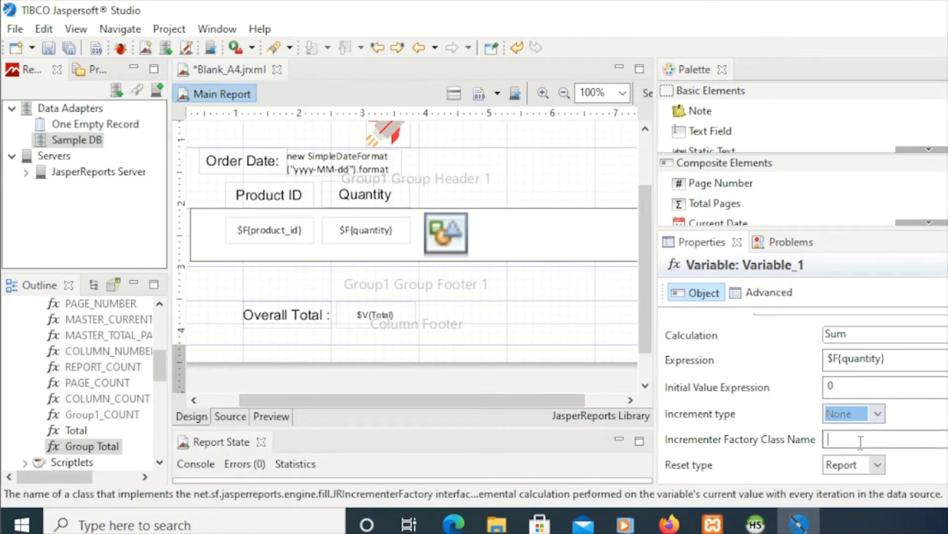
{"action": "left_click", "coordinate": [877, 465]}
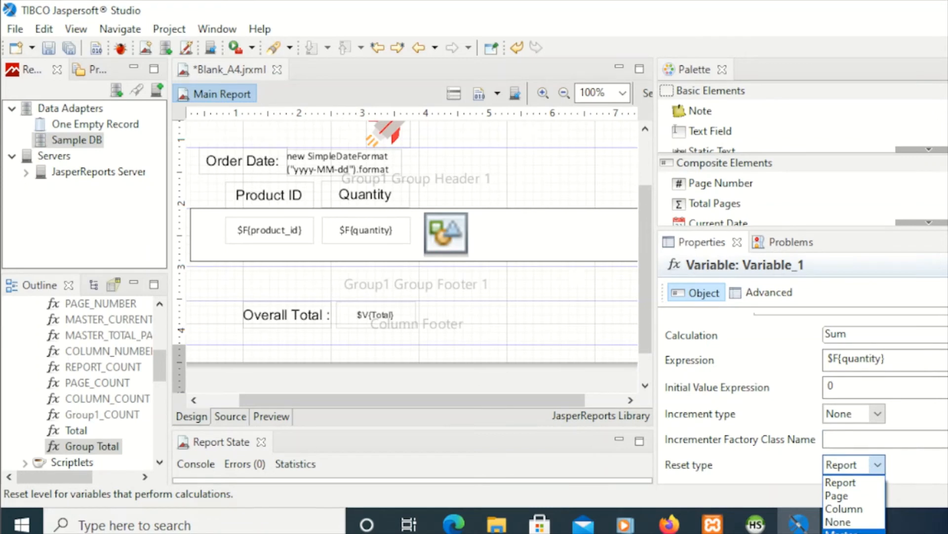
{"action": "key", "text": "Escape"}
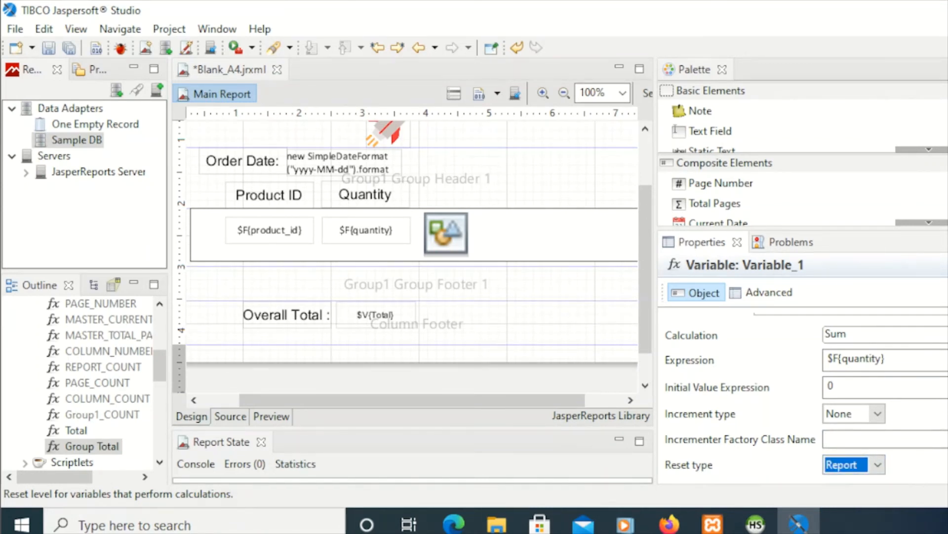
{"action": "scroll", "coordinate": [806, 399], "scroll_direction": "up", "scroll_amount": 2}
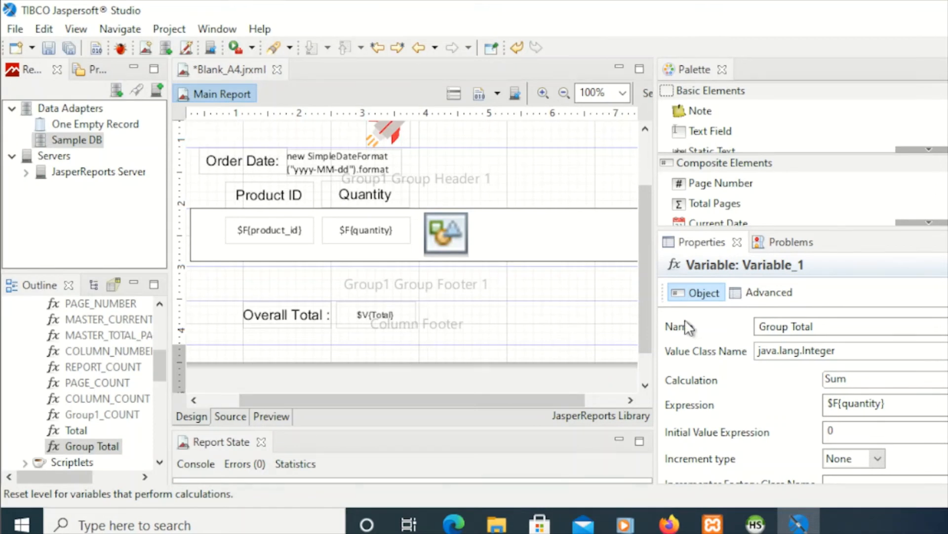
{"action": "left_click", "coordinate": [891, 355]}
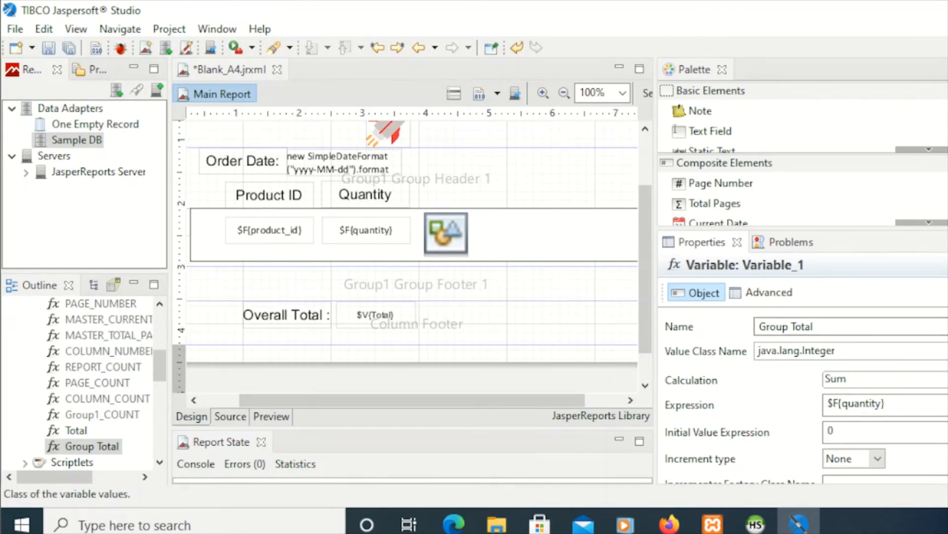
{"action": "key", "text": "Tab"}
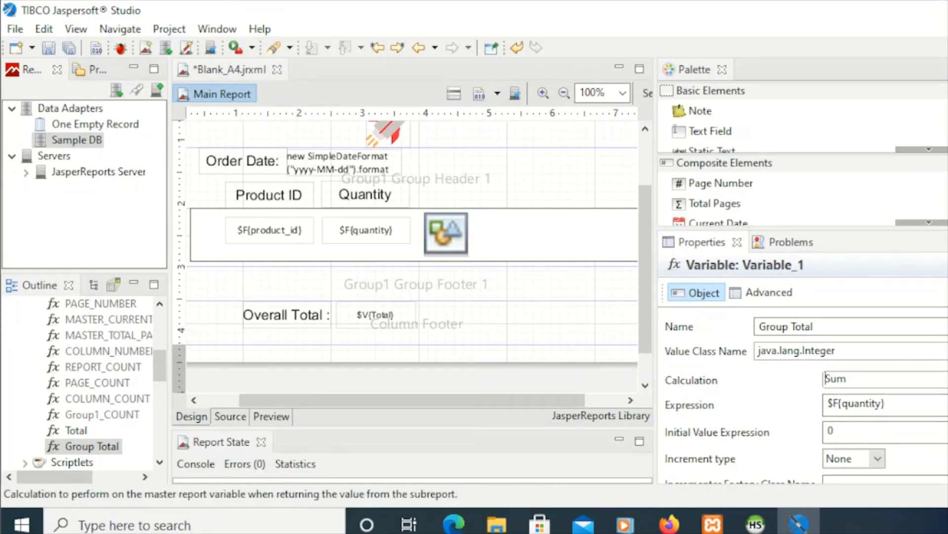
{"action": "scroll", "coordinate": [840, 420], "scroll_direction": "down", "scroll_amount": 3}
{"action": "left_click", "coordinate": [879, 465]}
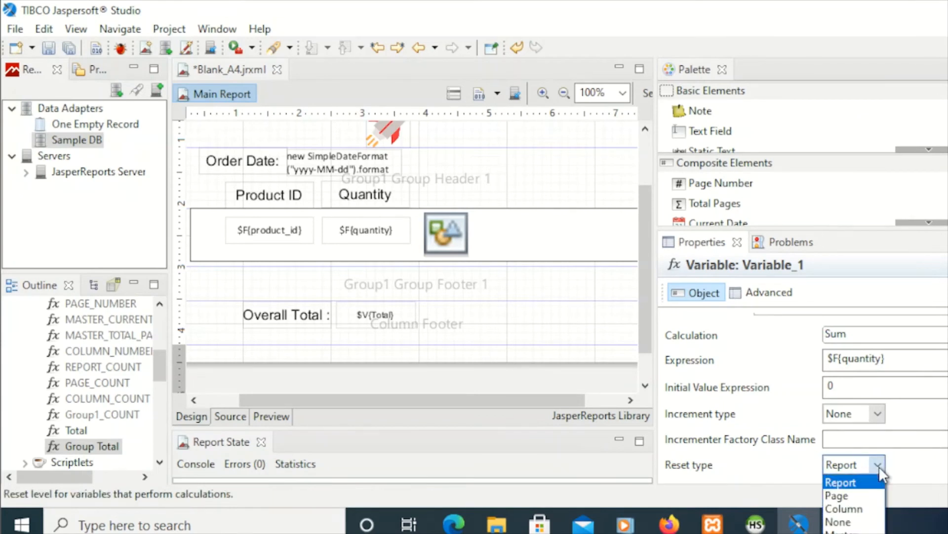
{"action": "left_click", "coordinate": [879, 467]}
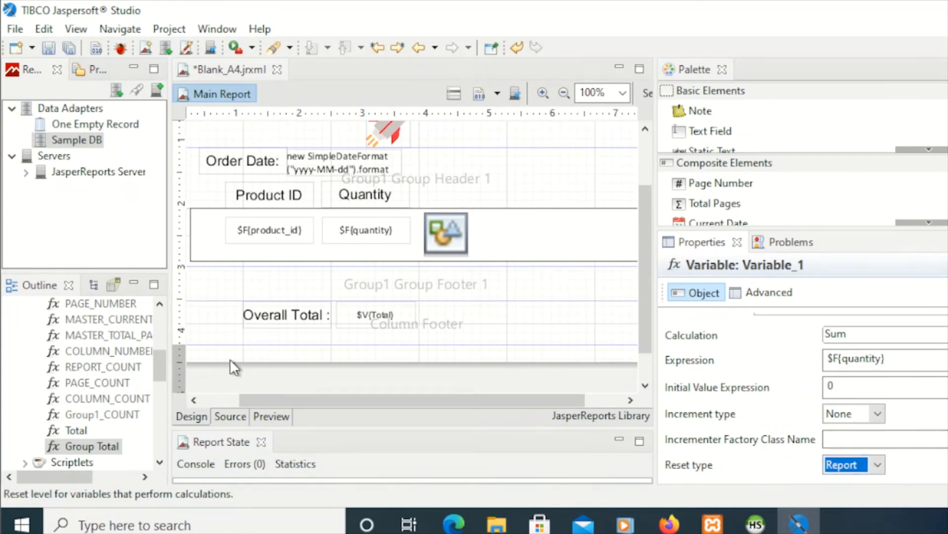
- Save the report and reselect the Group Total variable, choosing Report as its reset type
{"action": "left_click", "coordinate": [261, 342]}
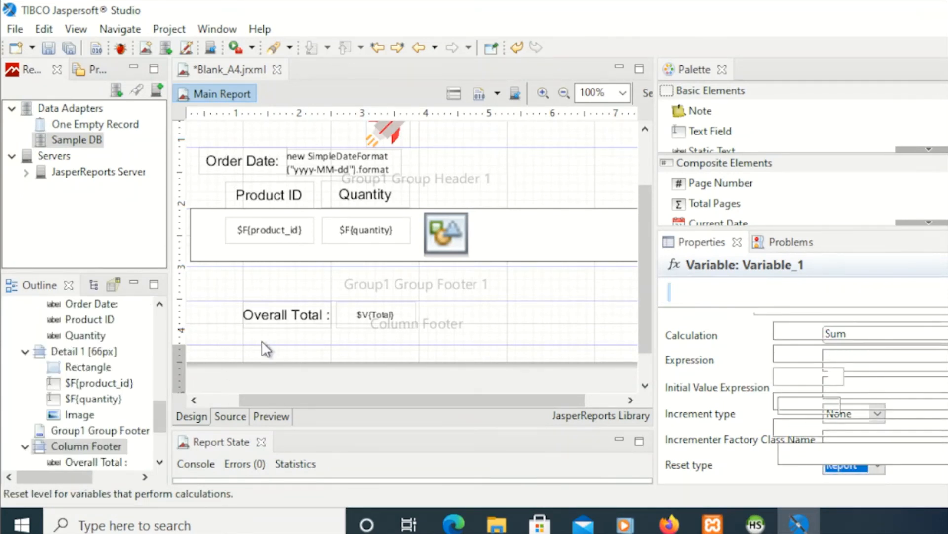
{"action": "key", "text": "ctrl+s"}
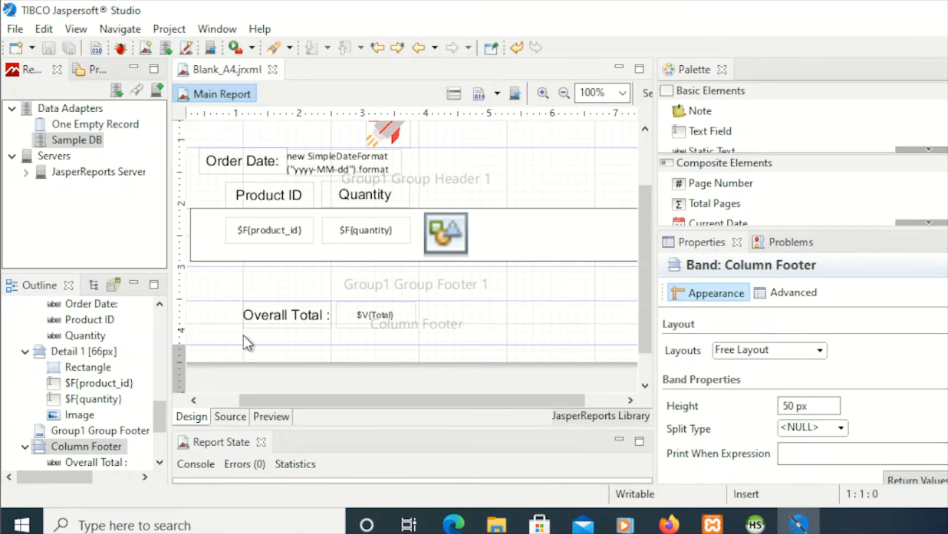
{"action": "left_click_drag", "start_coordinate": [155, 430], "coordinate": [153, 377]}
{"action": "left_click", "coordinate": [105, 404]}
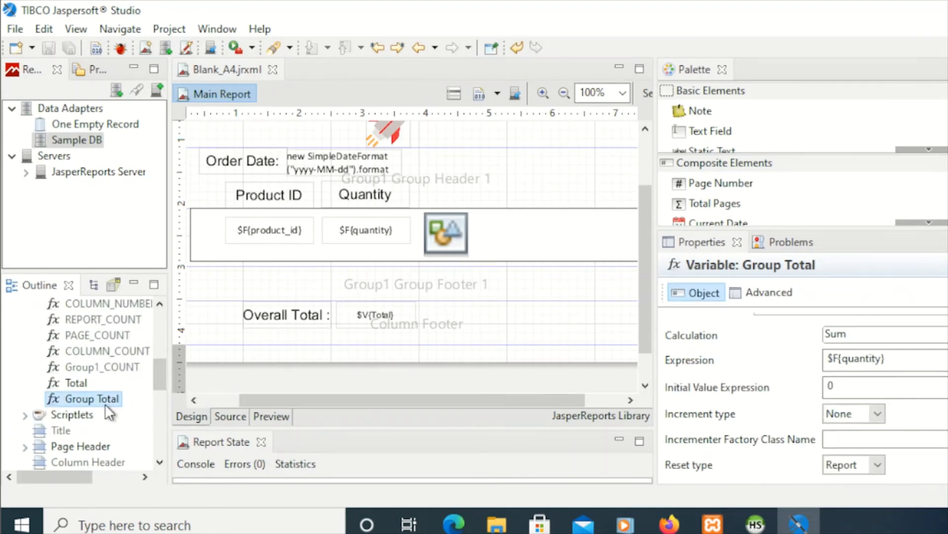
{"action": "left_click", "coordinate": [870, 467]}
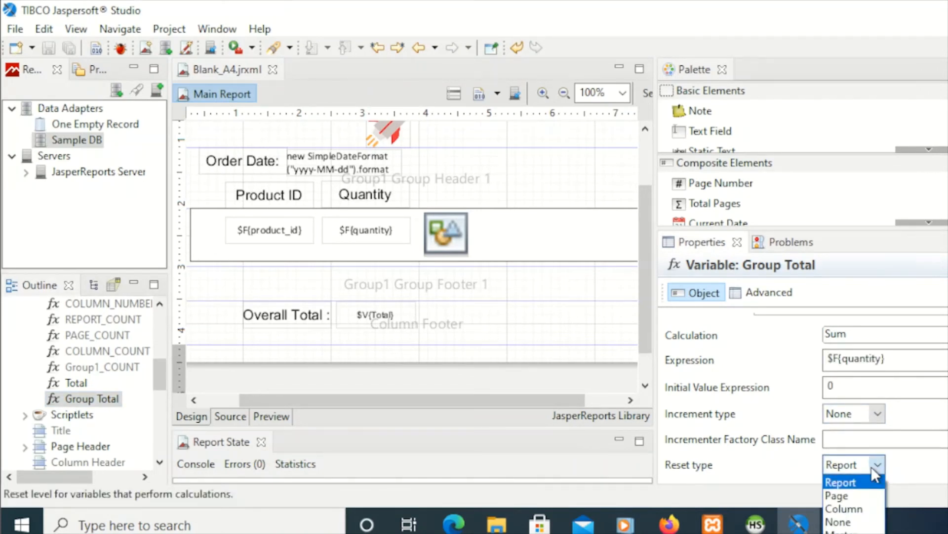
{"action": "left_click", "coordinate": [842, 482]}
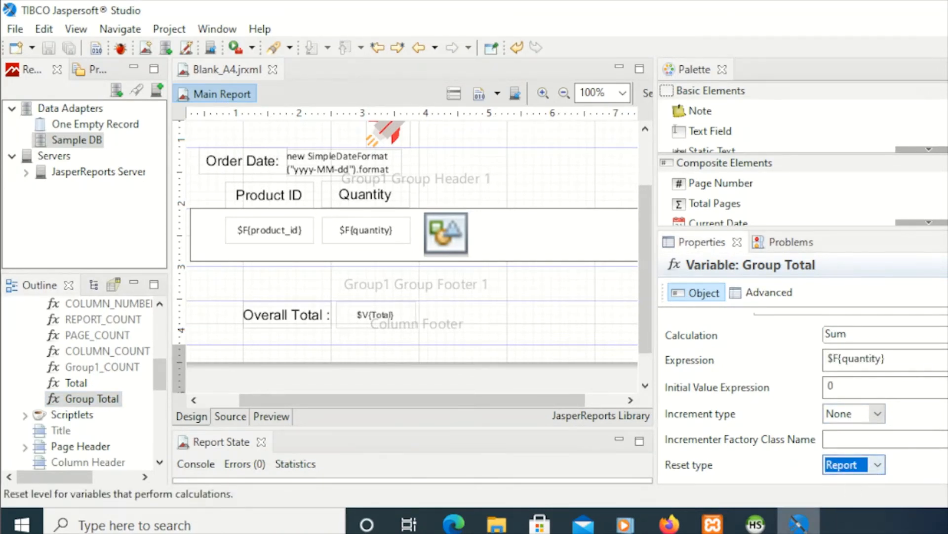
{"action": "mouse_move", "coordinate": [798, 522]}
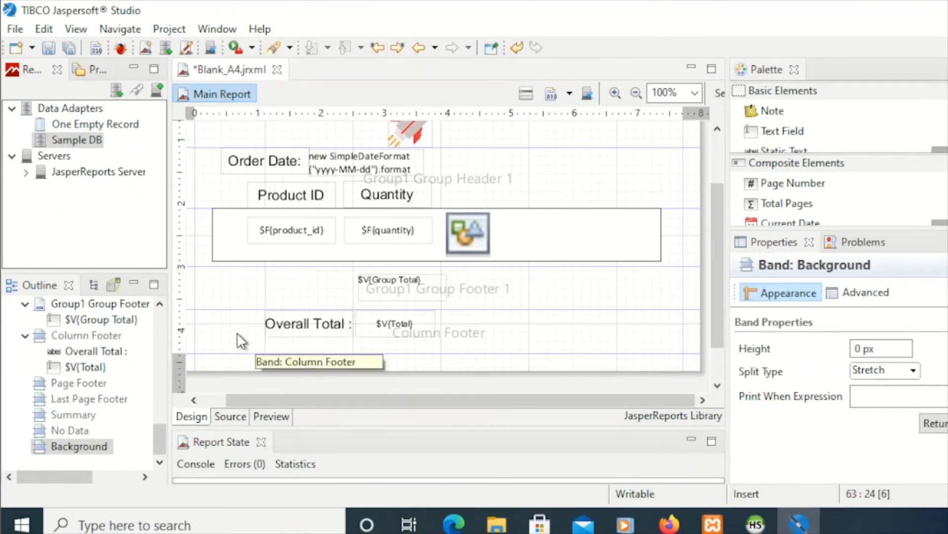
- Select the Group Total variable and set its reset type to [Group] Group1
{"action": "scroll", "coordinate": [236, 332], "scroll_direction": "up", "scroll_amount": 3}
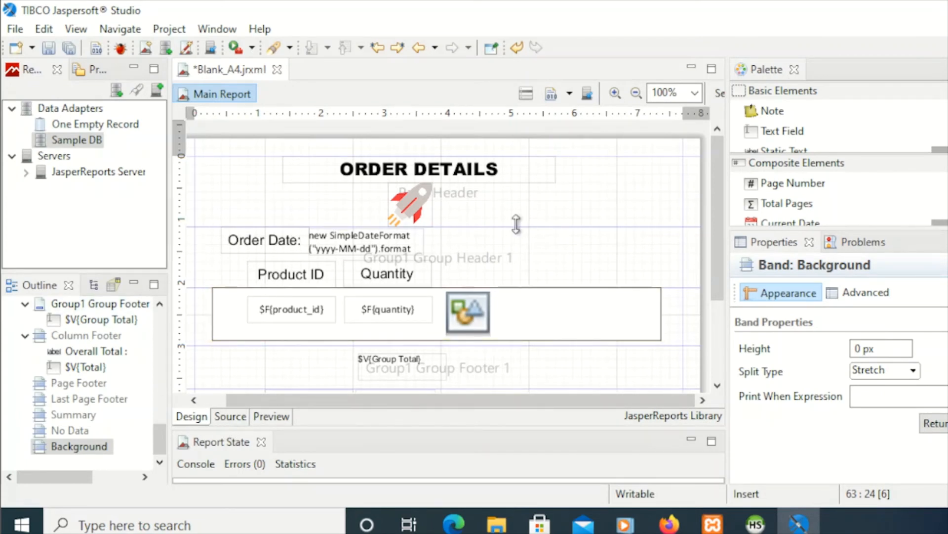
{"action": "scroll", "coordinate": [105, 411], "scroll_direction": "up", "scroll_amount": 8}
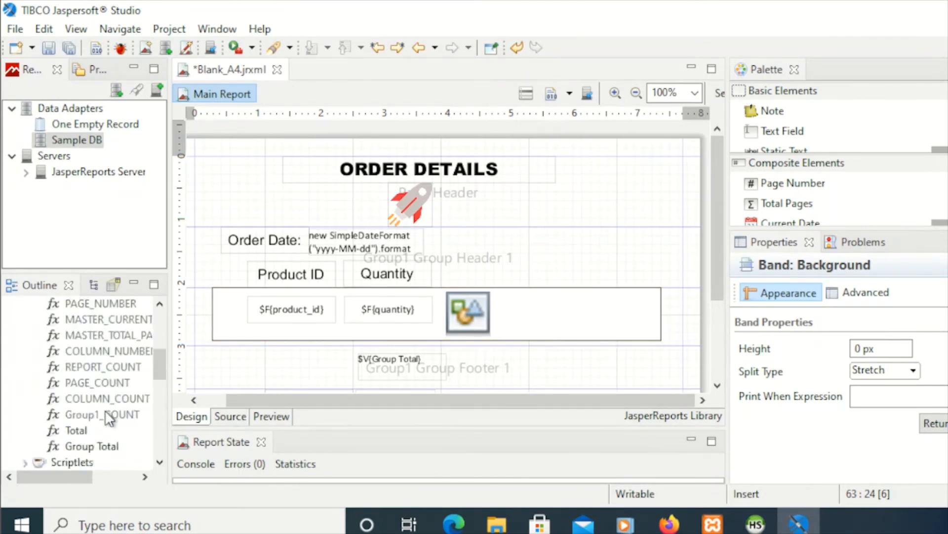
{"action": "scroll", "coordinate": [104, 410], "scroll_direction": "up", "scroll_amount": 2}
{"action": "scroll", "coordinate": [105, 411], "scroll_direction": "down", "scroll_amount": 1}
{"action": "scroll", "coordinate": [105, 411], "scroll_direction": "up", "scroll_amount": 1}
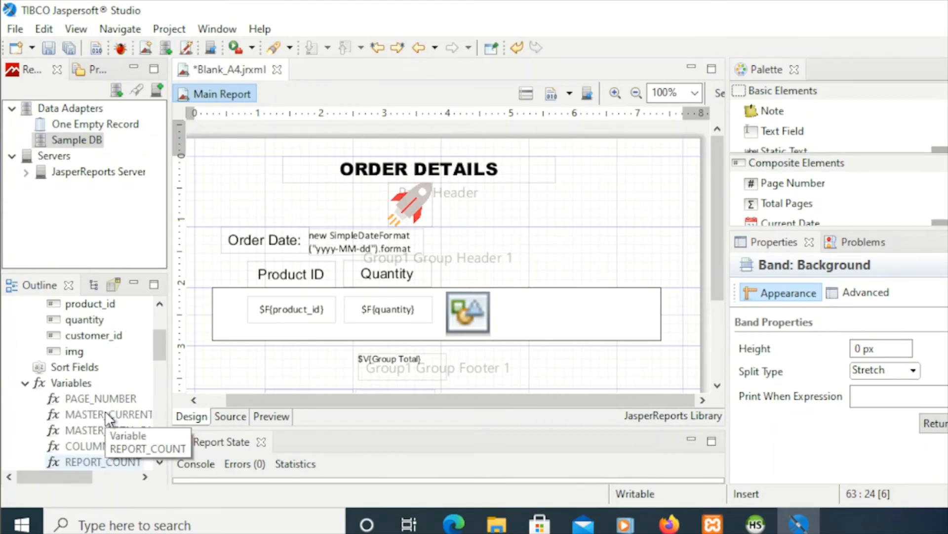
{"action": "scroll", "coordinate": [99, 396], "scroll_direction": "up", "scroll_amount": 2}
{"action": "scroll", "coordinate": [99, 410], "scroll_direction": "down", "scroll_amount": 2}
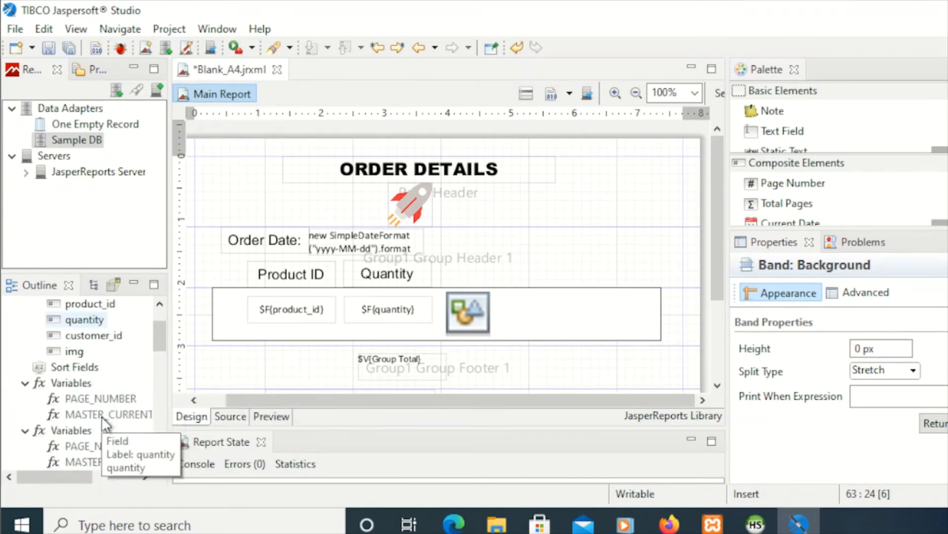
{"action": "scroll", "coordinate": [99, 408], "scroll_direction": "down", "scroll_amount": 3}
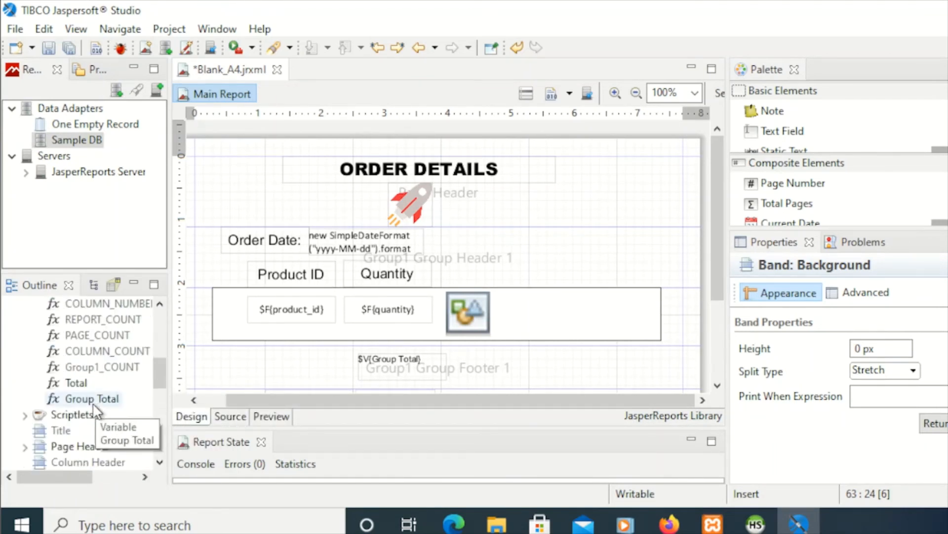
{"action": "left_click", "coordinate": [92, 399]}
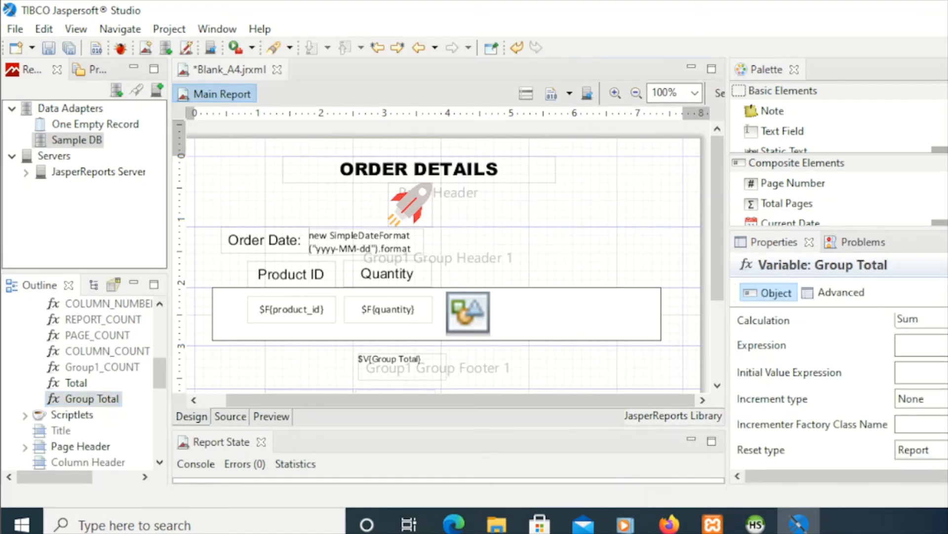
{"action": "scroll", "coordinate": [896, 453], "scroll_direction": "down", "scroll_amount": 3}
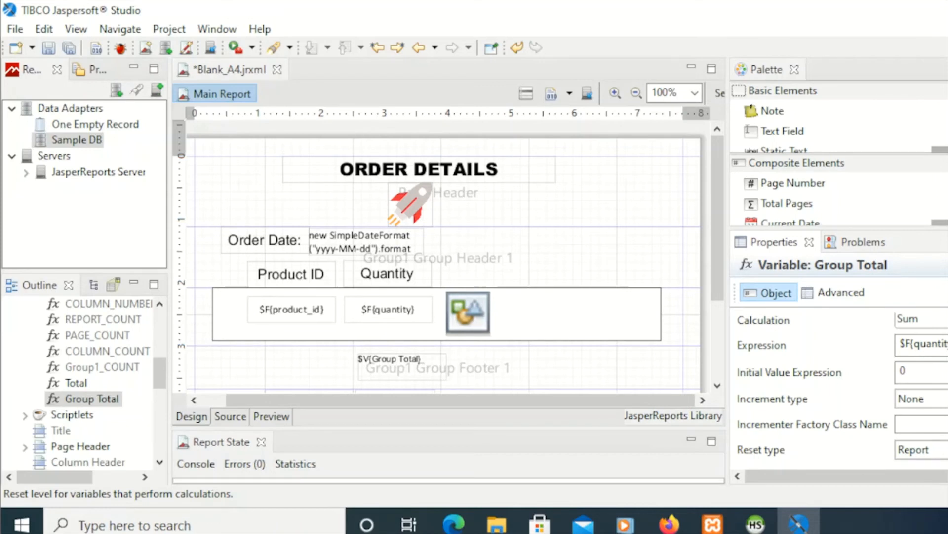
{"action": "left_click", "coordinate": [914, 450]}
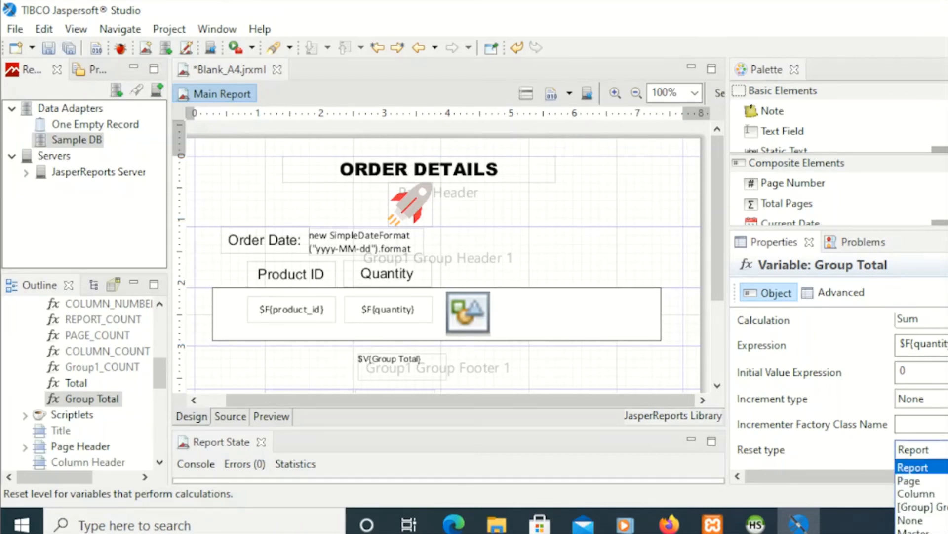
{"action": "left_click", "coordinate": [924, 507]}
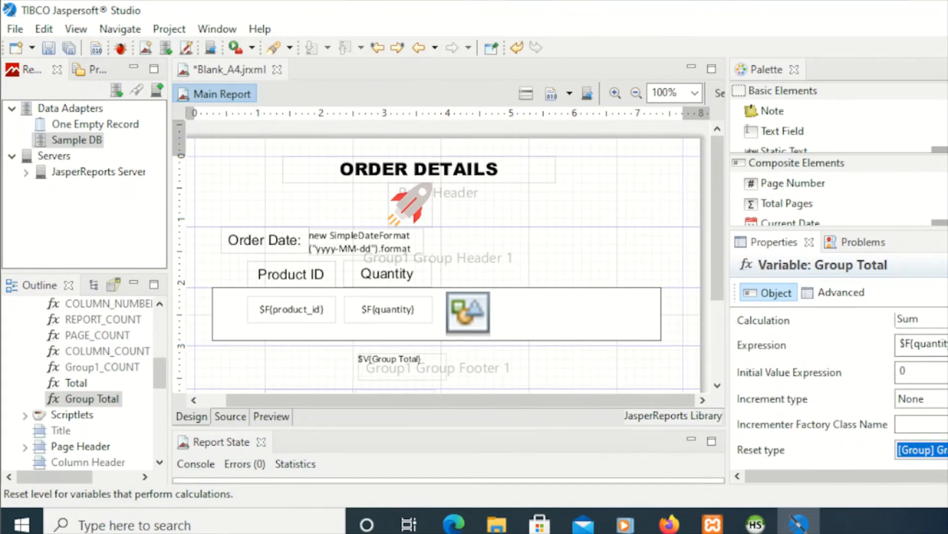
{"action": "left_click", "coordinate": [934, 450]}
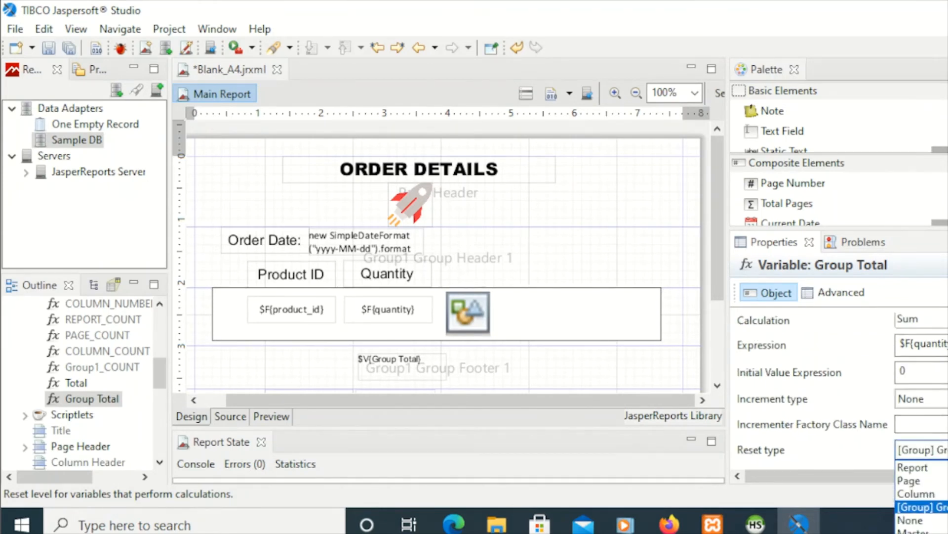
{"action": "left_click", "coordinate": [924, 507]}
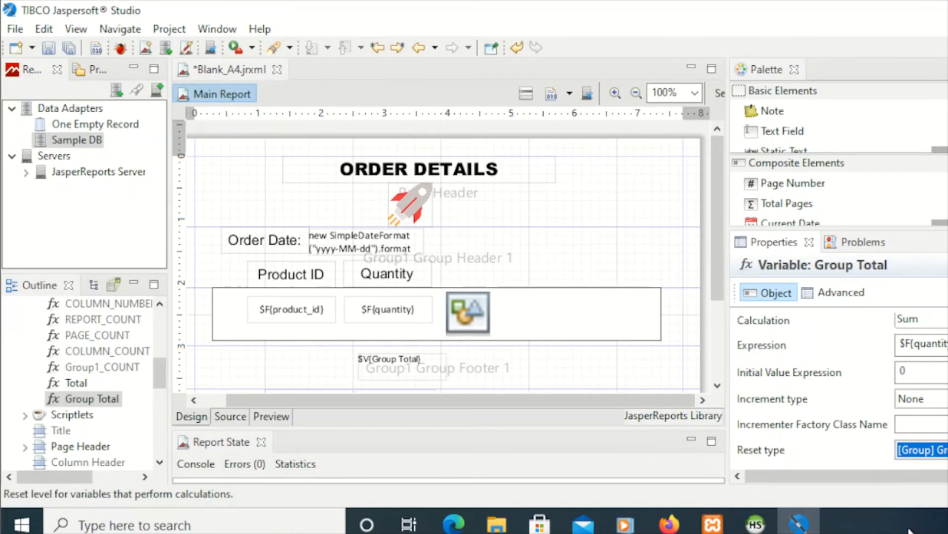
- Review the Group Total variable's calculation, expression, initial value, incrementer and reset type settings in a widened property view
{"action": "scroll", "coordinate": [892, 326], "scroll_direction": "up", "scroll_amount": 3}
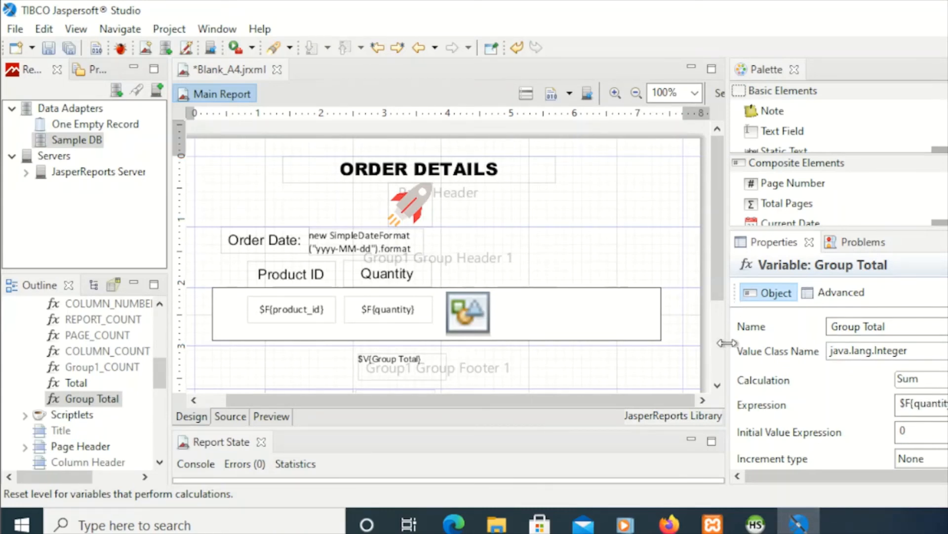
{"action": "left_click_drag", "start_coordinate": [700, 342], "coordinate": [671, 342]}
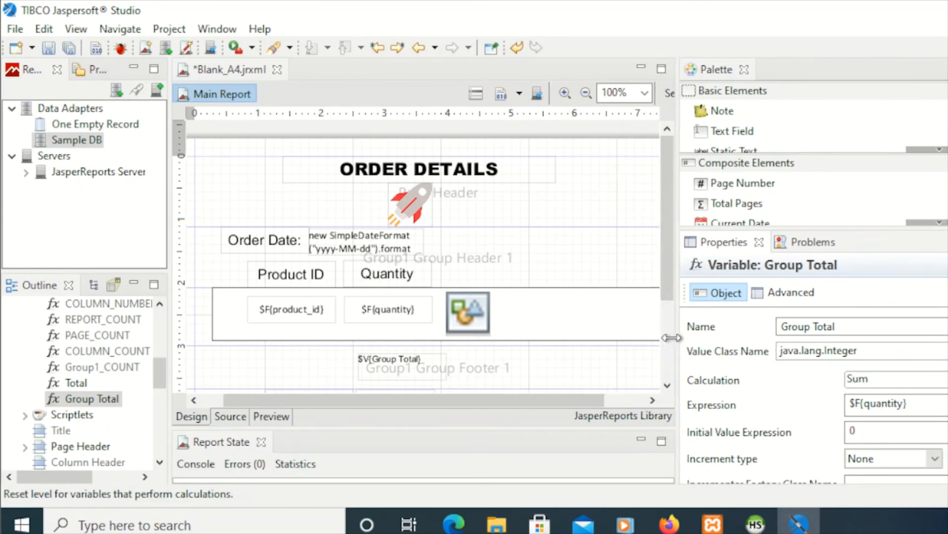
{"action": "mouse_move", "coordinate": [799, 523]}
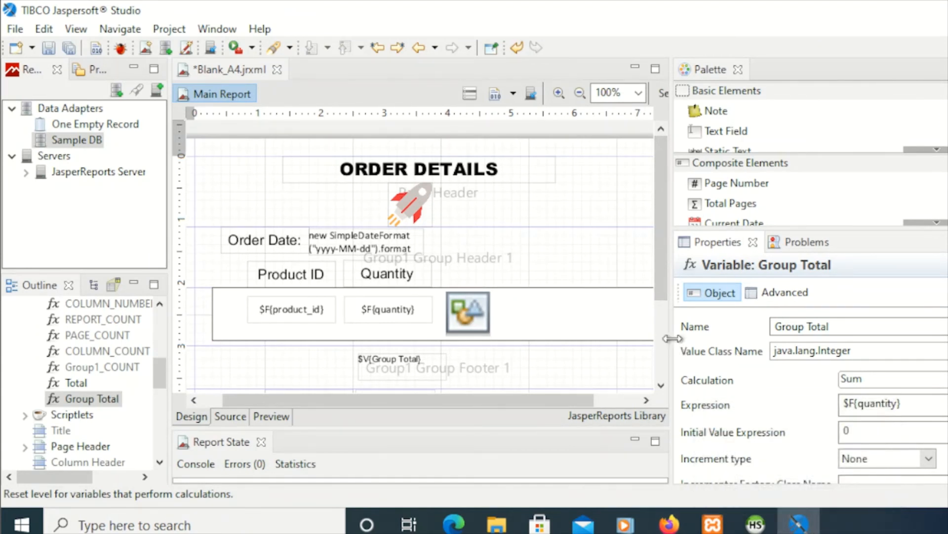
{"action": "left_click_drag", "start_coordinate": [672, 338], "coordinate": [607, 337]}
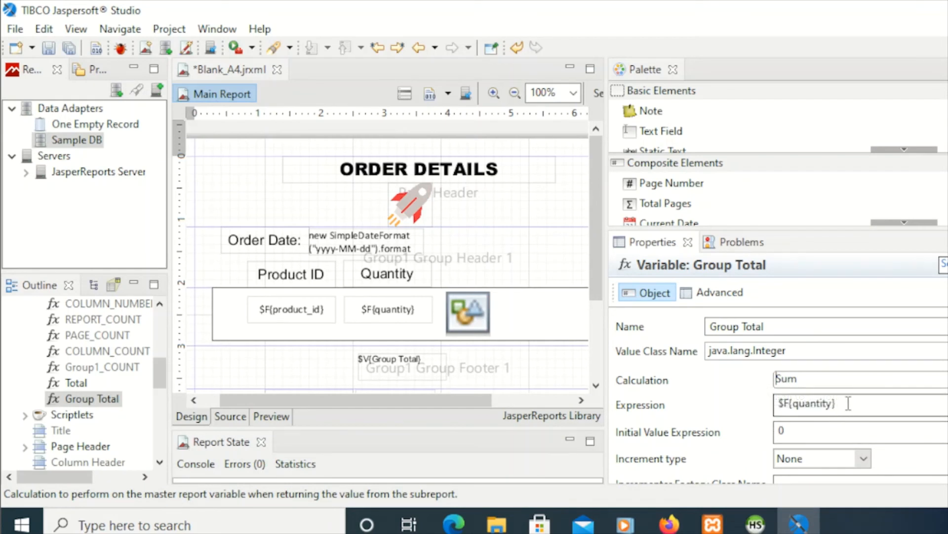
{"action": "left_click_drag", "start_coordinate": [848, 403], "coordinate": [776, 399]}
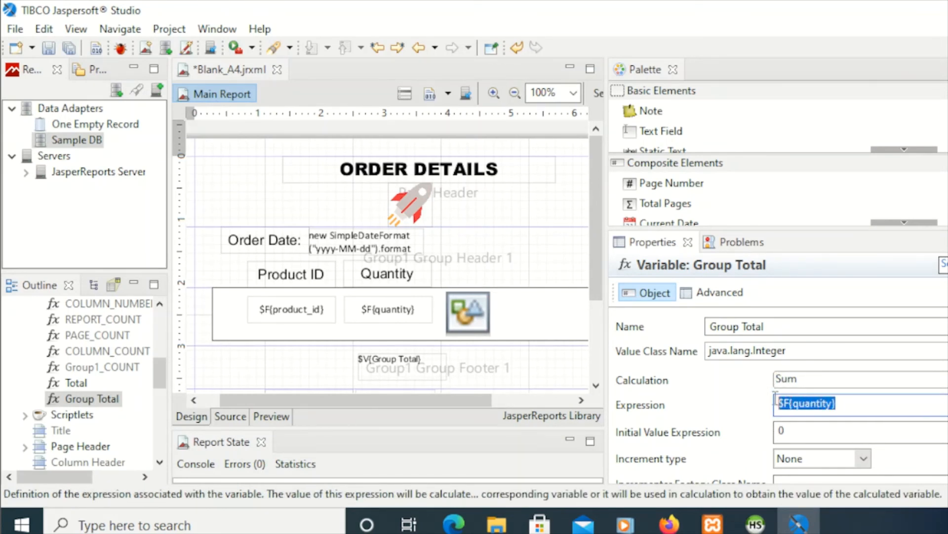
{"action": "left_click", "coordinate": [789, 434]}
{"action": "left_click_drag", "start_coordinate": [789, 437], "coordinate": [765, 437]}
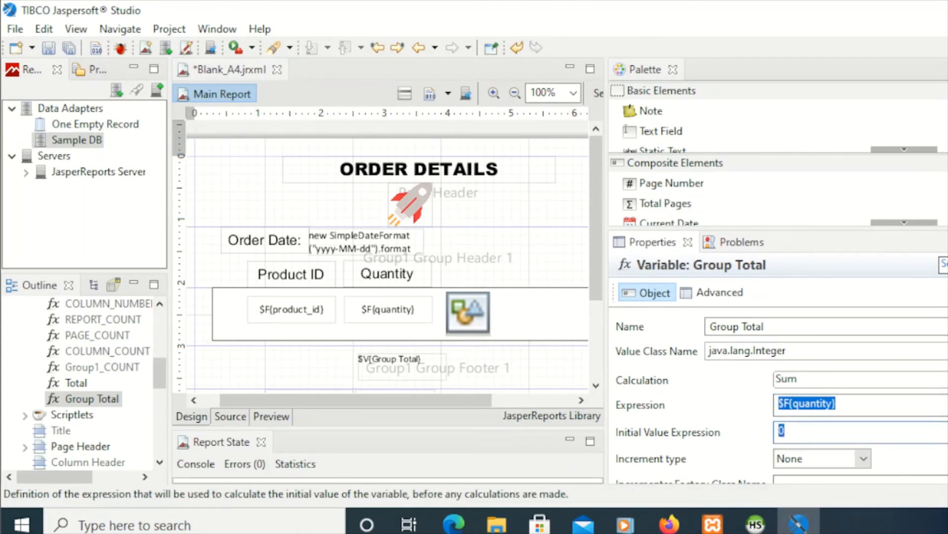
{"action": "scroll", "coordinate": [780, 395], "scroll_direction": "down", "scroll_amount": 2}
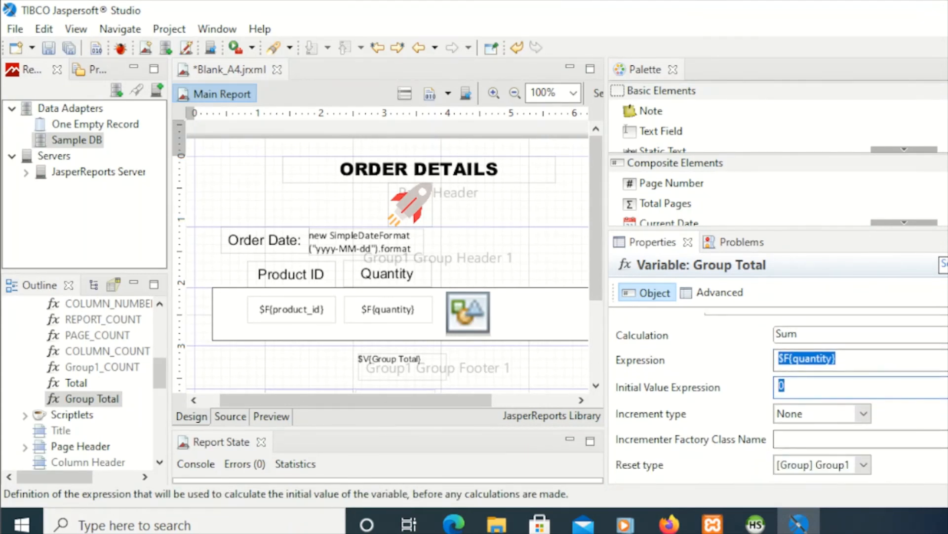
{"action": "left_click", "coordinate": [803, 440]}
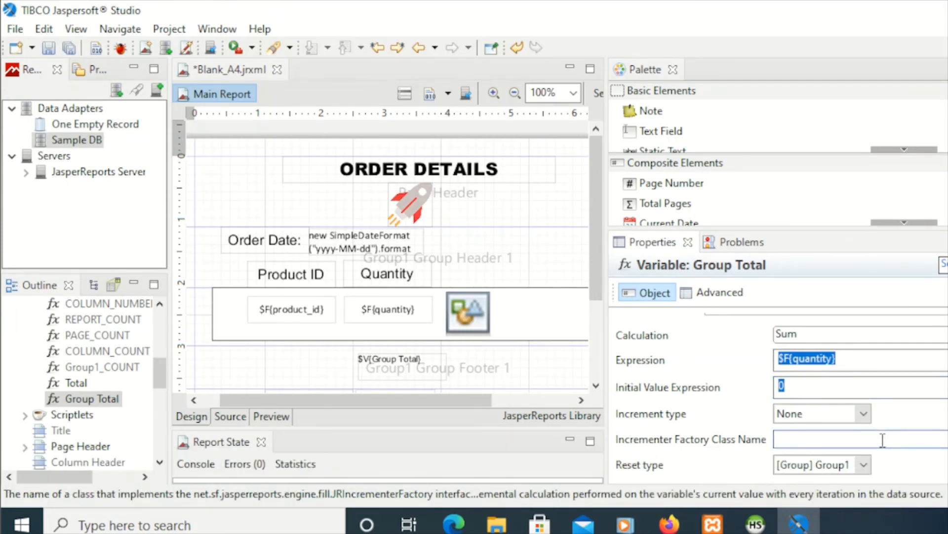
{"action": "left_click", "coordinate": [864, 465]}
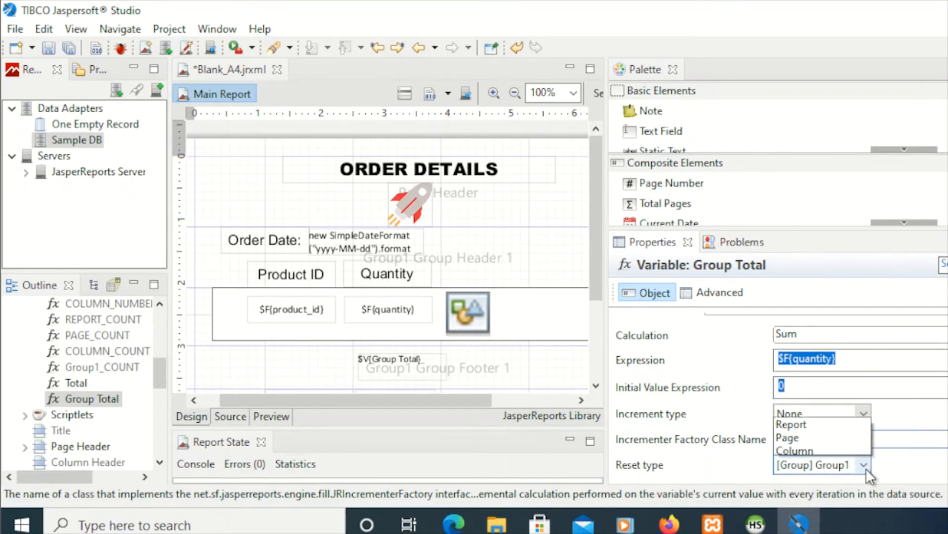
{"action": "left_click", "coordinate": [849, 421]}
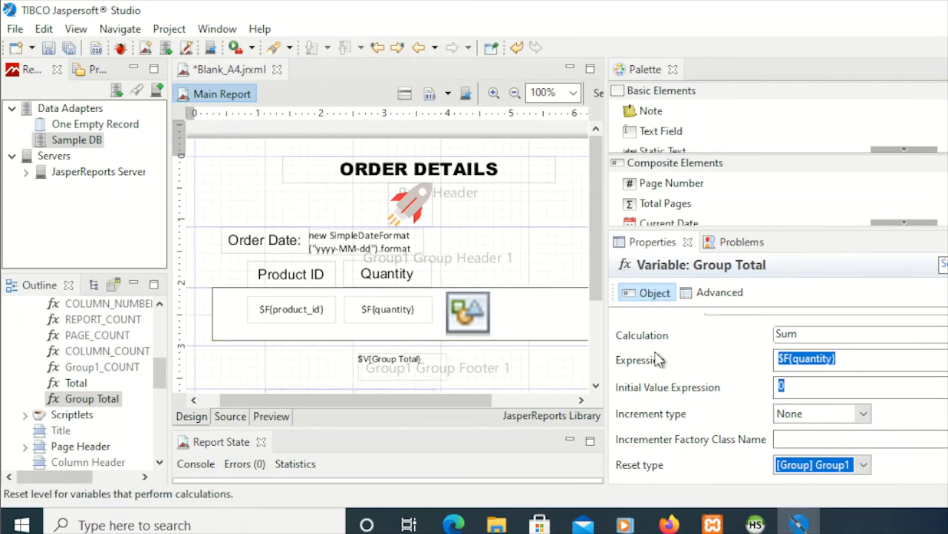
{"action": "left_click_drag", "start_coordinate": [604, 345], "coordinate": [667, 352]}
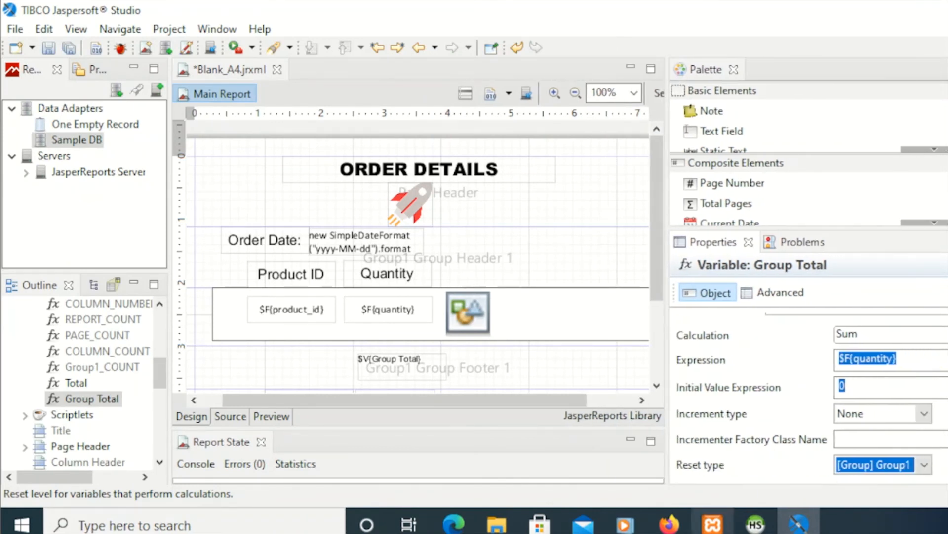
- Preview the report and check the group total under each order date and the overall total on the first page
{"action": "mouse_move", "coordinate": [713, 524]}
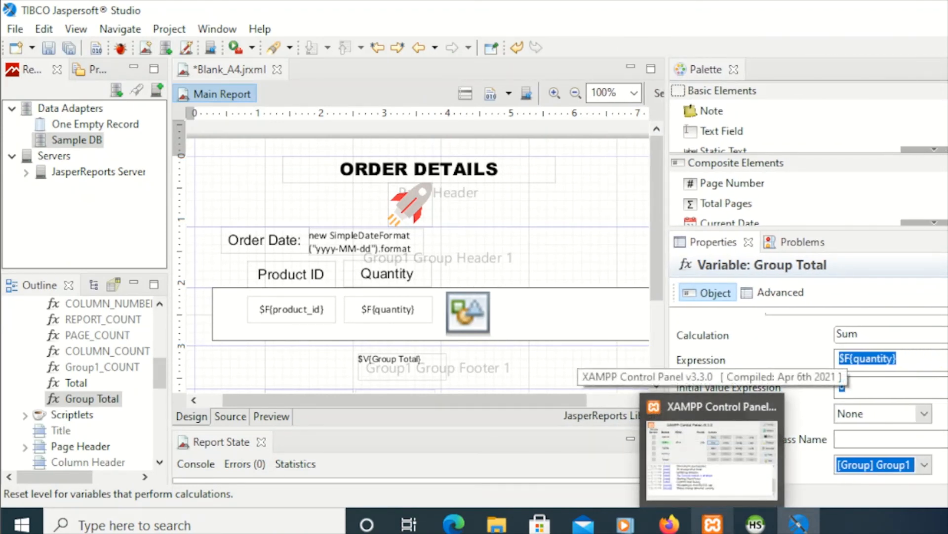
{"action": "left_click", "coordinate": [281, 415]}
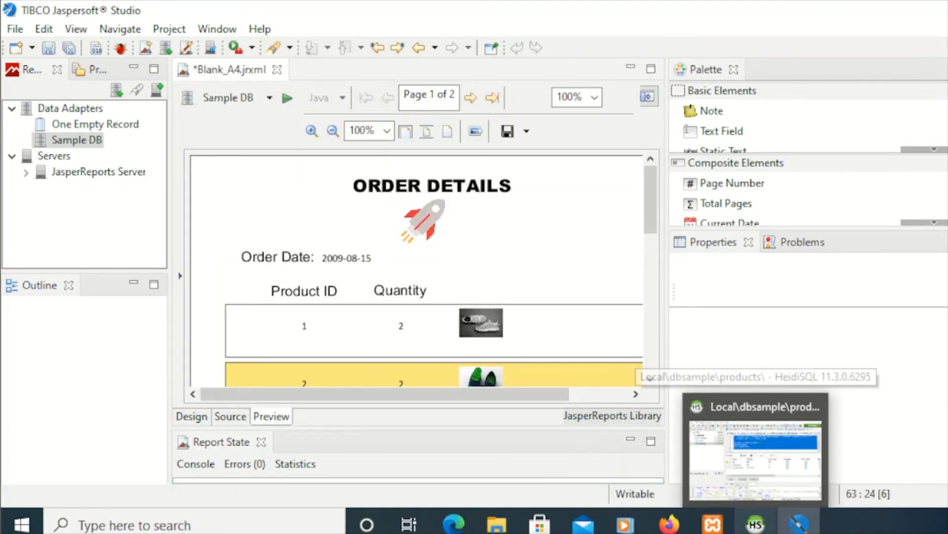
{"action": "scroll", "coordinate": [397, 288], "scroll_direction": "down", "scroll_amount": 2}
{"action": "scroll", "coordinate": [400, 295], "scroll_direction": "down", "scroll_amount": 2}
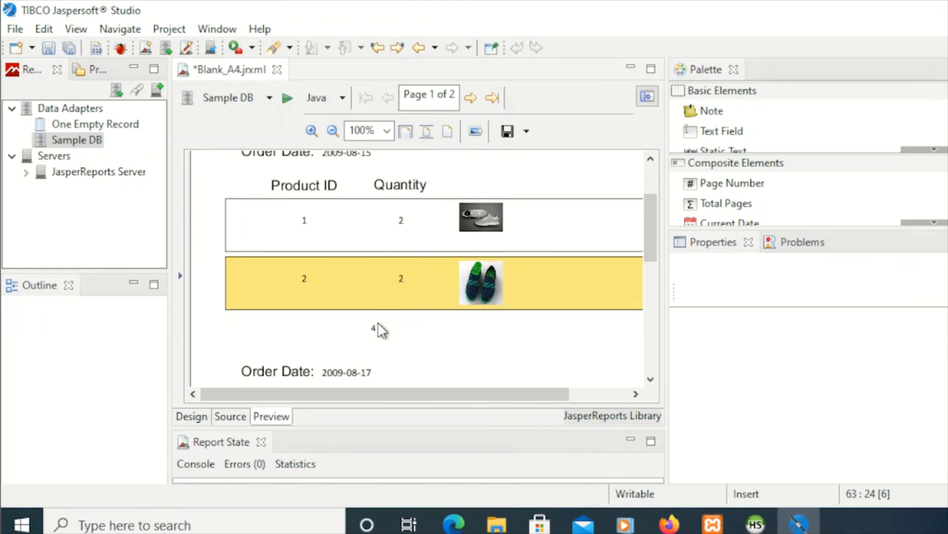
{"action": "scroll", "coordinate": [477, 319], "scroll_direction": "down", "scroll_amount": 6}
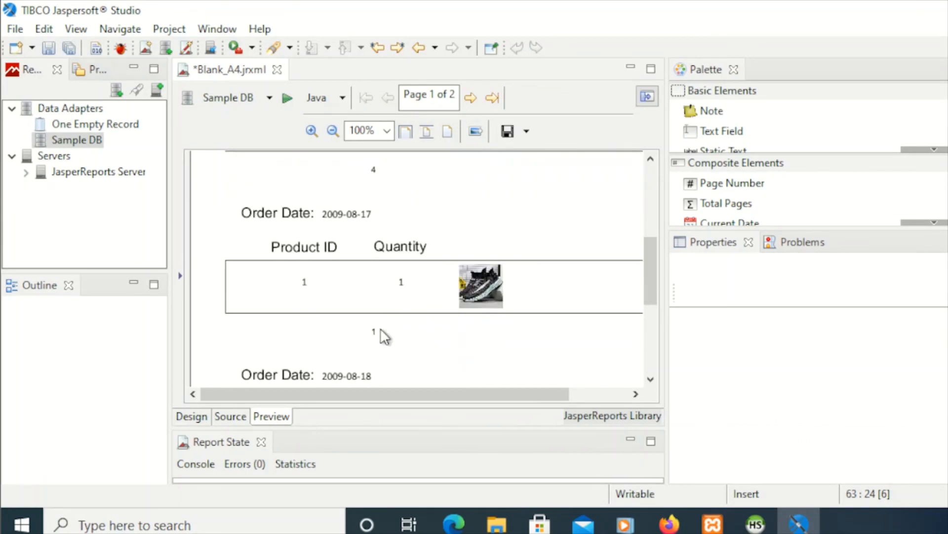
{"action": "scroll", "coordinate": [408, 328], "scroll_direction": "down", "scroll_amount": 6}
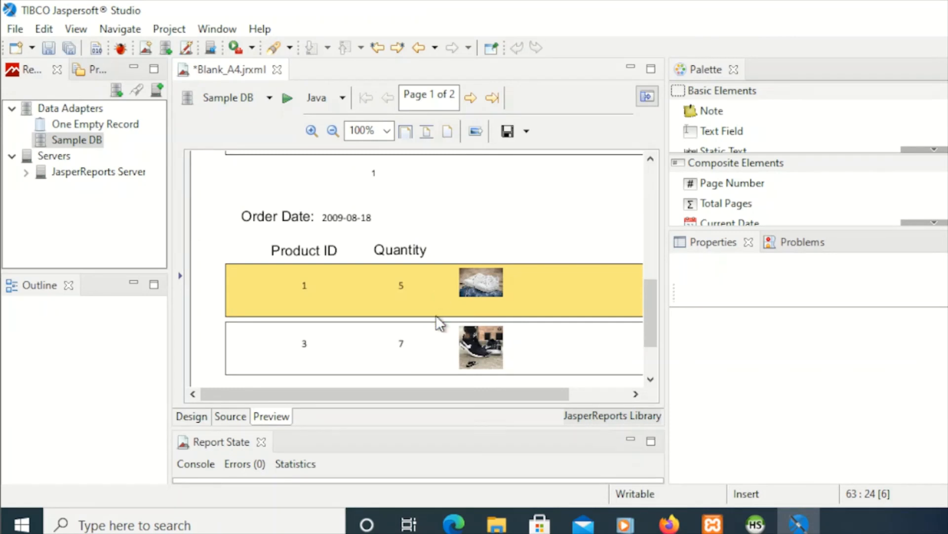
{"action": "scroll", "coordinate": [441, 324], "scroll_direction": "down", "scroll_amount": 3}
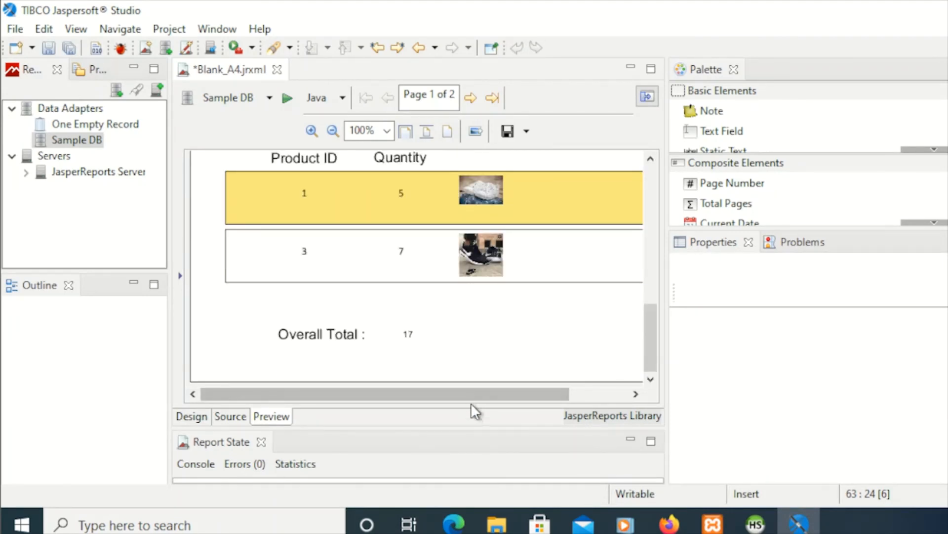
{"action": "left_click_drag", "start_coordinate": [470, 395], "coordinate": [457, 380]}
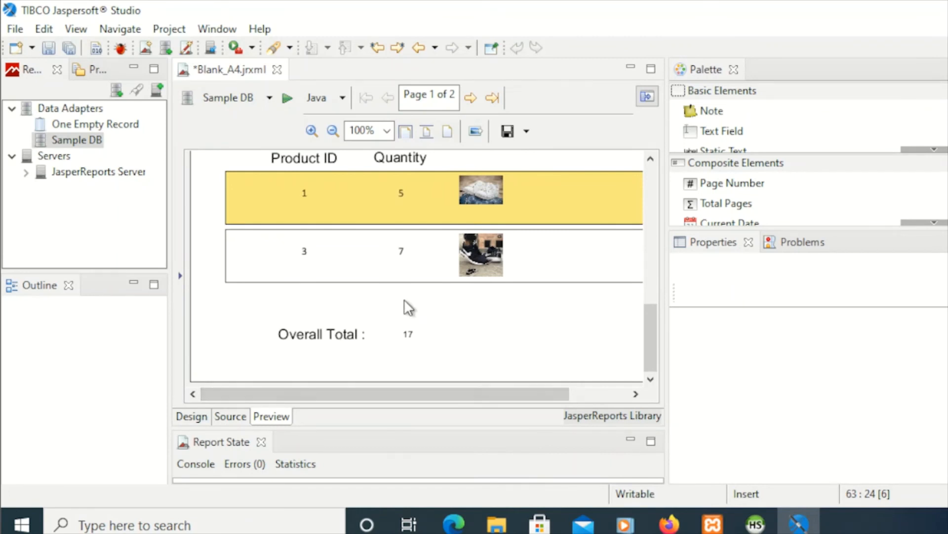
{"action": "scroll", "coordinate": [404, 299], "scroll_direction": "down", "scroll_amount": 12}
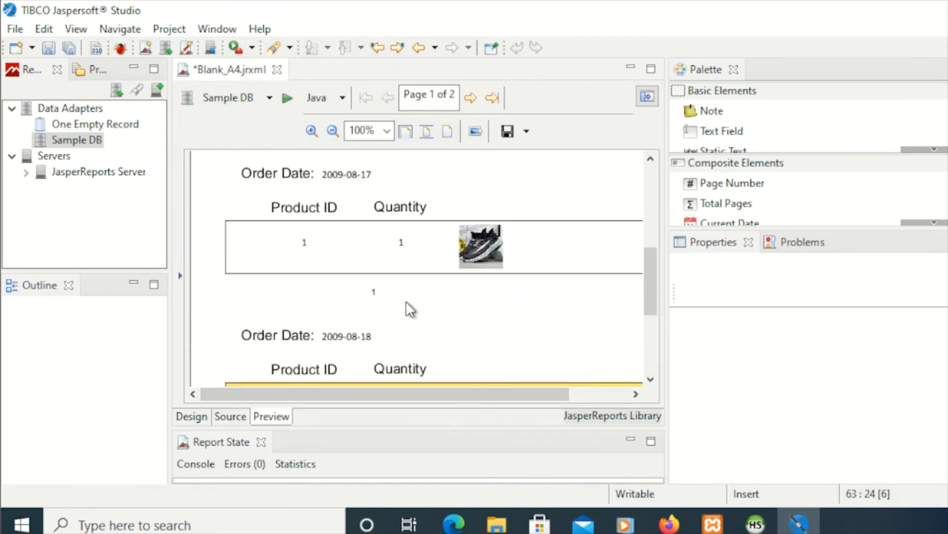
{"action": "scroll", "coordinate": [406, 321], "scroll_direction": "down", "scroll_amount": 3}
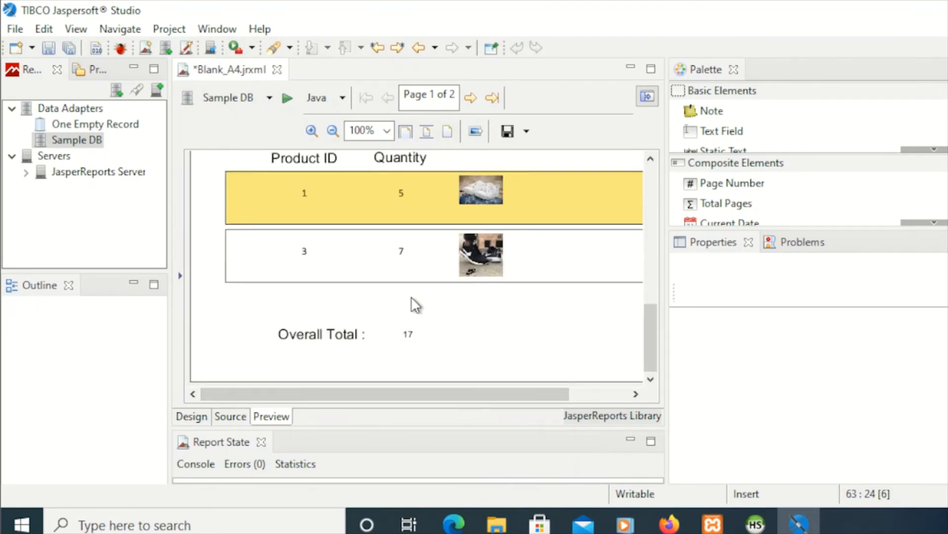
- Recheck the quantities and totals of the order date groups in the preview, and return to the report design
{"action": "scroll", "coordinate": [412, 296], "scroll_direction": "up", "scroll_amount": 10}
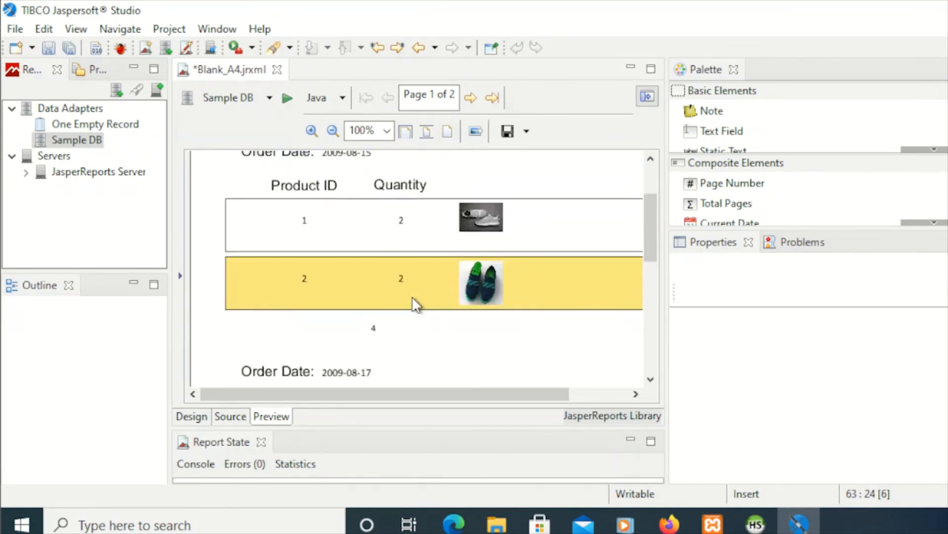
{"action": "scroll", "coordinate": [414, 303], "scroll_direction": "up", "scroll_amount": 3}
{"action": "scroll", "coordinate": [415, 304], "scroll_direction": "down", "scroll_amount": 6}
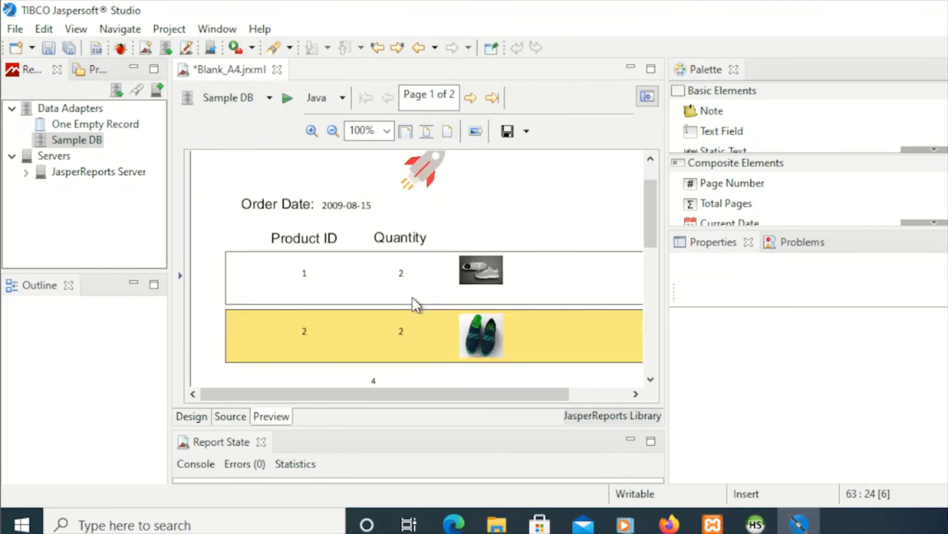
{"action": "scroll", "coordinate": [411, 298], "scroll_direction": "down", "scroll_amount": 4}
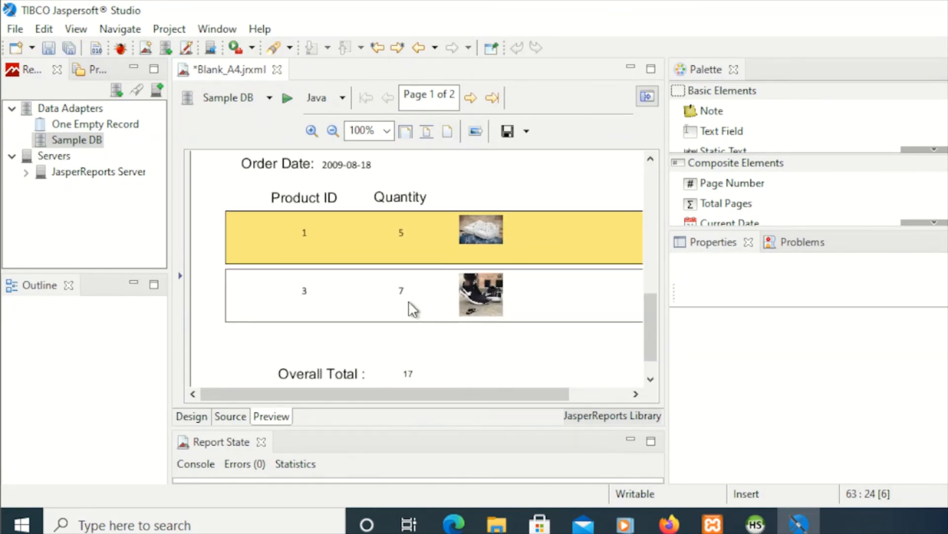
{"action": "scroll", "coordinate": [409, 309], "scroll_direction": "up", "scroll_amount": 1}
{"action": "scroll", "coordinate": [408, 302], "scroll_direction": "down", "scroll_amount": 1}
{"action": "left_click", "coordinate": [200, 418]}
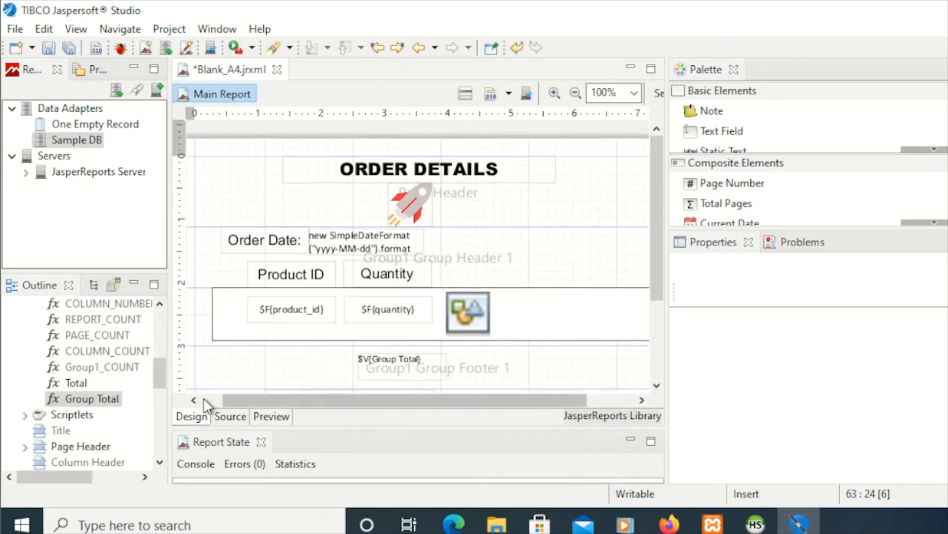
- Increase the height of the Group1 Group Footer band to about 69 px
{"action": "scroll", "coordinate": [592, 283], "scroll_direction": "down", "scroll_amount": 1}
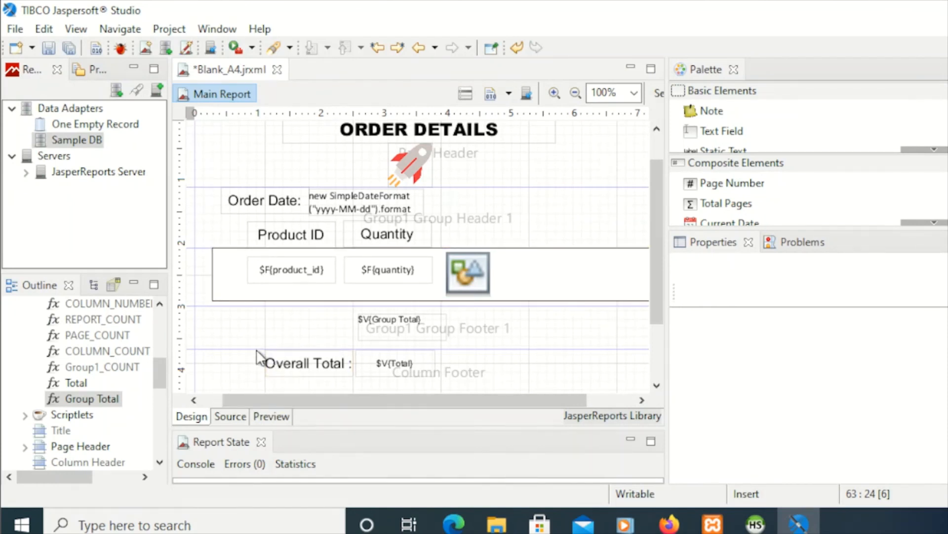
{"action": "left_click_drag", "start_coordinate": [255, 349], "coordinate": [258, 365]}
{"action": "left_click", "coordinate": [423, 330]}
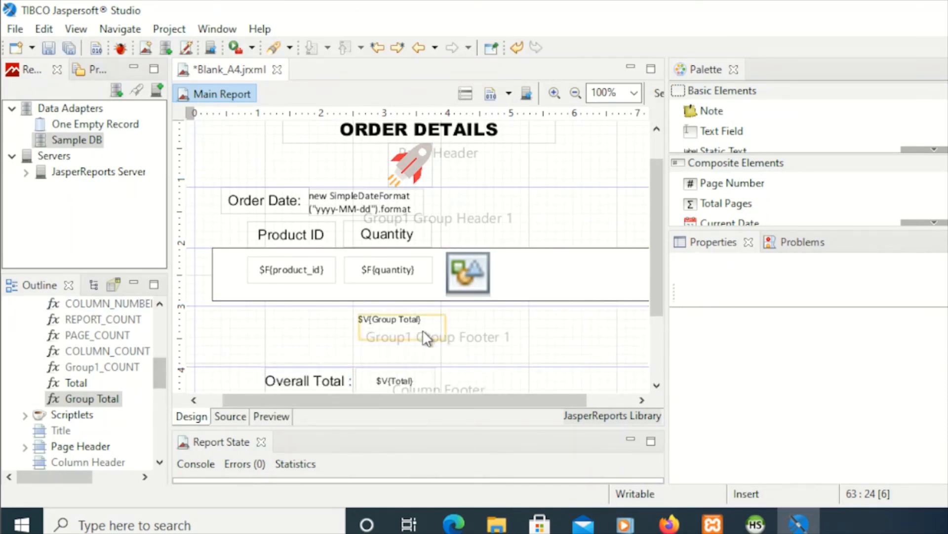
- Move the Group Total field to the upper edge of its footer band and centre its text horizontally and vertically
{"action": "left_click", "coordinate": [385, 313]}
{"action": "left_click_drag", "start_coordinate": [385, 313], "coordinate": [380, 318]}
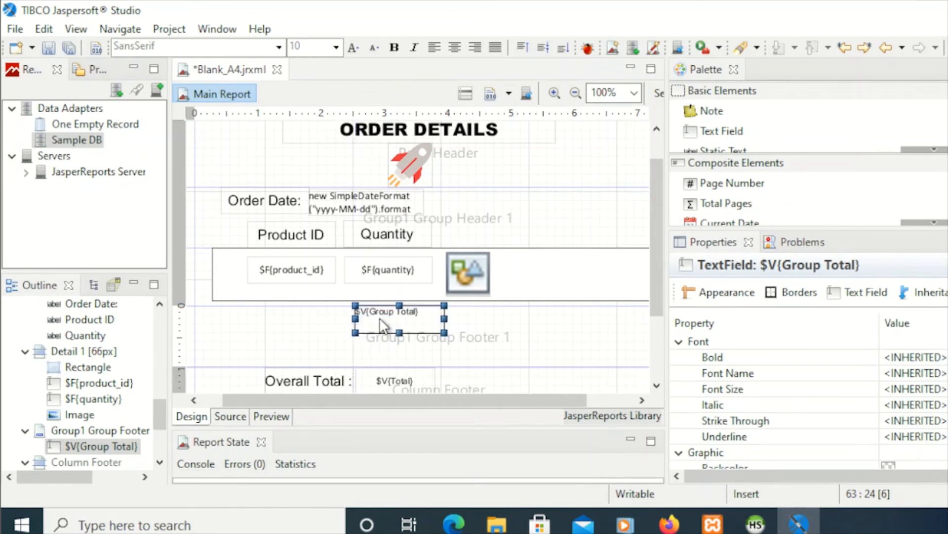
{"action": "left_click", "coordinate": [385, 278]}
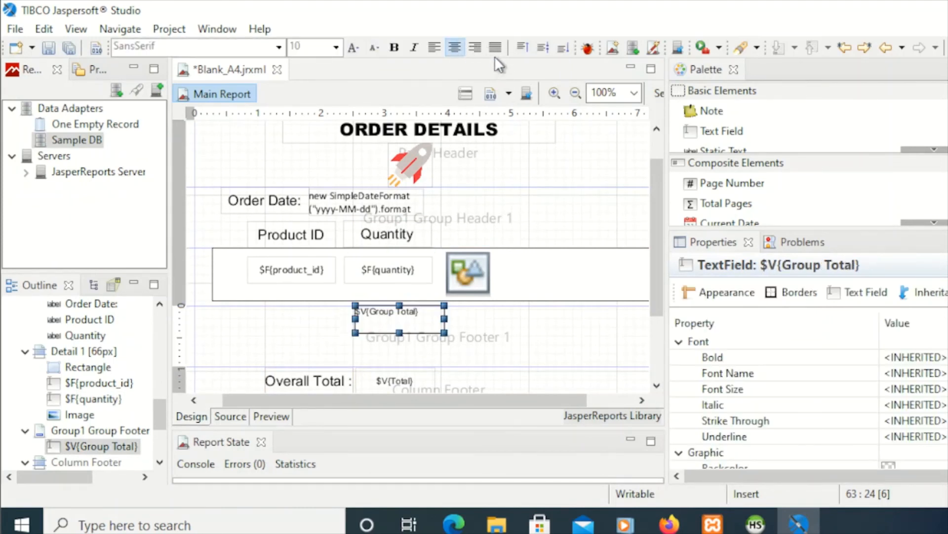
{"action": "left_click", "coordinate": [543, 48]}
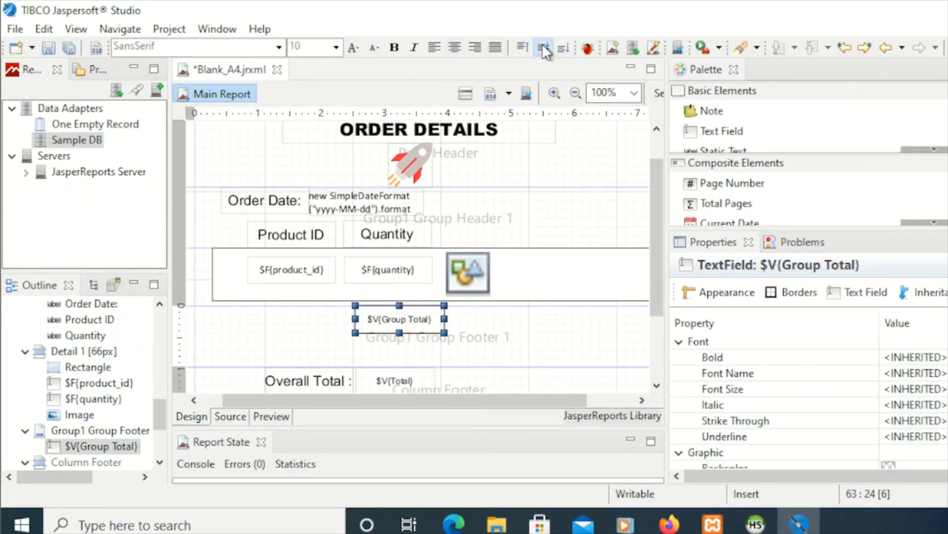
- Copy the Overall Total label into the Group1 Group Footer band beside the Group Total field and change its text to "GroupTotal :"
{"action": "left_click", "coordinate": [325, 386]}
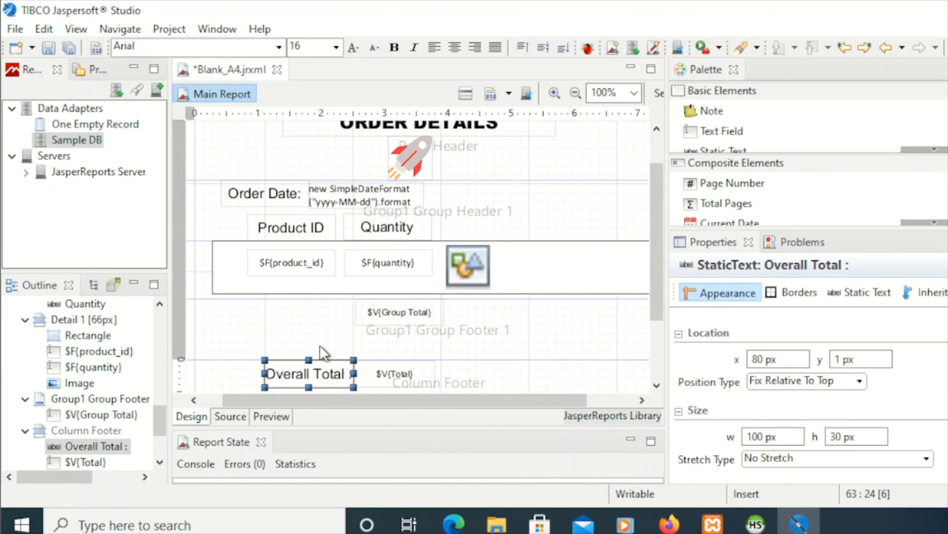
{"action": "left_click", "coordinate": [310, 324]}
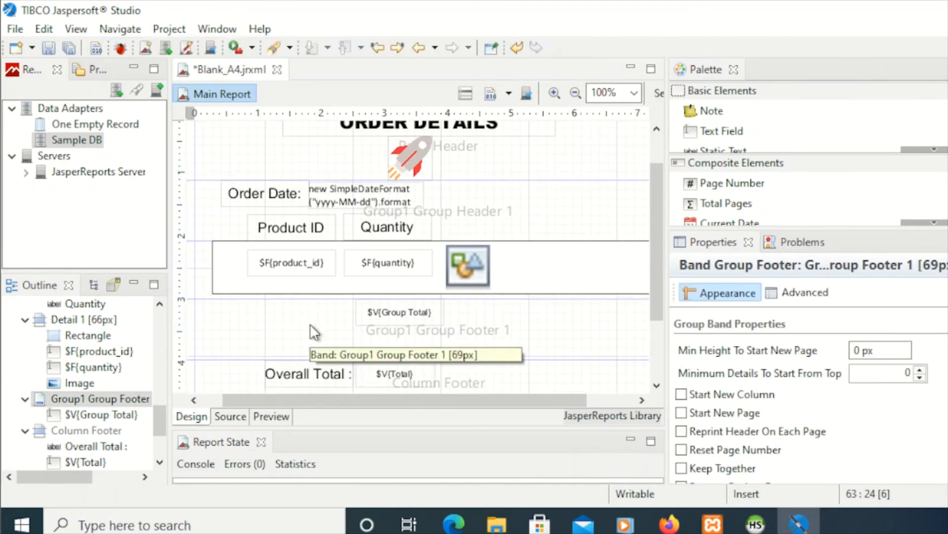
{"action": "key", "text": "ctrl+v"}
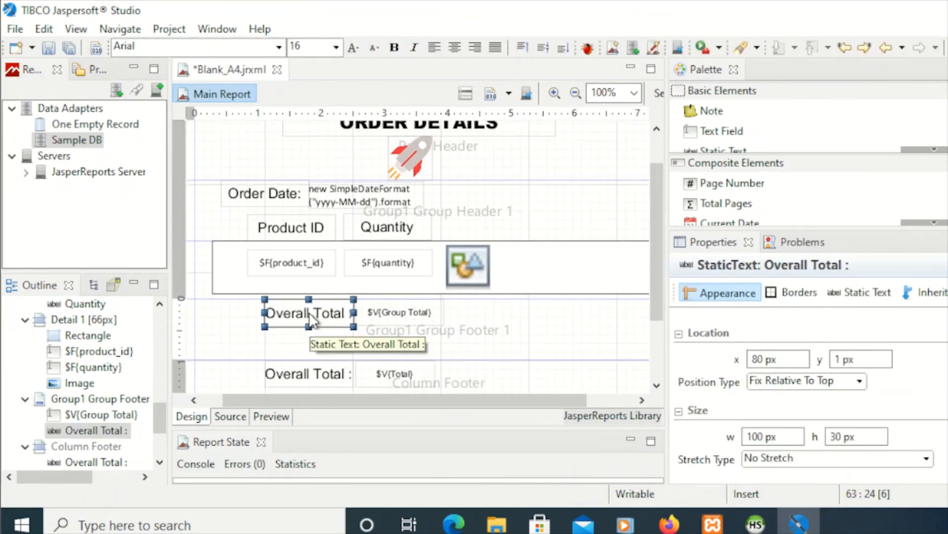
{"action": "double_click", "coordinate": [311, 320]}
{"action": "left_click_drag", "start_coordinate": [313, 308], "coordinate": [255, 309]}
{"action": "type", "text": "Group"}
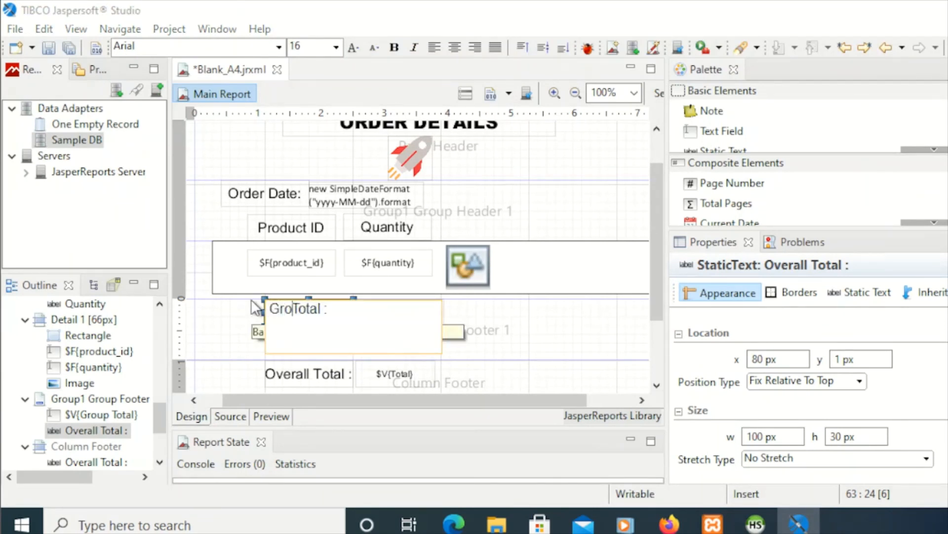
{"action": "left_click", "coordinate": [494, 328]}
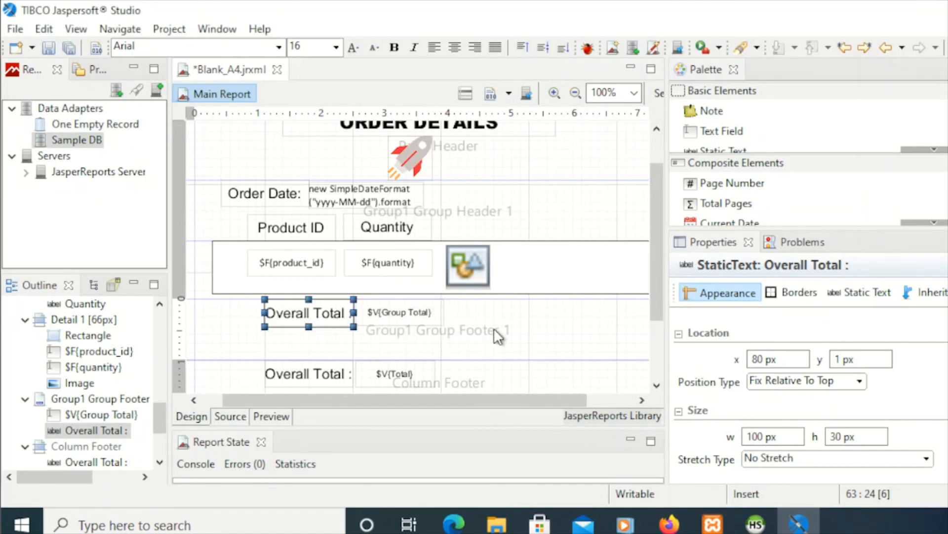
- Shorten the Group1 Group Footer band so it ends just below the Group Total field
{"action": "left_click", "coordinate": [401, 312]}
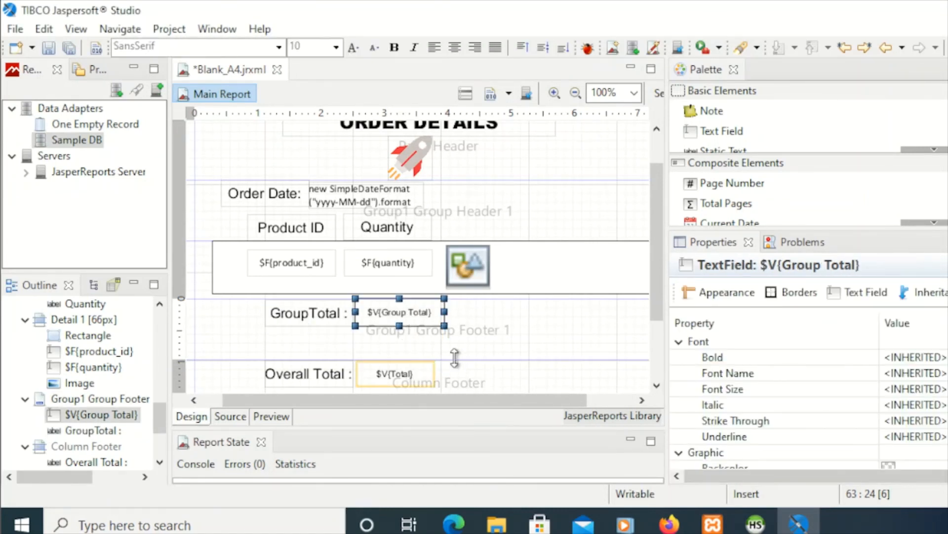
{"action": "left_click_drag", "start_coordinate": [455, 360], "coordinate": [446, 339]}
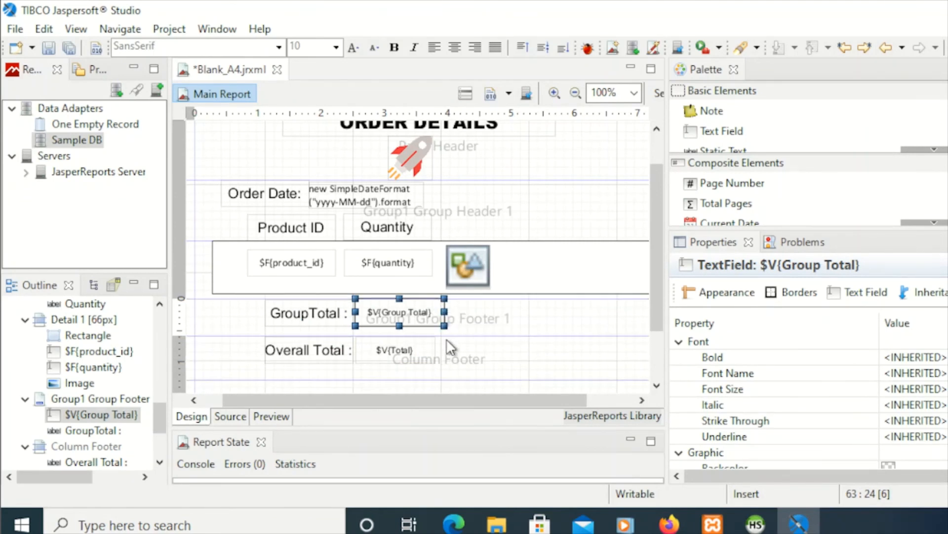
- Move the Overall Total label and its total field together within the Column Footer, placing the label at x 20 px, y 10 px
{"action": "left_click", "coordinate": [418, 363]}
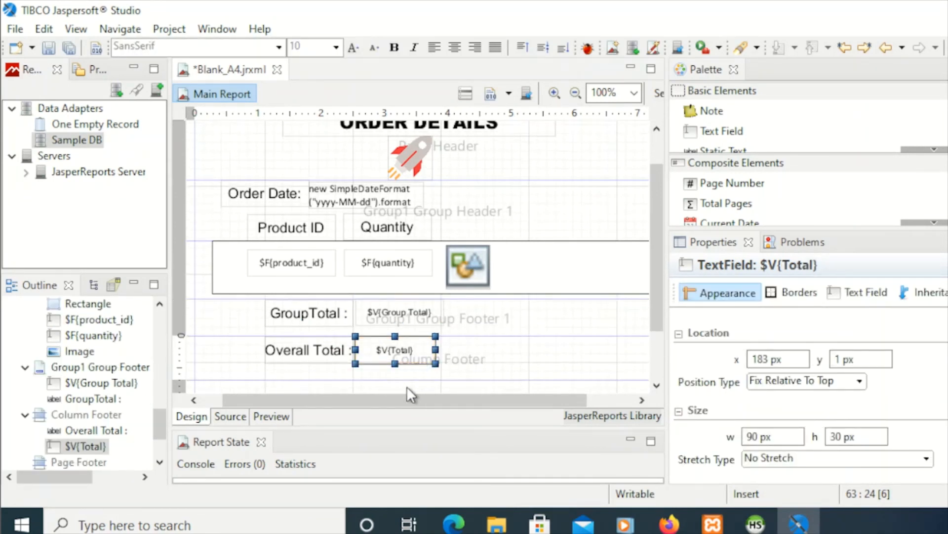
{"action": "left_click", "coordinate": [283, 351]}
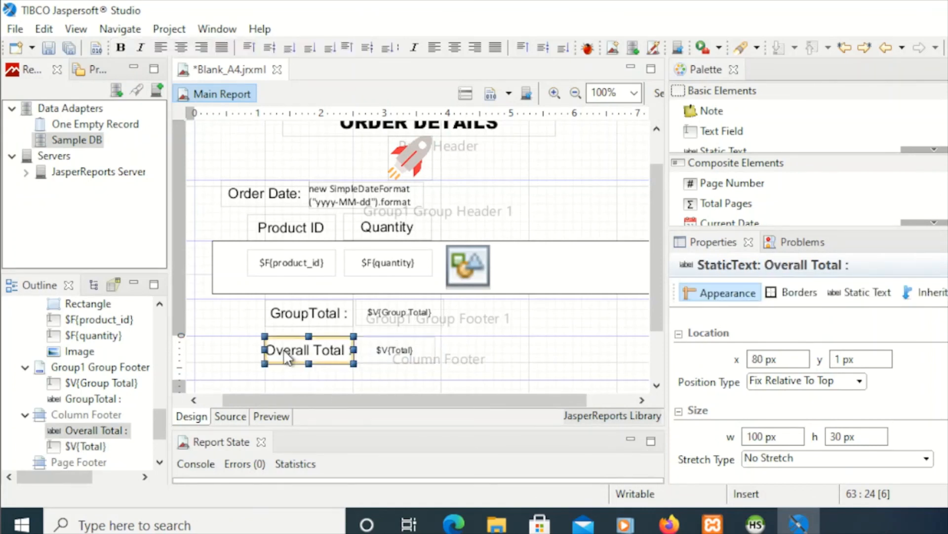
{"action": "left_click", "coordinate": [394, 350], "text": "shift"}
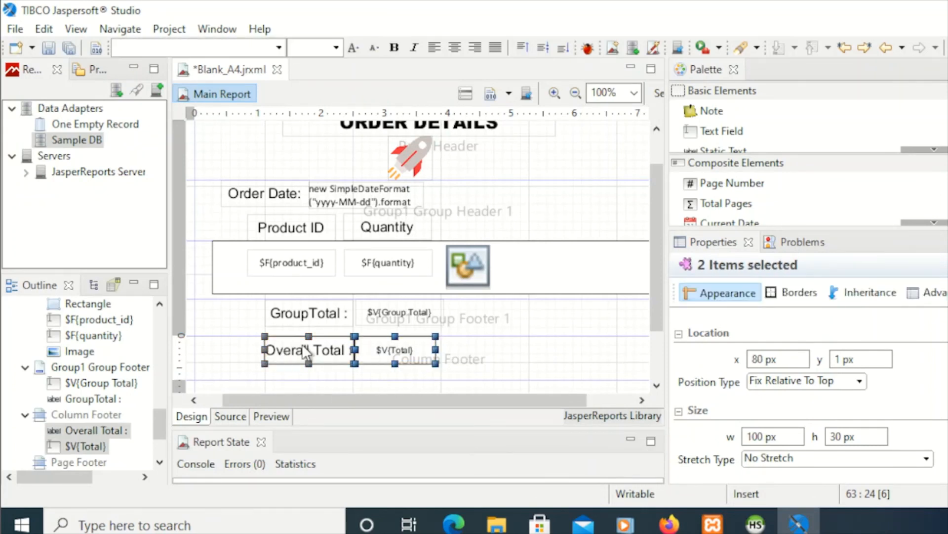
{"action": "left_click_drag", "start_coordinate": [301, 344], "coordinate": [249, 277]}
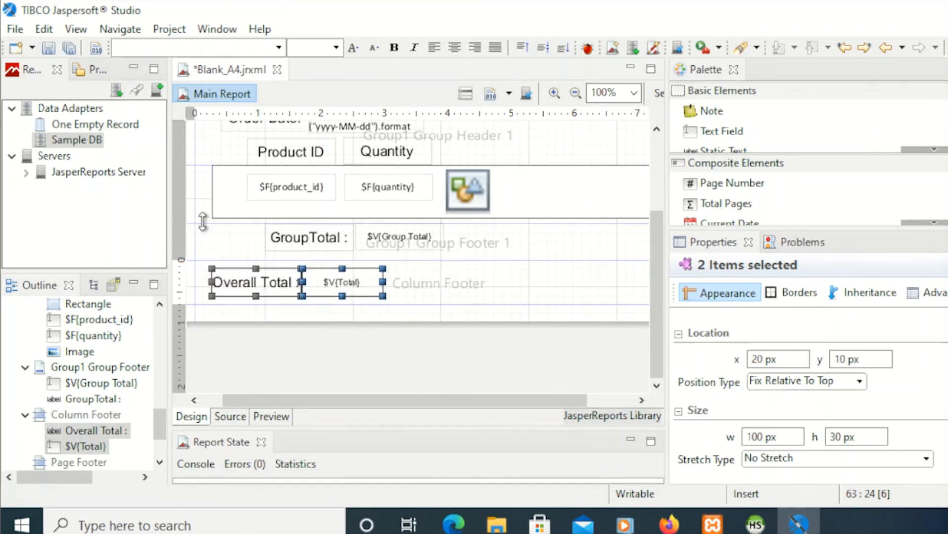
{"action": "left_click_drag", "start_coordinate": [203, 222], "coordinate": [207, 221]}
{"action": "scroll", "coordinate": [327, 232], "scroll_direction": "up", "scroll_amount": 1}
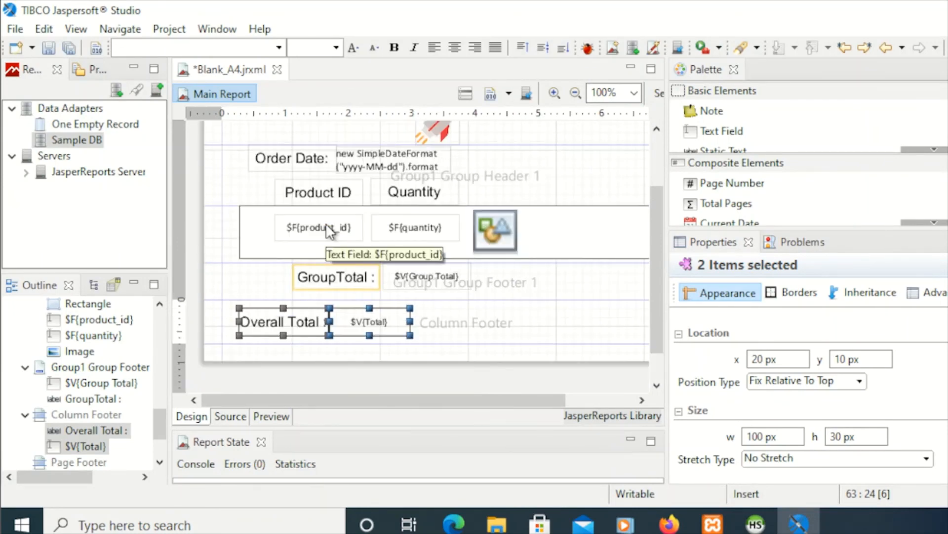
{"action": "scroll", "coordinate": [328, 232], "scroll_direction": "up", "scroll_amount": 2}
{"action": "scroll", "coordinate": [519, 345], "scroll_direction": "down", "scroll_amount": 2}
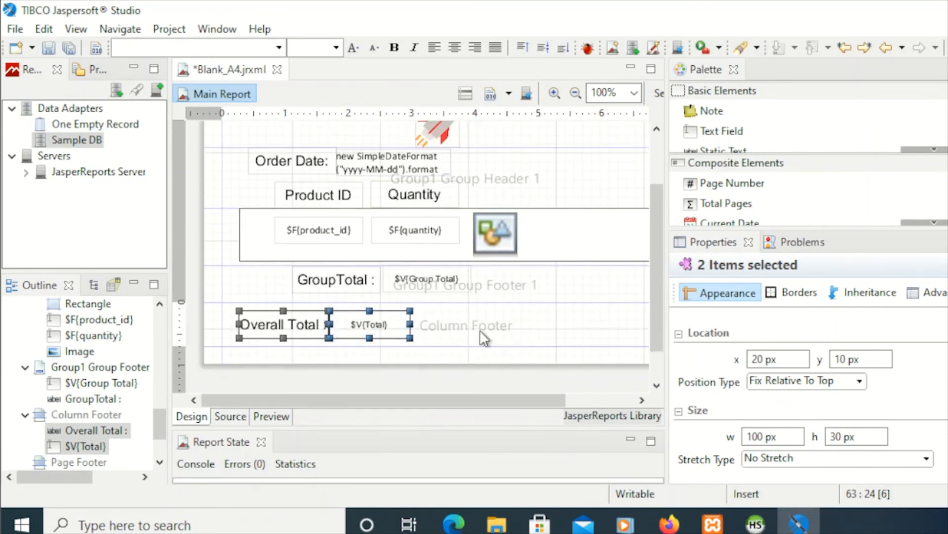
- Preview the report and check the placement of the group totals and the overall total on the first page
{"action": "left_click", "coordinate": [479, 330]}
{"action": "left_click", "coordinate": [281, 419]}
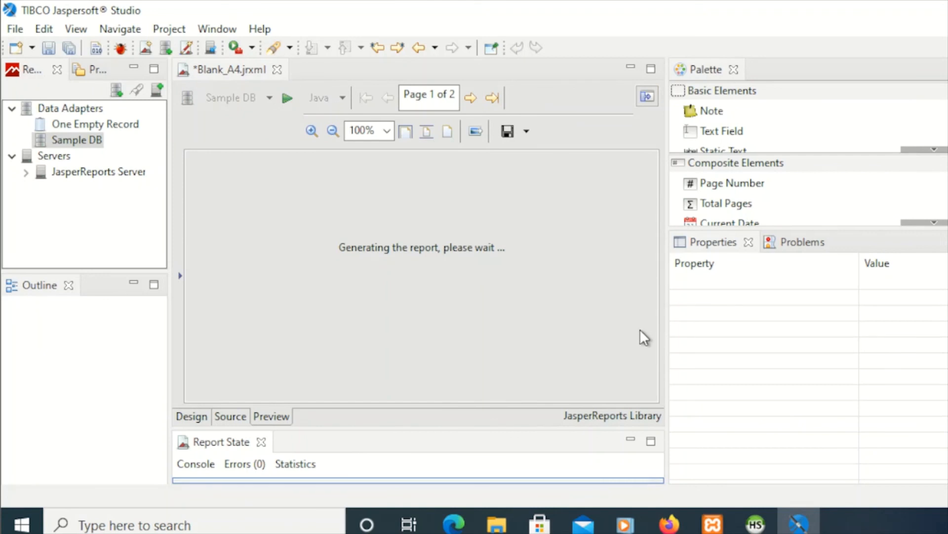
{"action": "scroll", "coordinate": [622, 338], "scroll_direction": "down", "scroll_amount": 3}
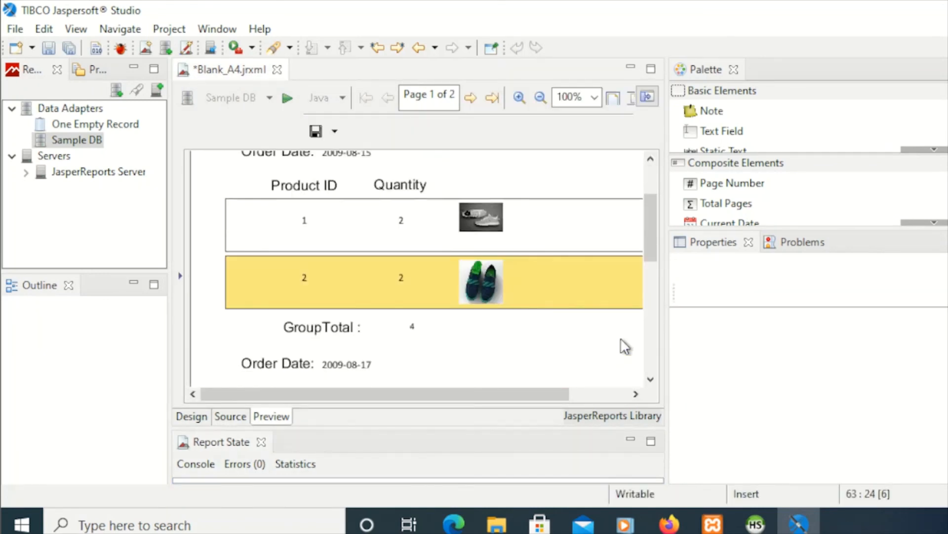
{"action": "scroll", "coordinate": [625, 346], "scroll_direction": "down", "scroll_amount": 10}
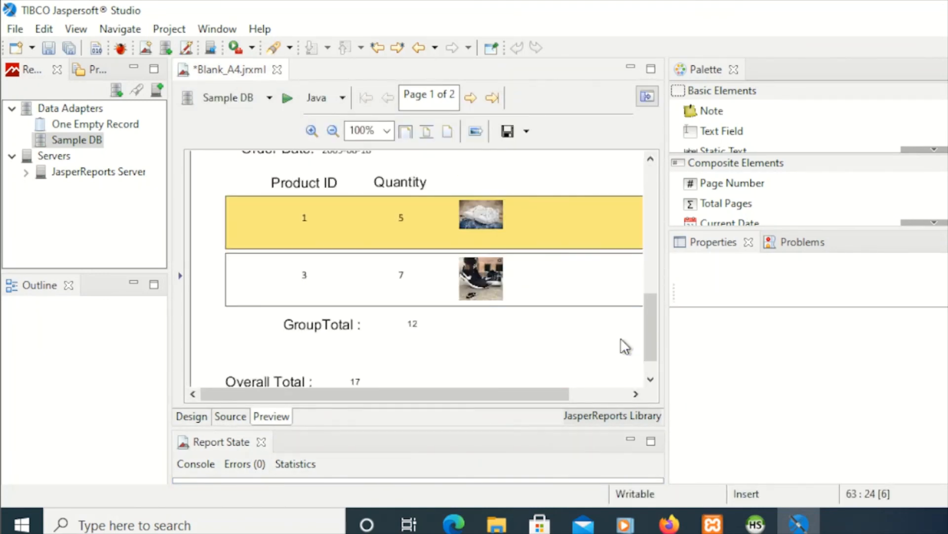
{"action": "scroll", "coordinate": [621, 337], "scroll_direction": "down", "scroll_amount": 1}
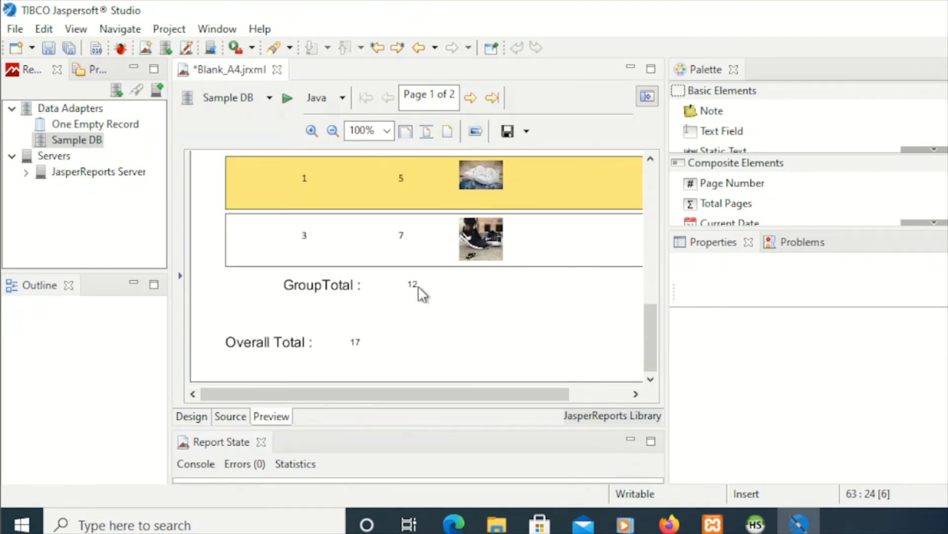
- In the report design, shift the GroupTotal label and Group Total field together about 12 px left to align the total with the Quantity column
{"action": "left_click", "coordinate": [191, 416]}
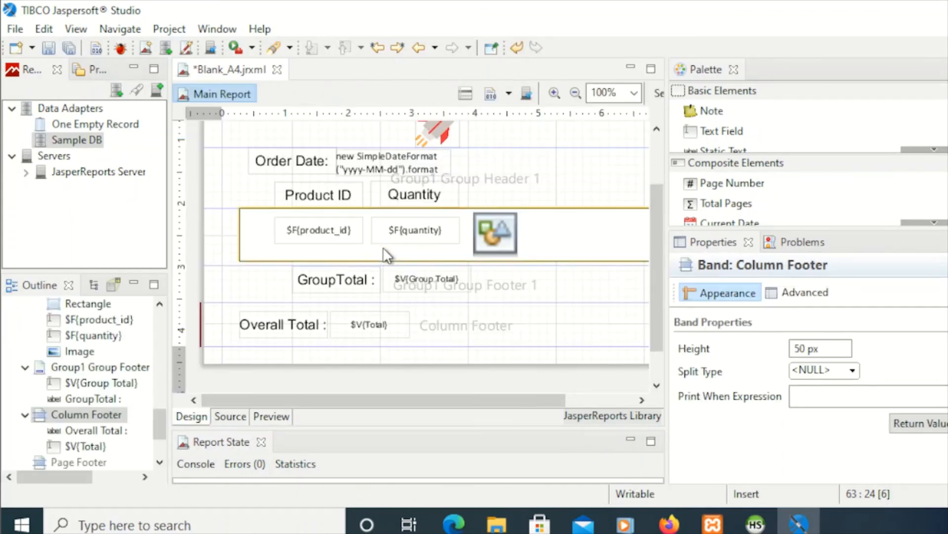
{"action": "left_click", "coordinate": [407, 280]}
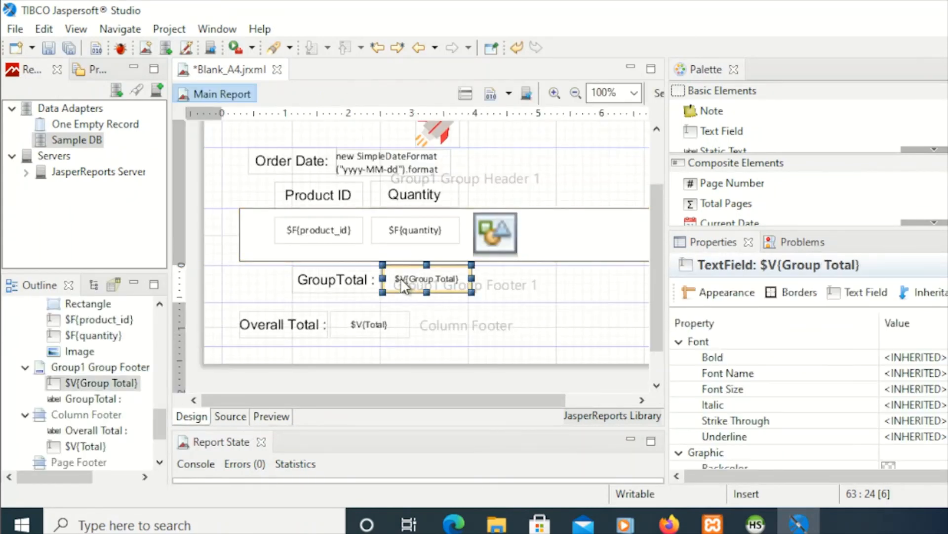
{"action": "left_click", "coordinate": [354, 280], "text": "shift"}
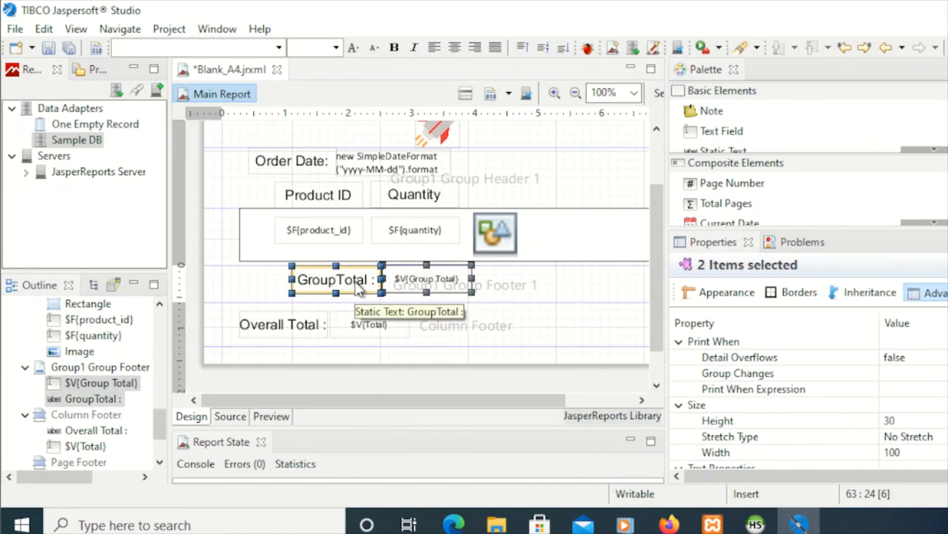
{"action": "key", "text": "Left"}
{"action": "key", "text": "Left"}
{"action": "key", "text": "Left"}
{"action": "key", "text": "Left"}
{"action": "key", "text": "Left"}
{"action": "key", "text": "Left"}
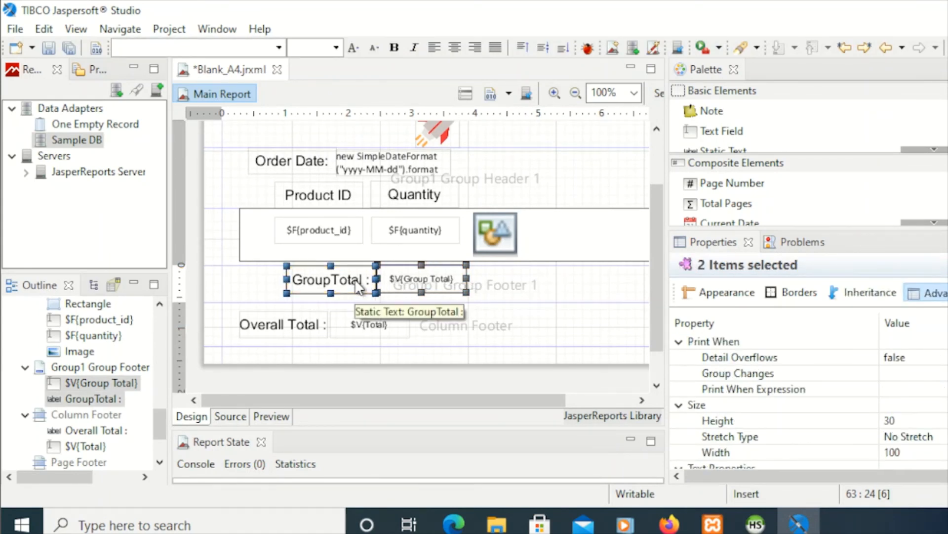
{"action": "key", "text": "Left"}
{"action": "key", "text": "Left"}
{"action": "key", "text": "Left"}
{"action": "key", "text": "Left"}
{"action": "key", "text": "Left"}
{"action": "key", "text": "Left"}
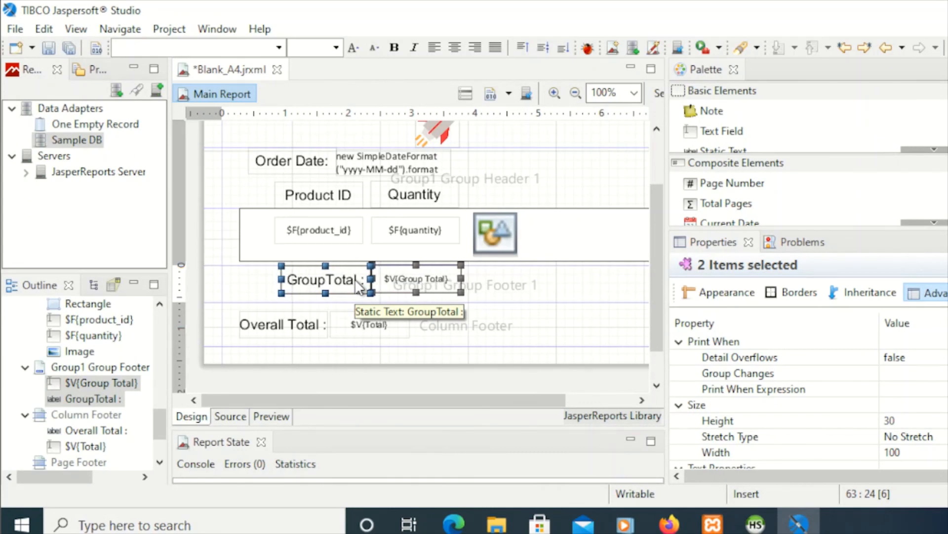
- Preview the report in a widened preview area and check the alignment of each group total and the overall total
{"action": "left_click", "coordinate": [284, 415]}
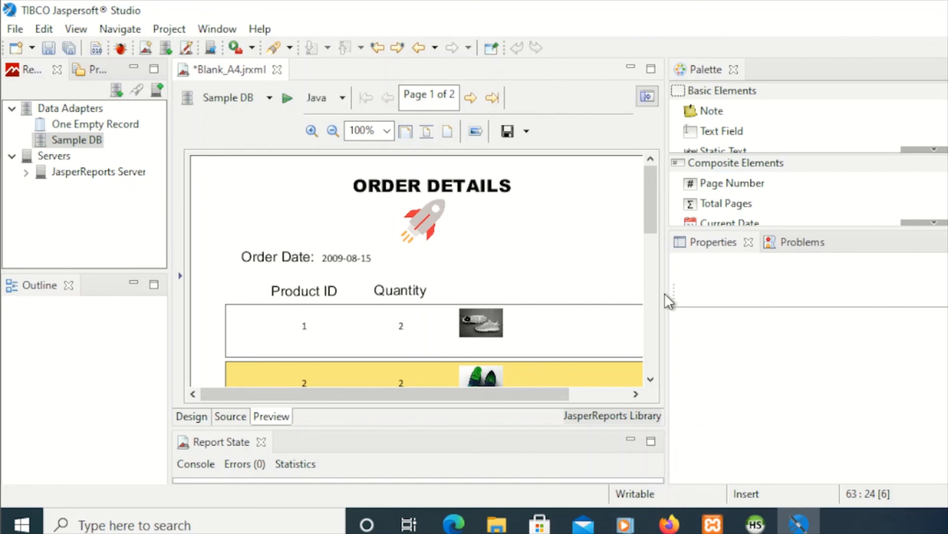
{"action": "left_click_drag", "start_coordinate": [668, 297], "coordinate": [759, 291]}
{"action": "scroll", "coordinate": [672, 287], "scroll_direction": "down", "scroll_amount": 3}
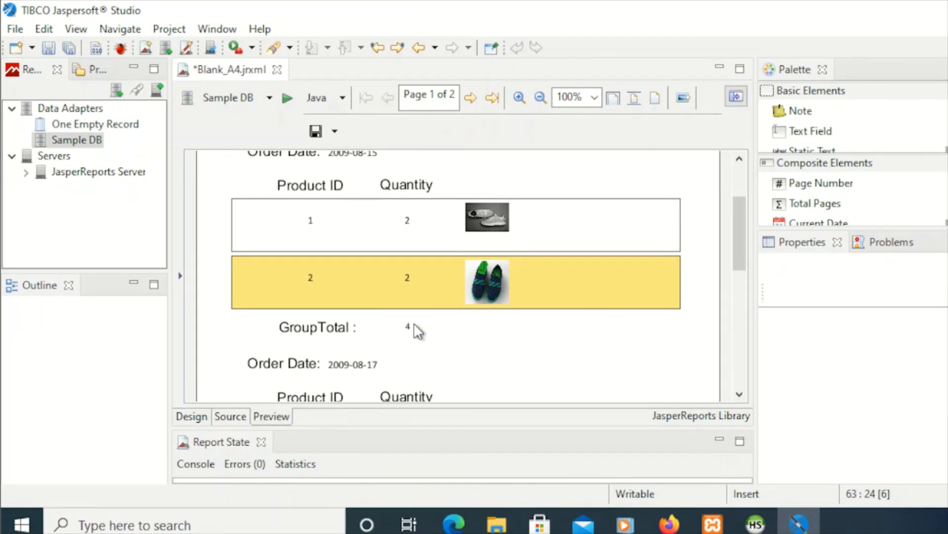
{"action": "scroll", "coordinate": [455, 352], "scroll_direction": "down", "scroll_amount": 3}
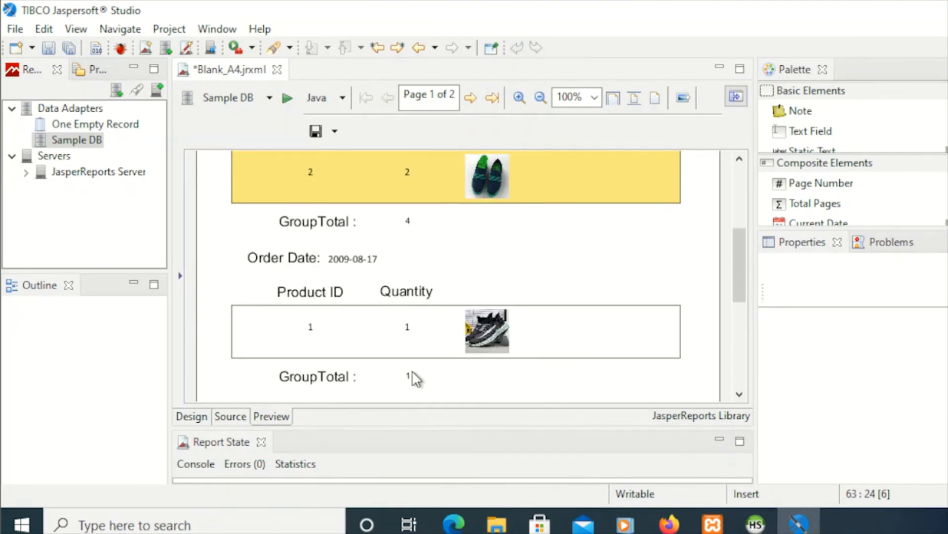
{"action": "scroll", "coordinate": [413, 373], "scroll_direction": "down", "scroll_amount": 6}
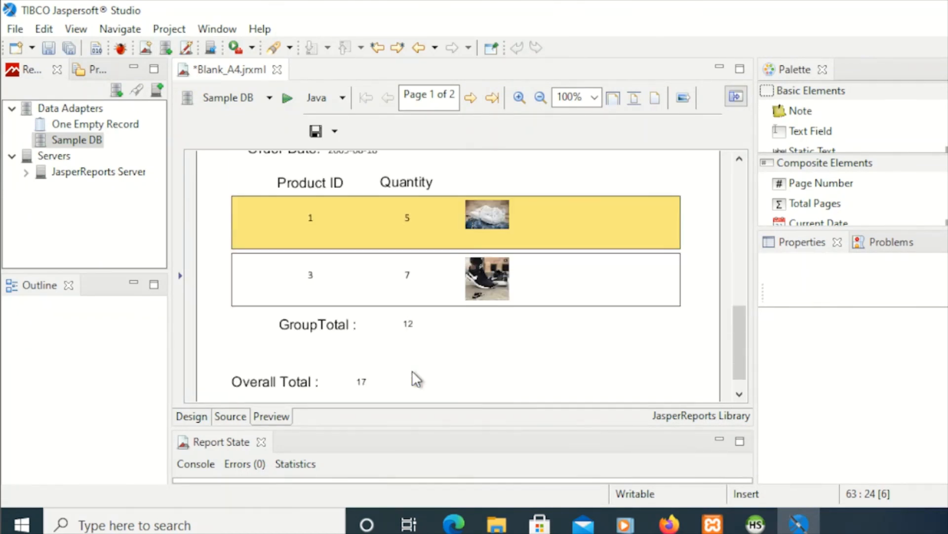
{"action": "scroll", "coordinate": [466, 345], "scroll_direction": "up", "scroll_amount": 2}
{"action": "scroll", "coordinate": [464, 349], "scroll_direction": "down", "scroll_amount": 3}
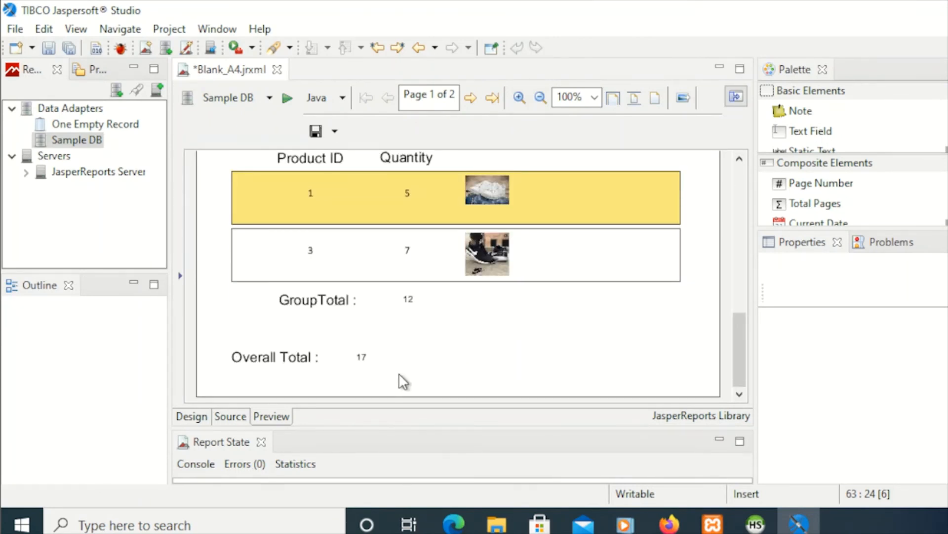
{"action": "scroll", "coordinate": [410, 363], "scroll_direction": "up", "scroll_amount": 8}
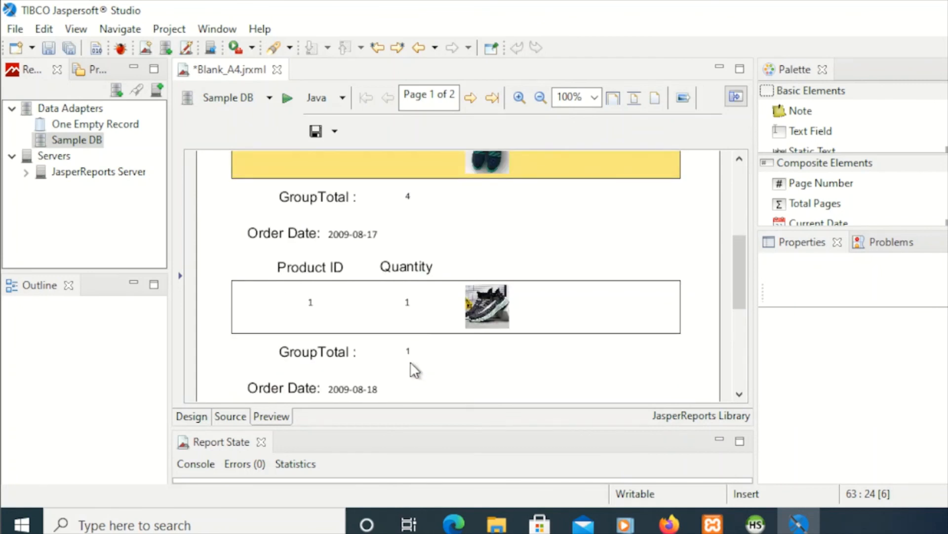
{"action": "scroll", "coordinate": [412, 366], "scroll_direction": "up", "scroll_amount": 10}
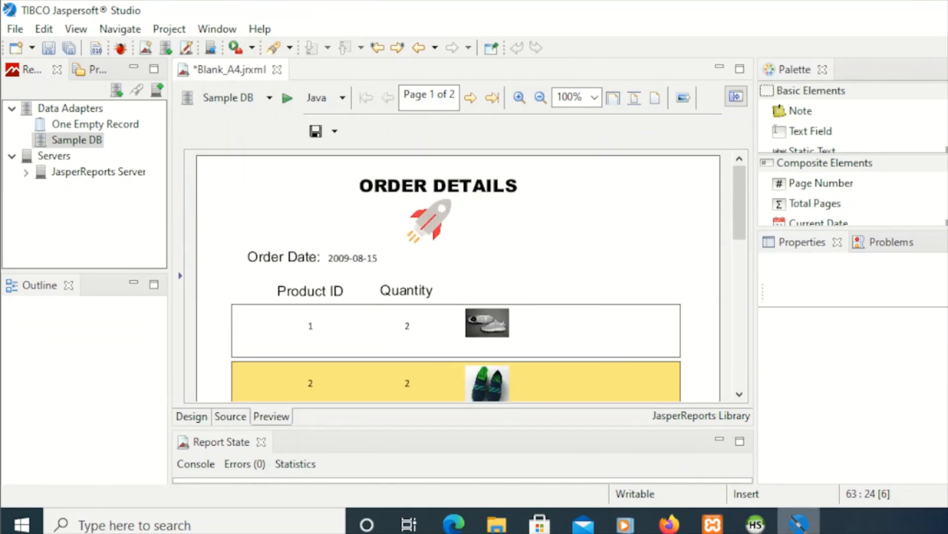
- Recheck the order date groups and their group totals from the start of the previewed report
{"action": "mouse_move", "coordinate": [799, 524]}
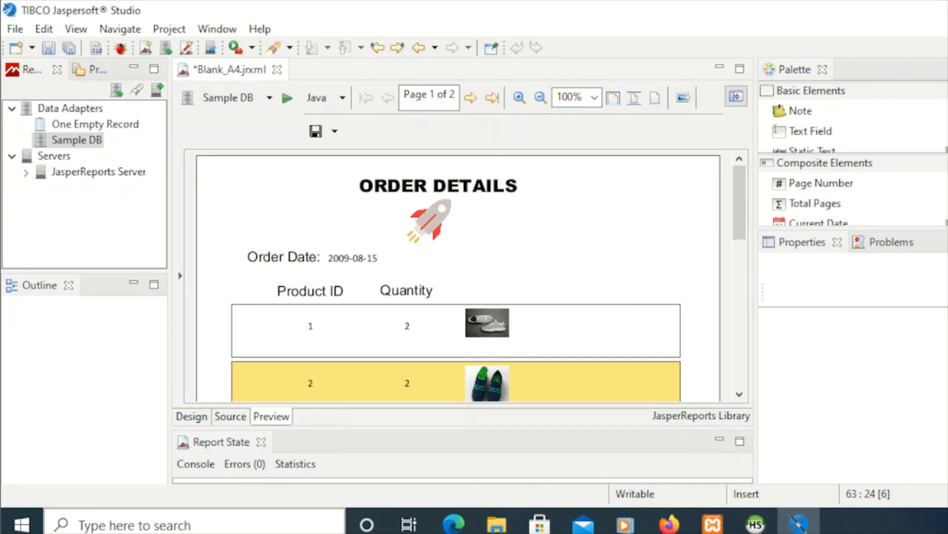
{"action": "scroll", "coordinate": [323, 210], "scroll_direction": "down", "scroll_amount": 5}
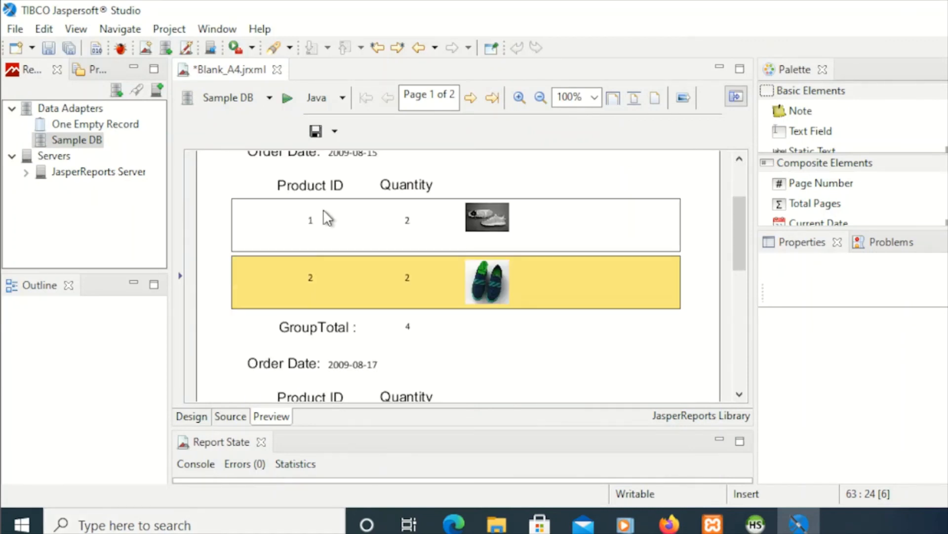
{"action": "scroll", "coordinate": [323, 216], "scroll_direction": "down", "scroll_amount": 6}
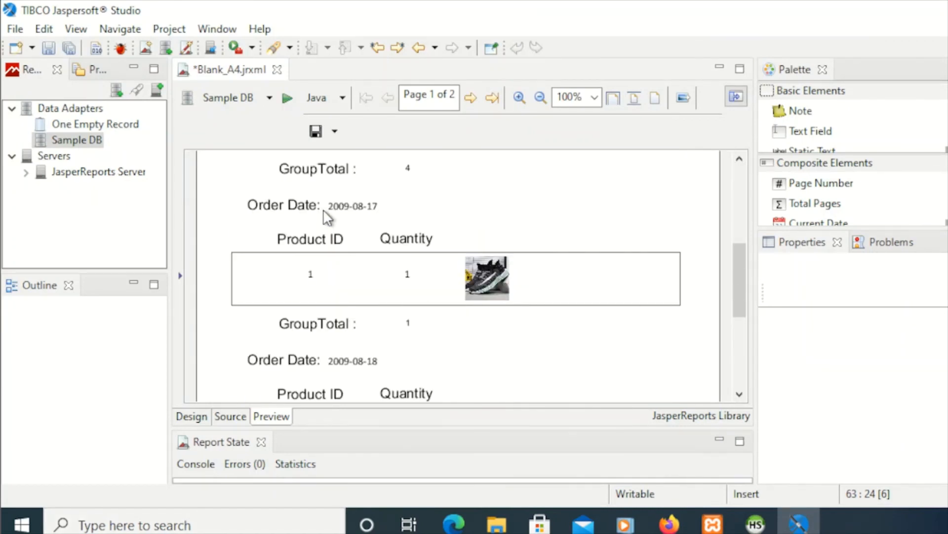